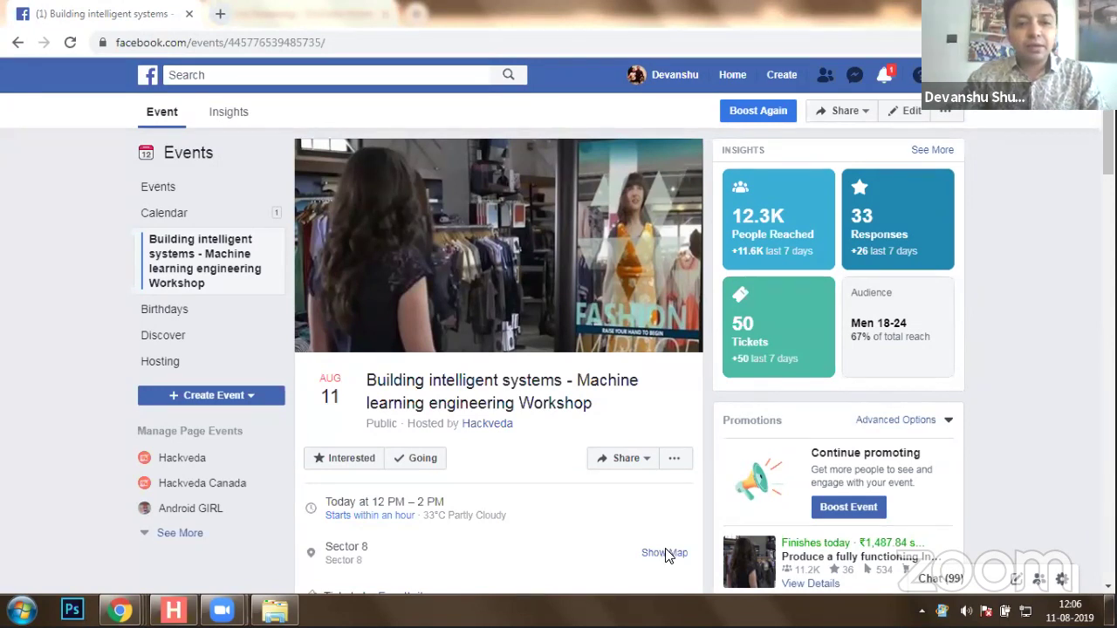
# - Open a new blank tab beside the Facebook workshop event page
pyautogui.click(221, 14)
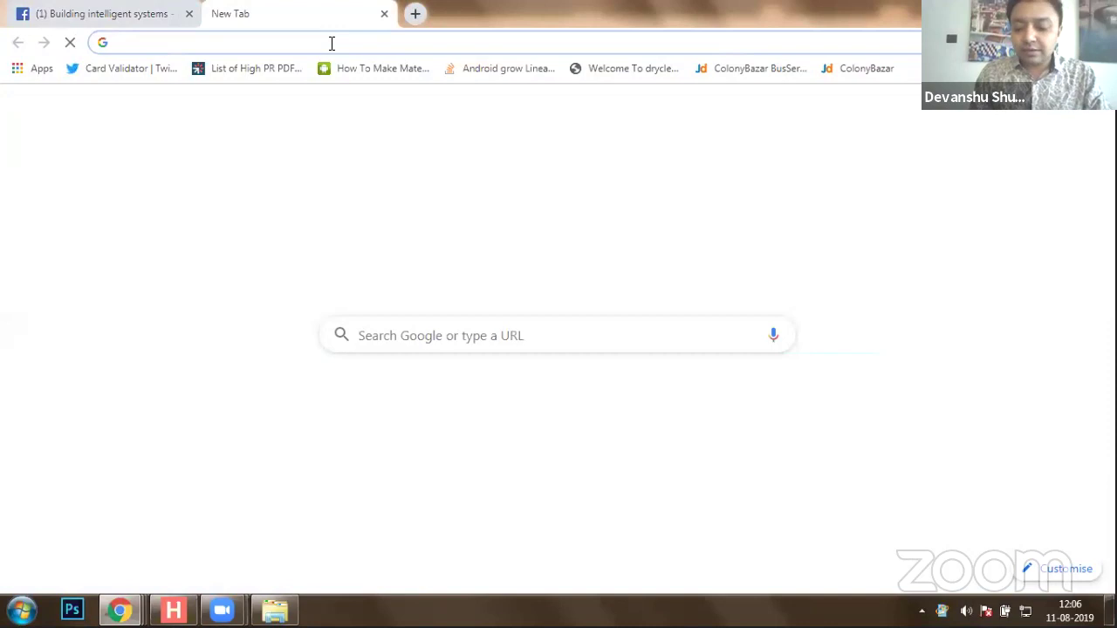
# - Load the hackveda.in website in the new tab from the 'hackveda' address-bar suggestion
pyautogui.write('hackveda')
pyautogui.press('Return')
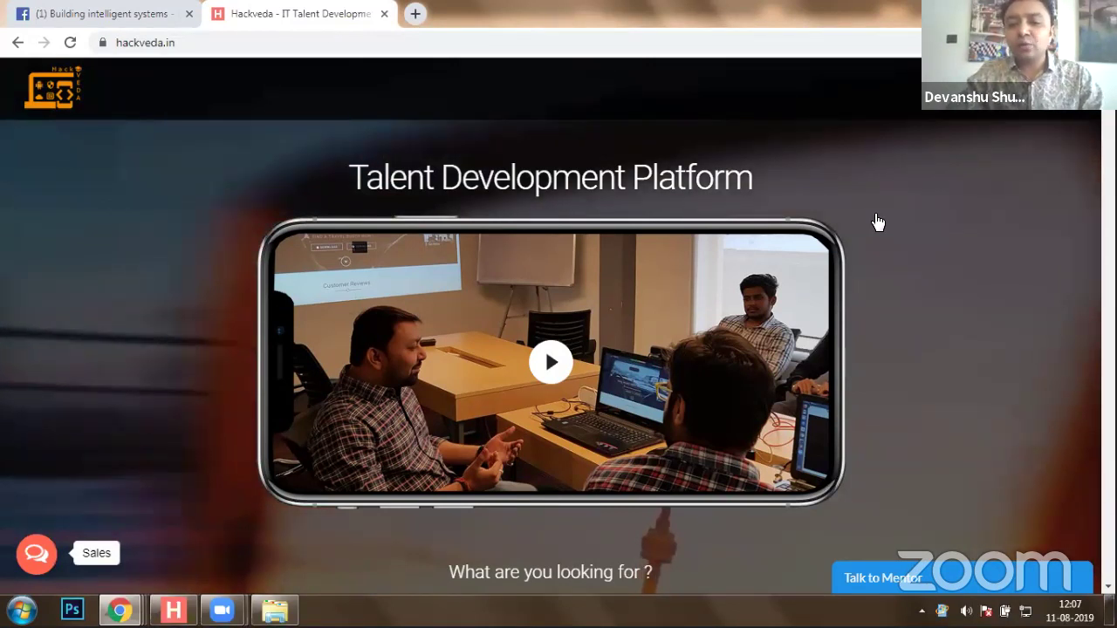
pyautogui.scroll(-2, 882, 211)
# - Scroll the Hackveda homepage down to the six 'What are you looking for?' category cards
pyautogui.scroll(-2, 873, 182)
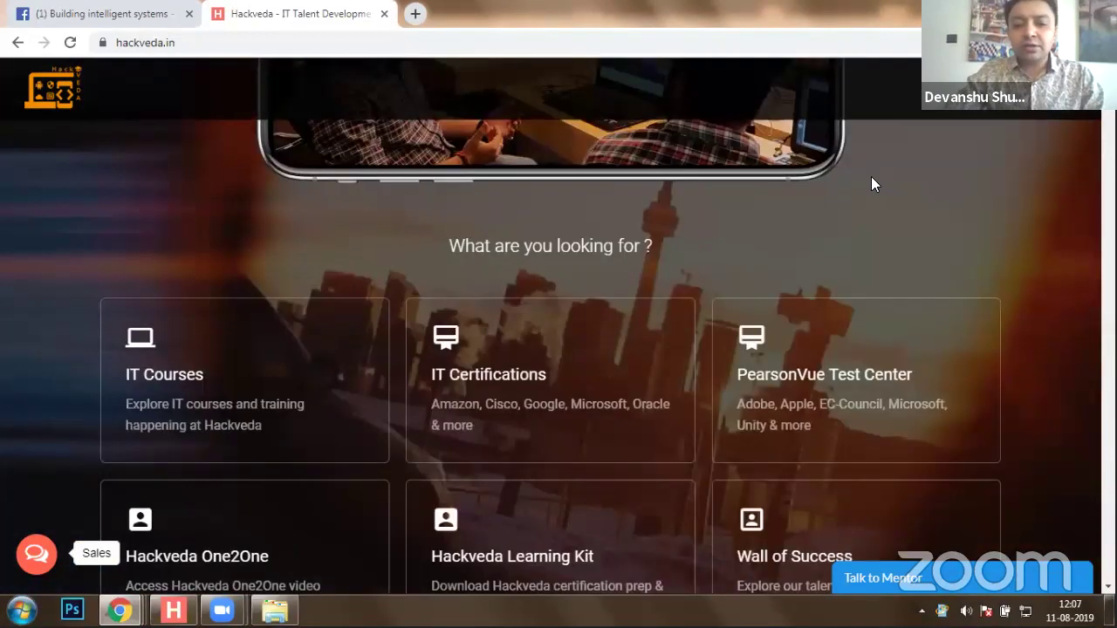
pyautogui.scroll(-1, 871, 176)
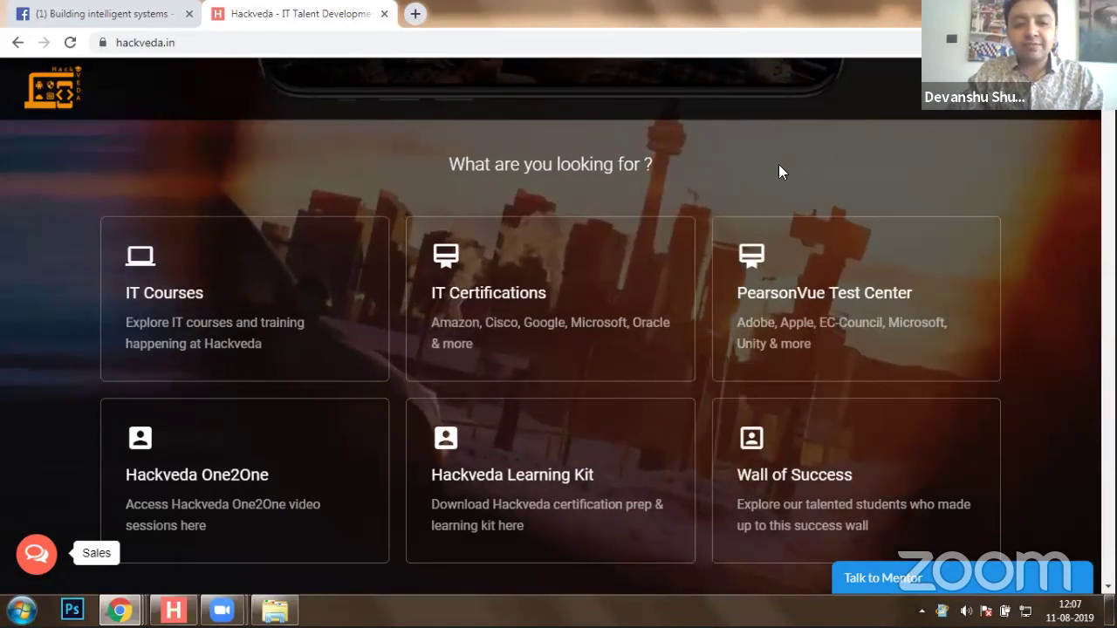
pyautogui.scroll(-1, 773, 157)
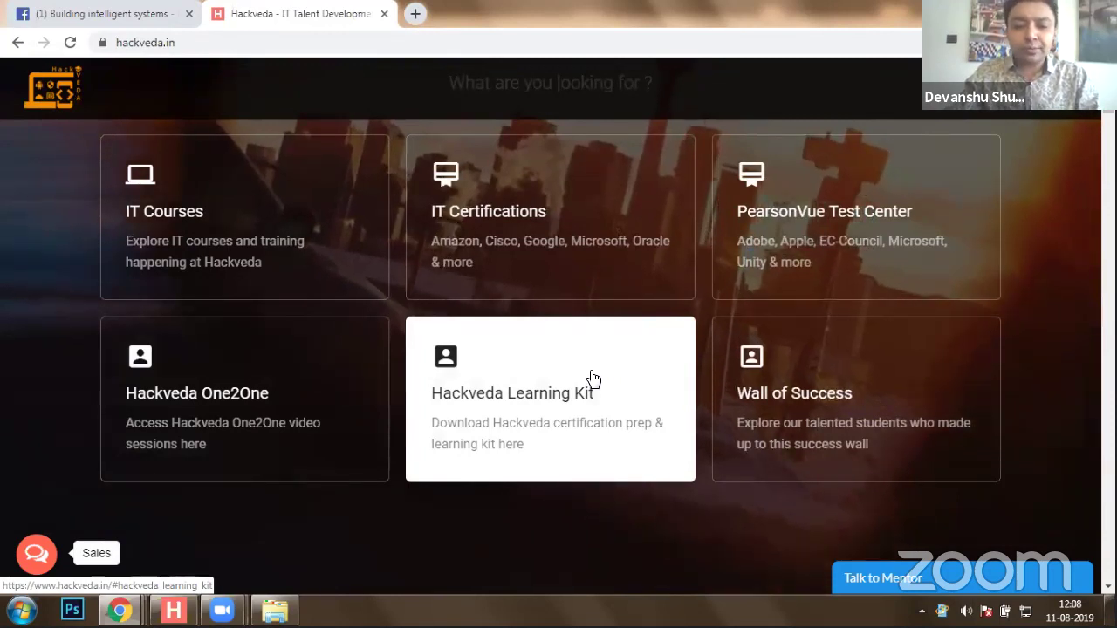
pyautogui.scroll(-2, 654, 282)
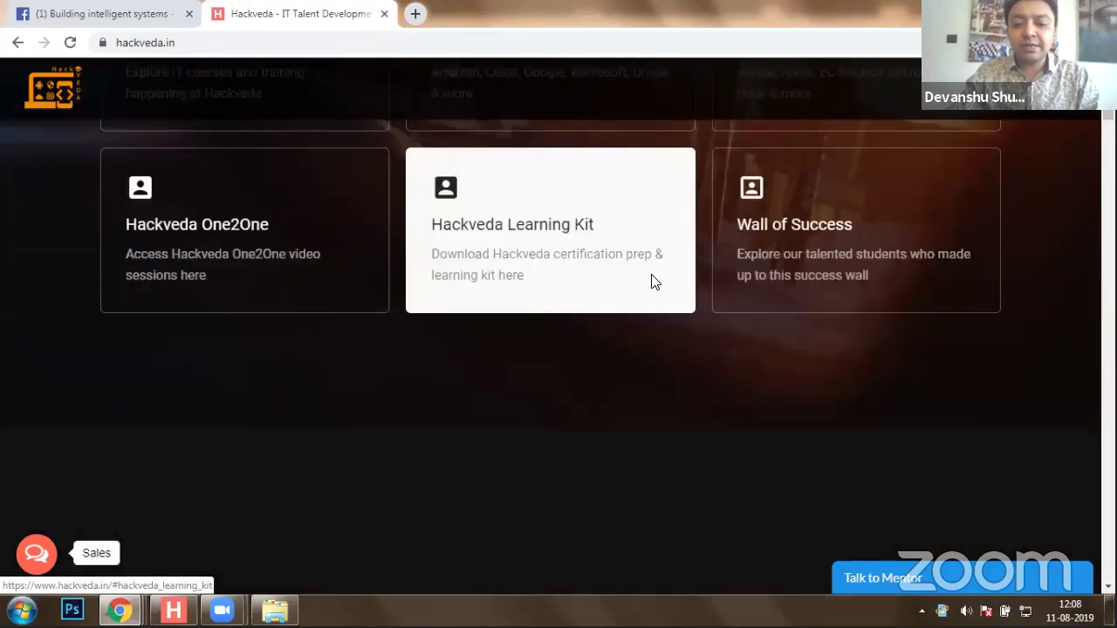
# - Scroll past the courses, certifications and testimonials to the founder's profile section
pyautogui.scroll(-4, 663, 275)
pyautogui.scroll(-3, 712, 262)
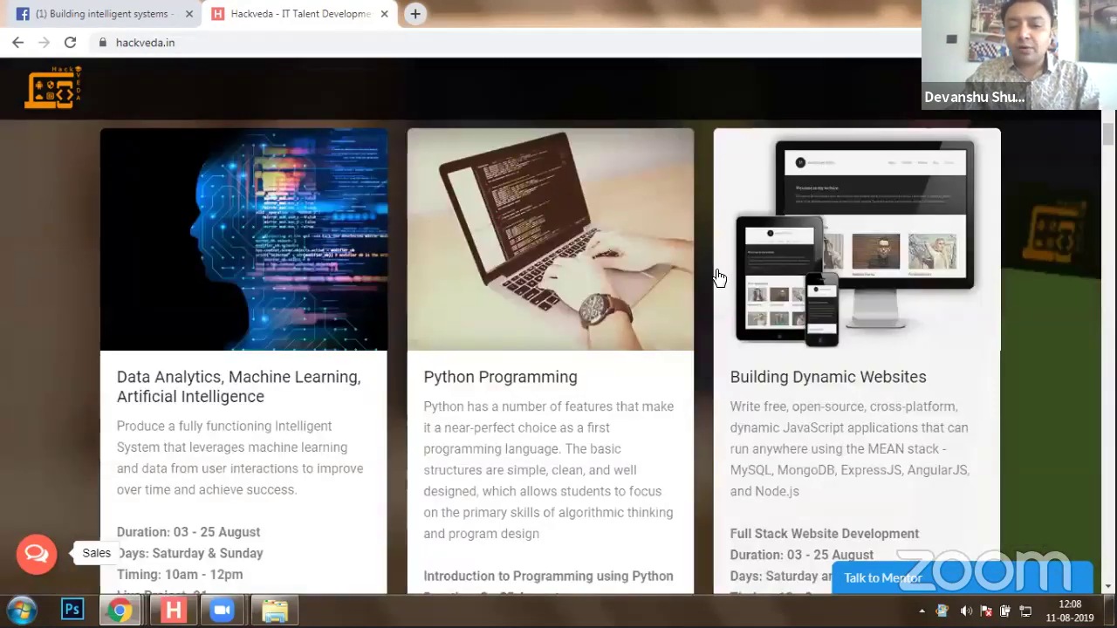
pyautogui.scroll(-2, 717, 280)
pyautogui.scroll(-5, 718, 294)
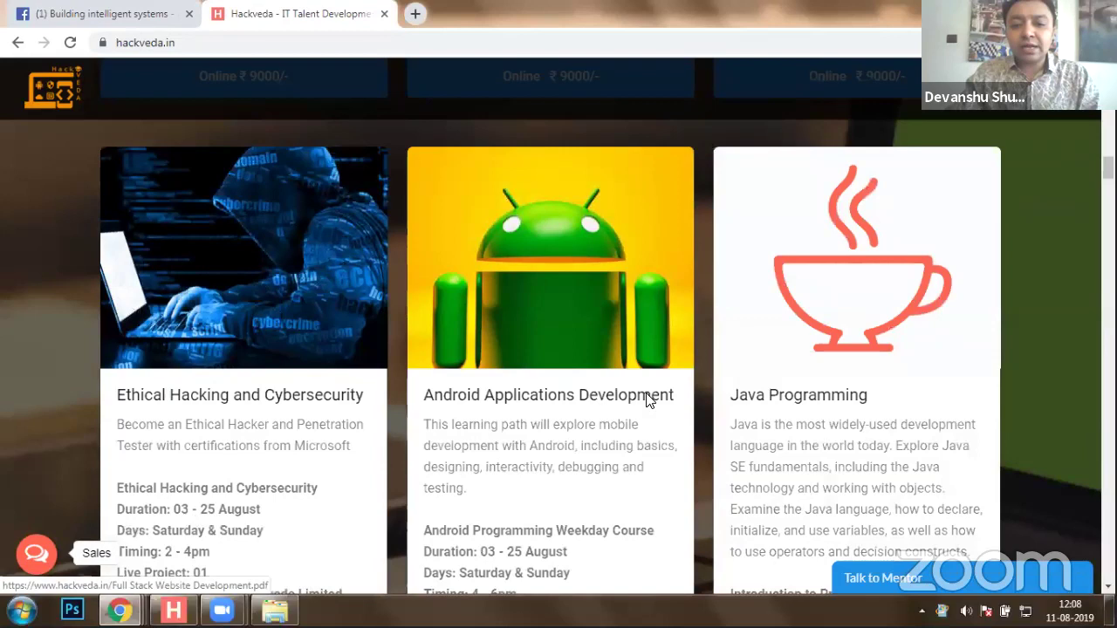
pyautogui.scroll(-4, 647, 402)
pyautogui.scroll(-3, 716, 326)
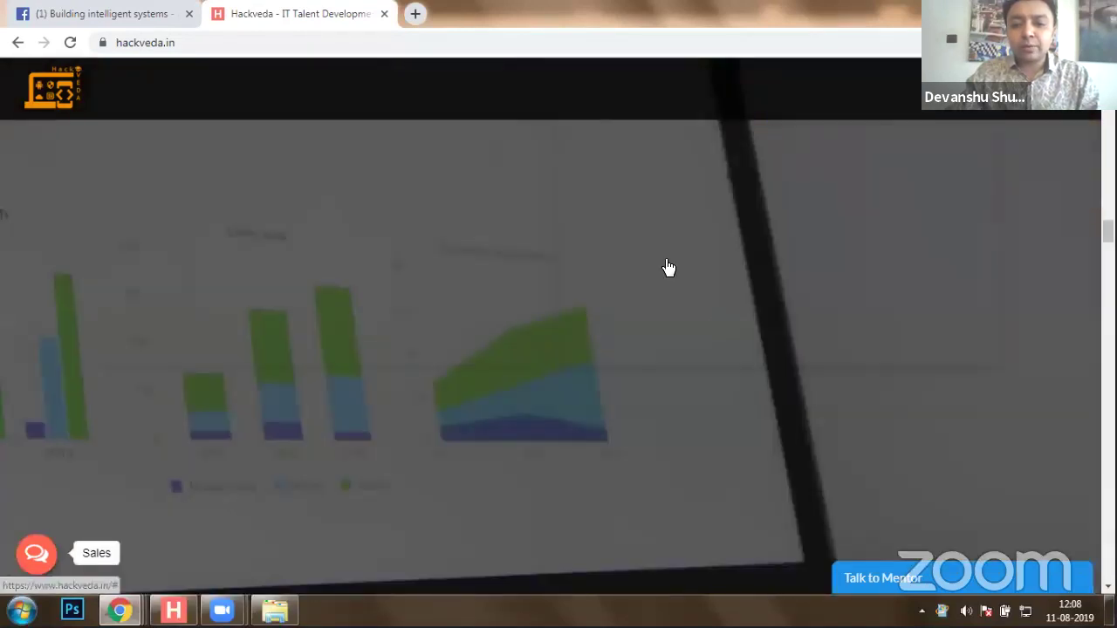
pyautogui.scroll(-3, 665, 266)
pyautogui.scroll(-3, 722, 322)
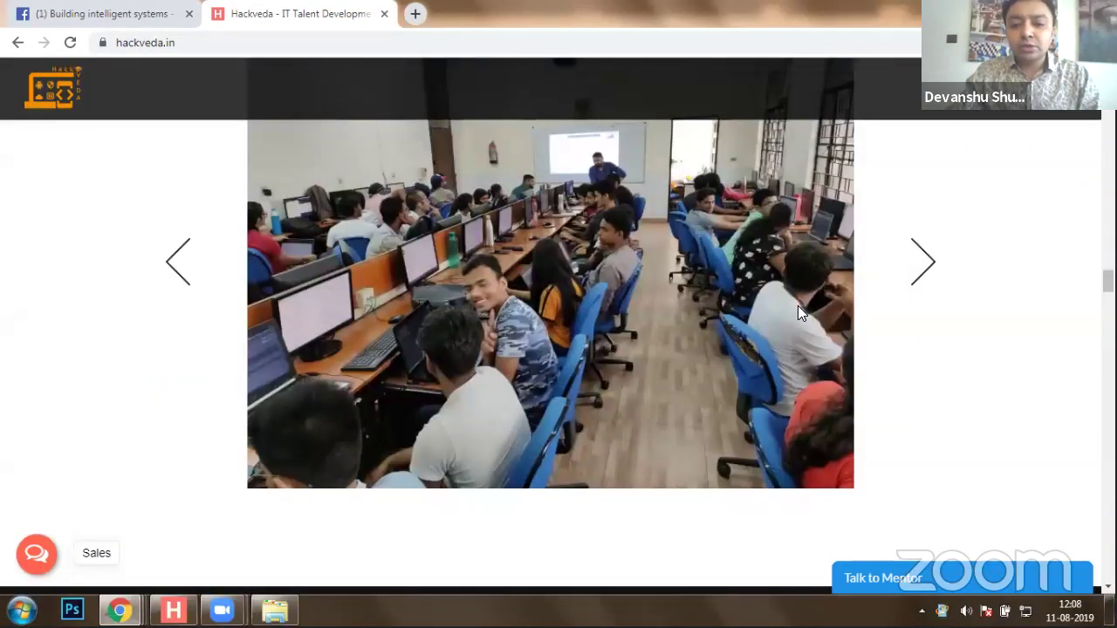
pyautogui.scroll(-3, 759, 312)
pyautogui.scroll(-3, 762, 305)
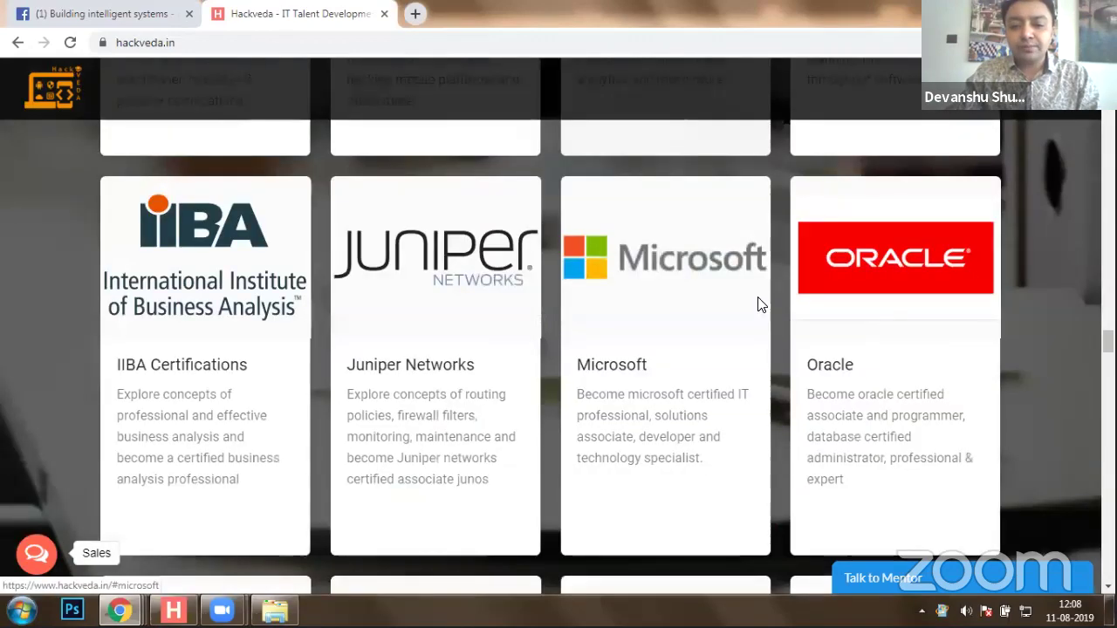
pyautogui.scroll(-3, 768, 316)
pyautogui.scroll(-3, 774, 322)
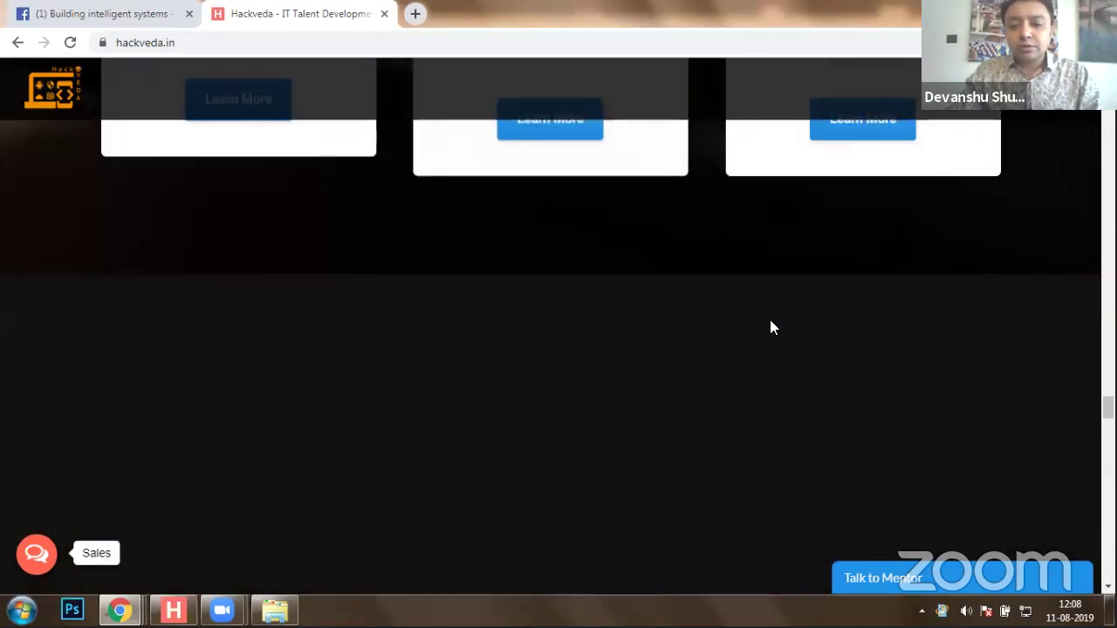
pyautogui.scroll(-3, 698, 320)
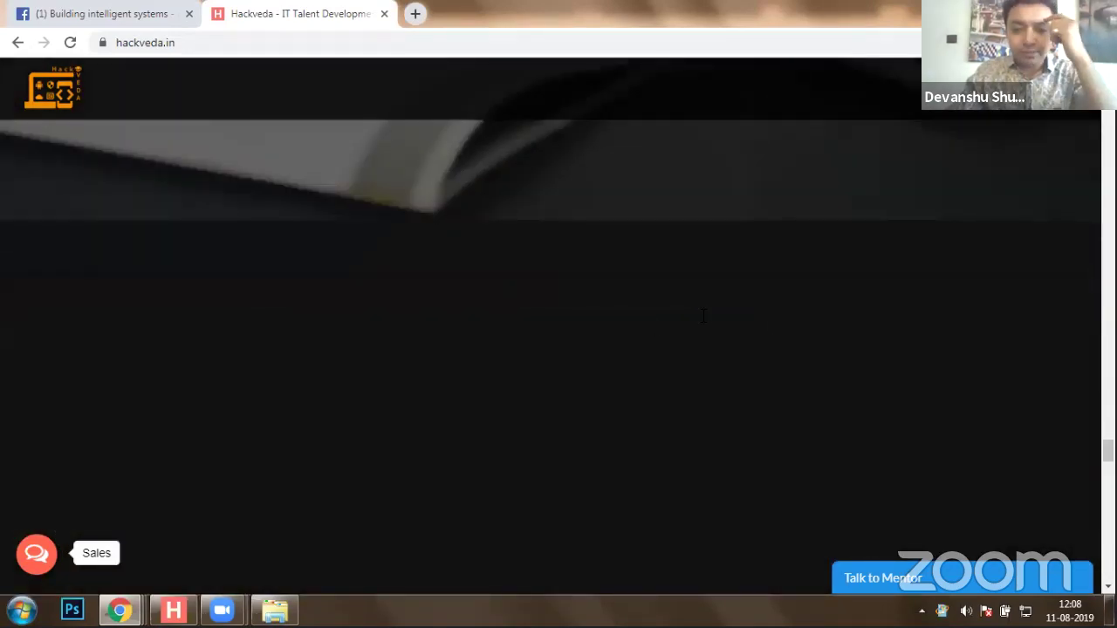
pyautogui.scroll(-3, 701, 321)
pyautogui.scroll(-3, 701, 327)
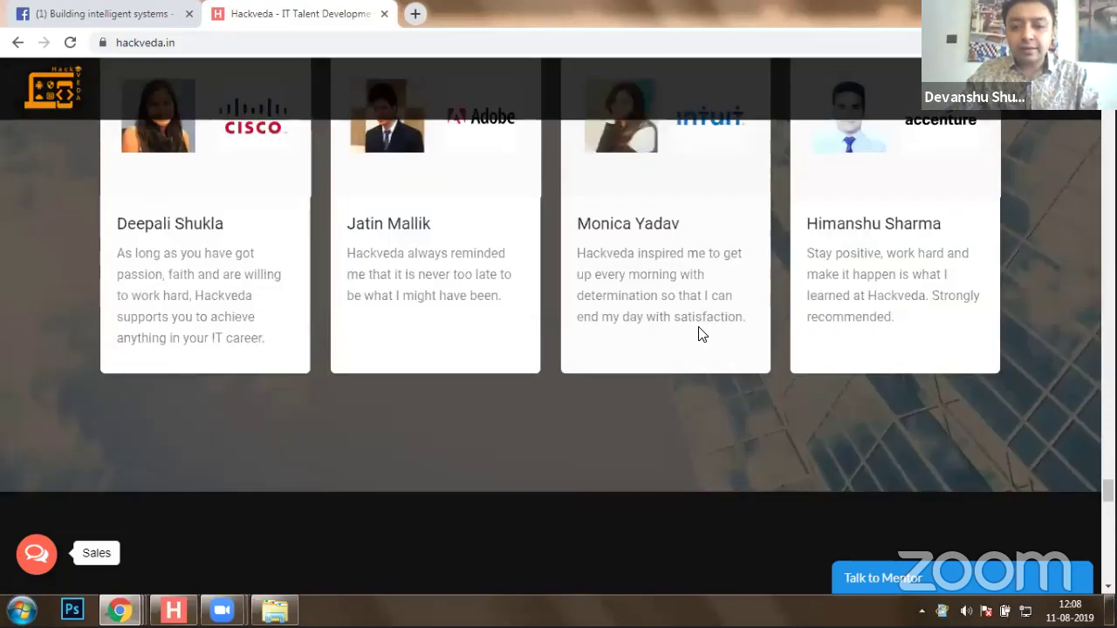
pyautogui.scroll(-3, 777, 314)
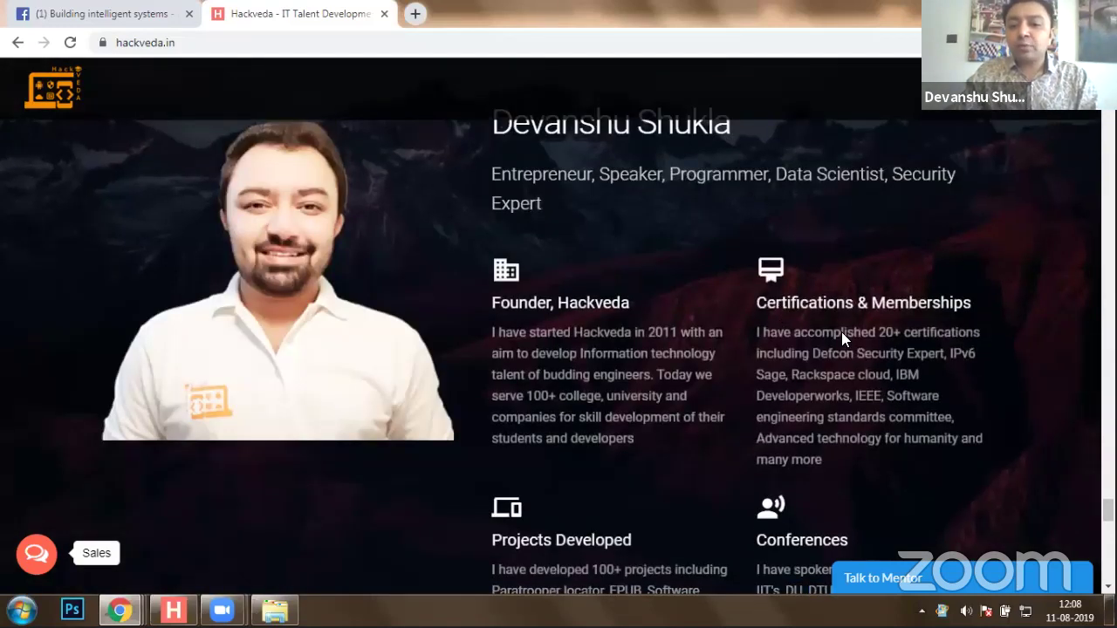
pyautogui.scroll(-2, 868, 262)
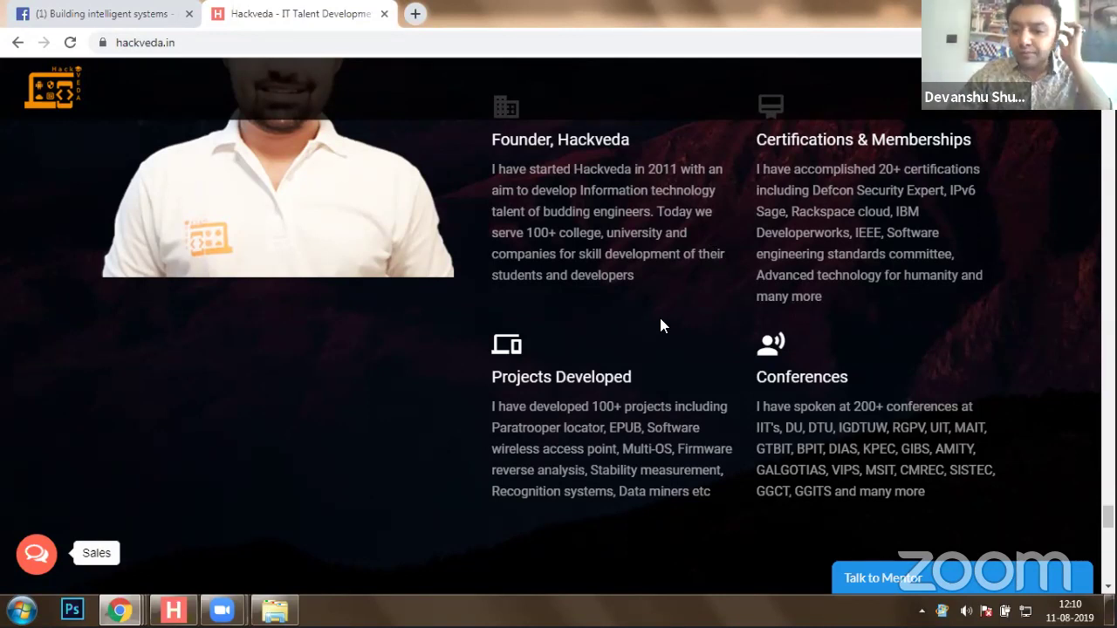
# - Scroll slightly further so Projects Developed and Conferences show in full
pyautogui.scroll(-2, 660, 319)
# - Scroll to Reach Us and briefly highlight the Noida and Canada office addresses
pyautogui.scroll(-5, 667, 326)
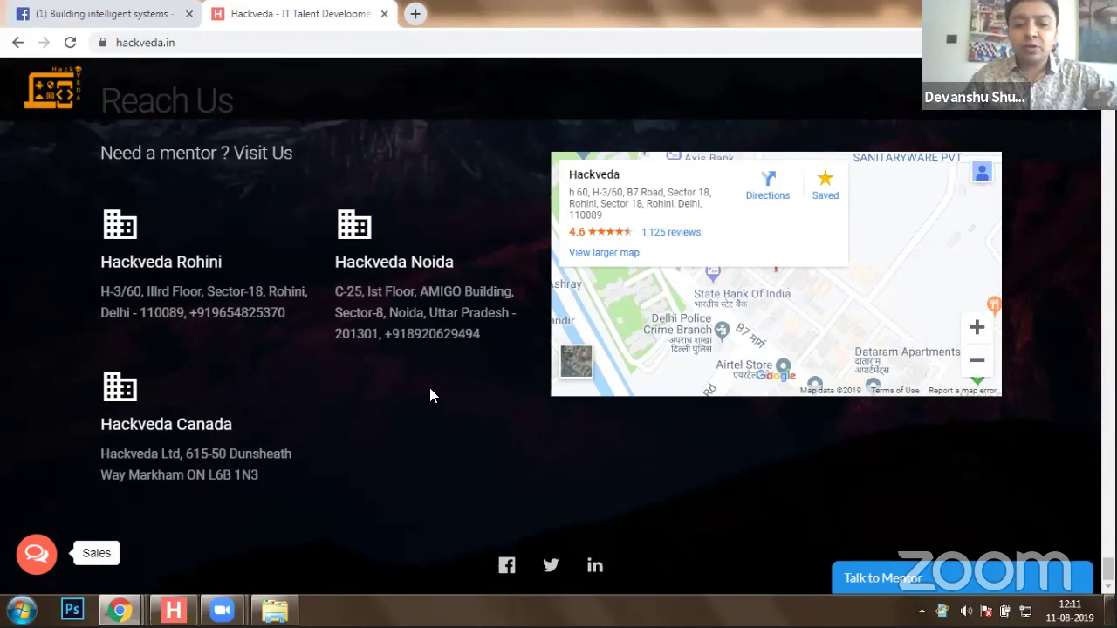
pyautogui.moveTo(335, 291); pyautogui.dragTo(490, 335)
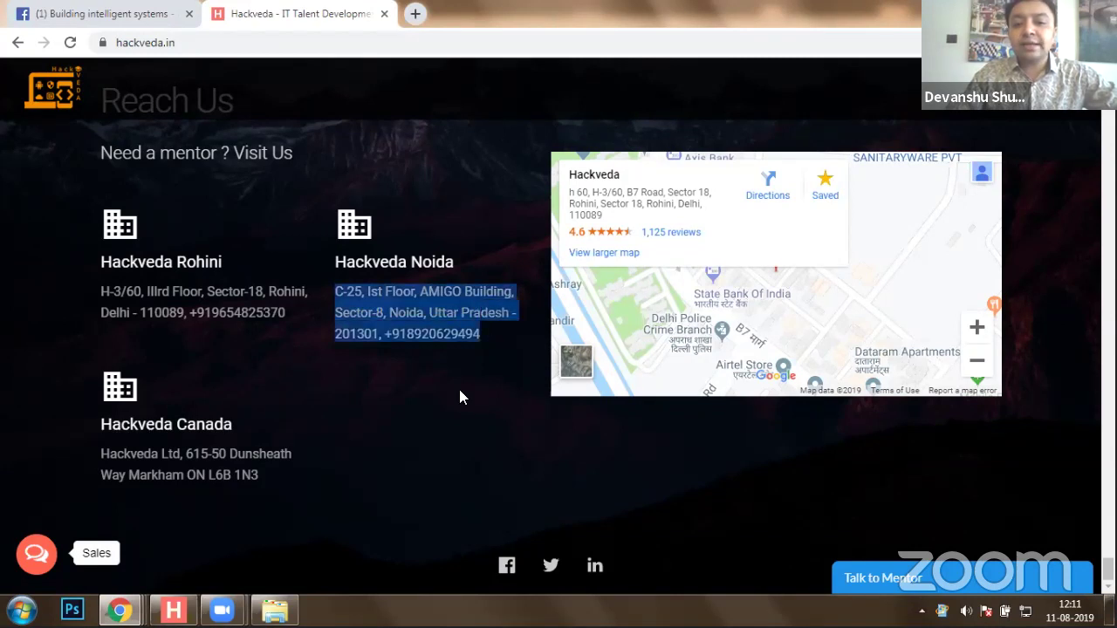
pyautogui.click(460, 391)
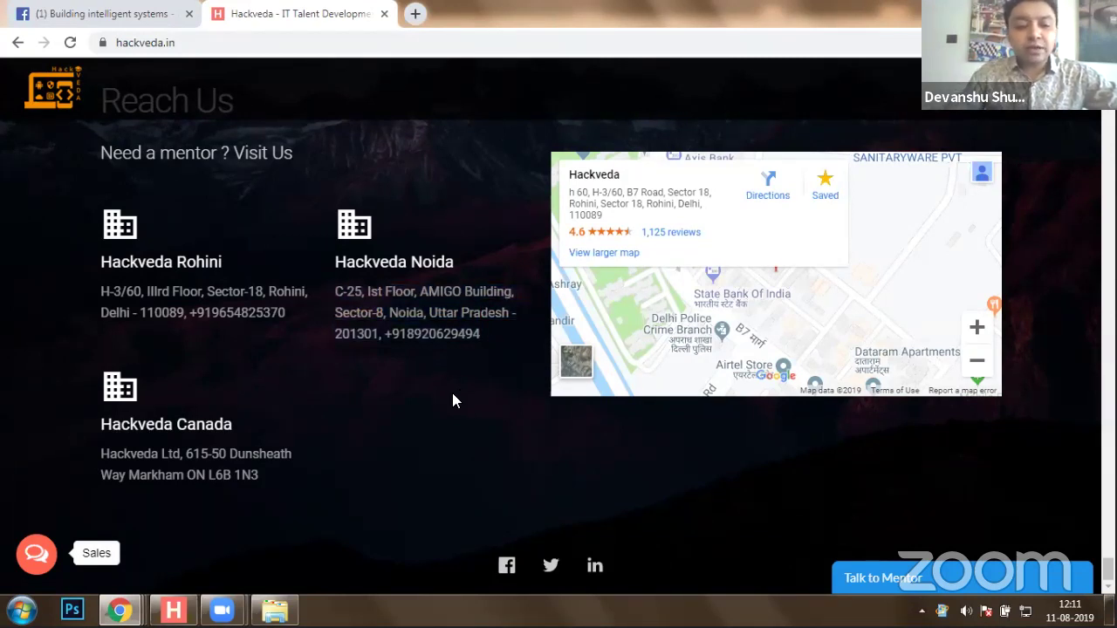
pyautogui.moveTo(256, 451); pyautogui.dragTo(260, 478)
pyautogui.click(272, 460)
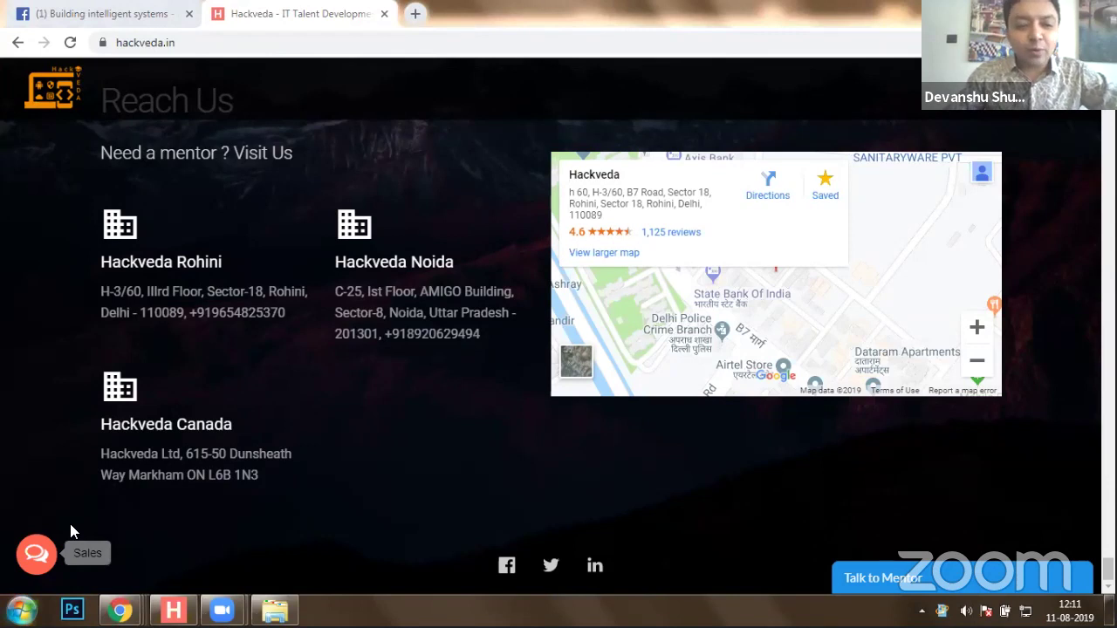
pyautogui.moveTo(72, 529)
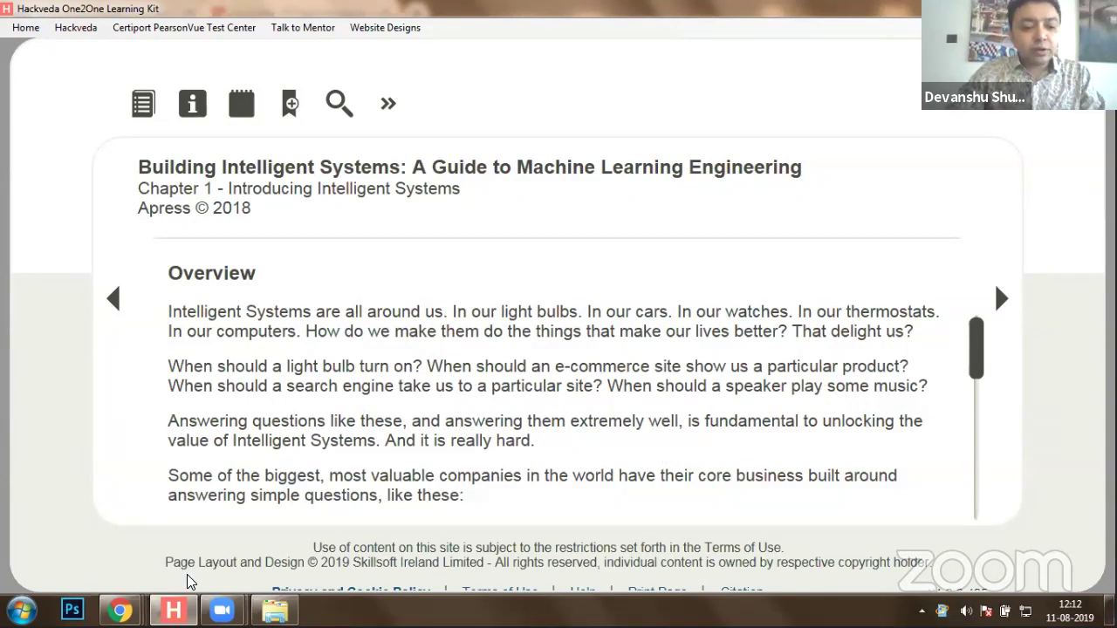
# - Go to the Overview of Chapter 1, Introducing Intelligent Systems, in the Learning Kit reader
pyautogui.moveTo(121, 609)
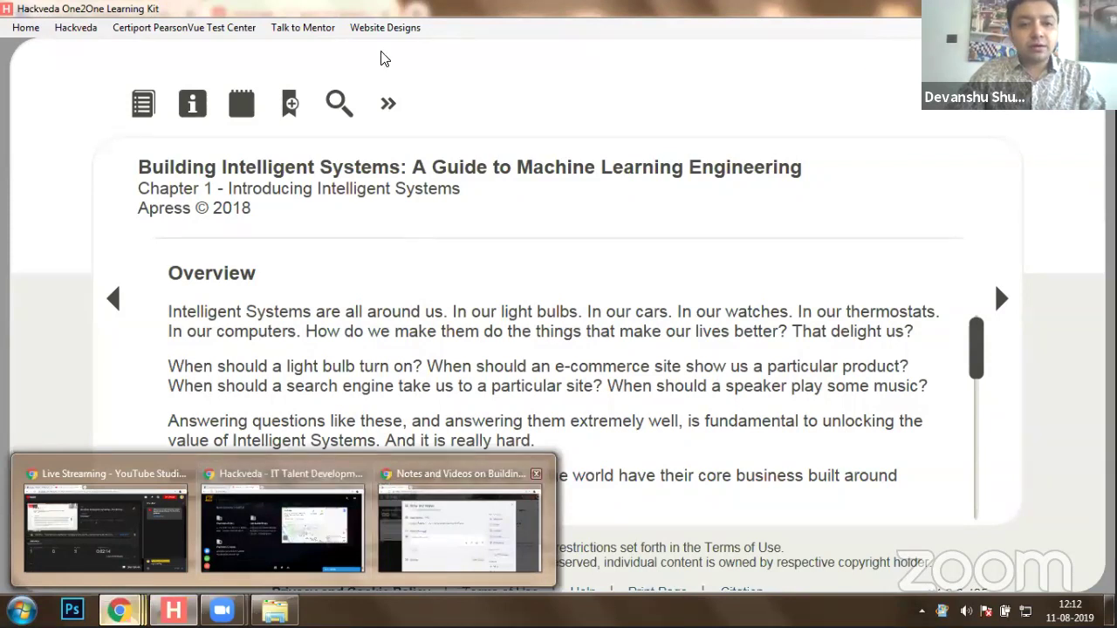
# - Switch to the Trello Notes and Videos card and focus its comment box
pyautogui.click(384, 52)
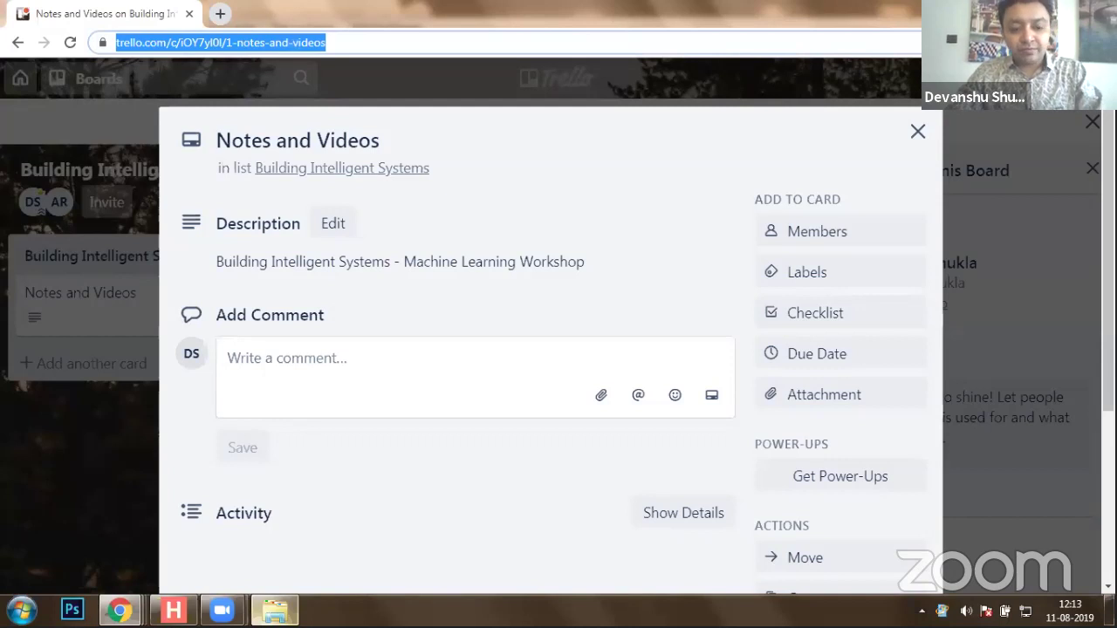
pyautogui.hotkey('alt', 'Tab')
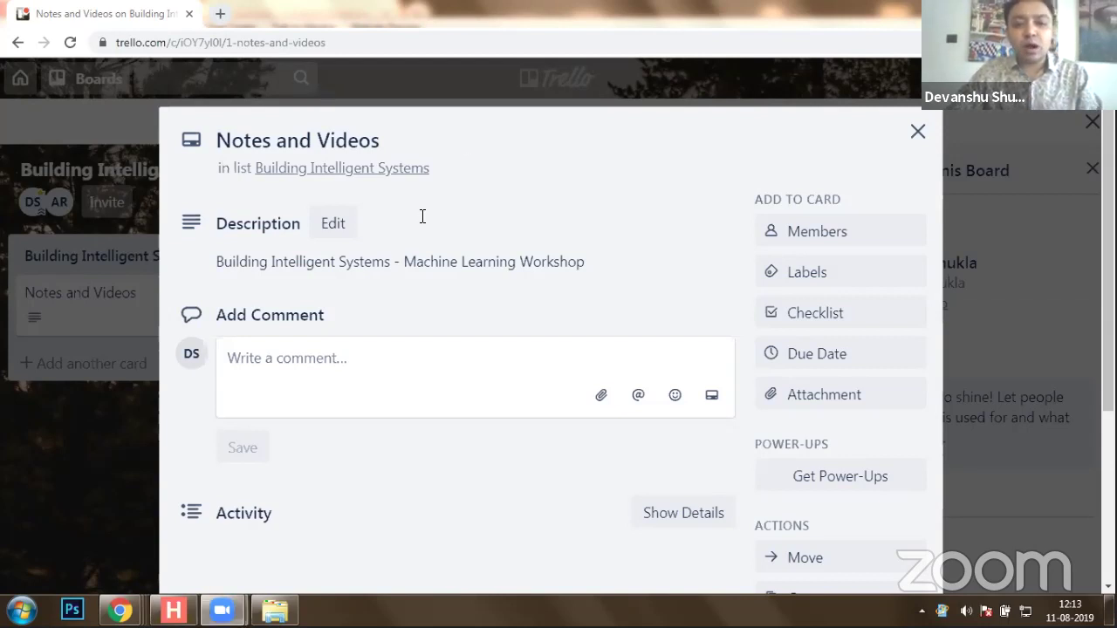
pyautogui.click(510, 340)
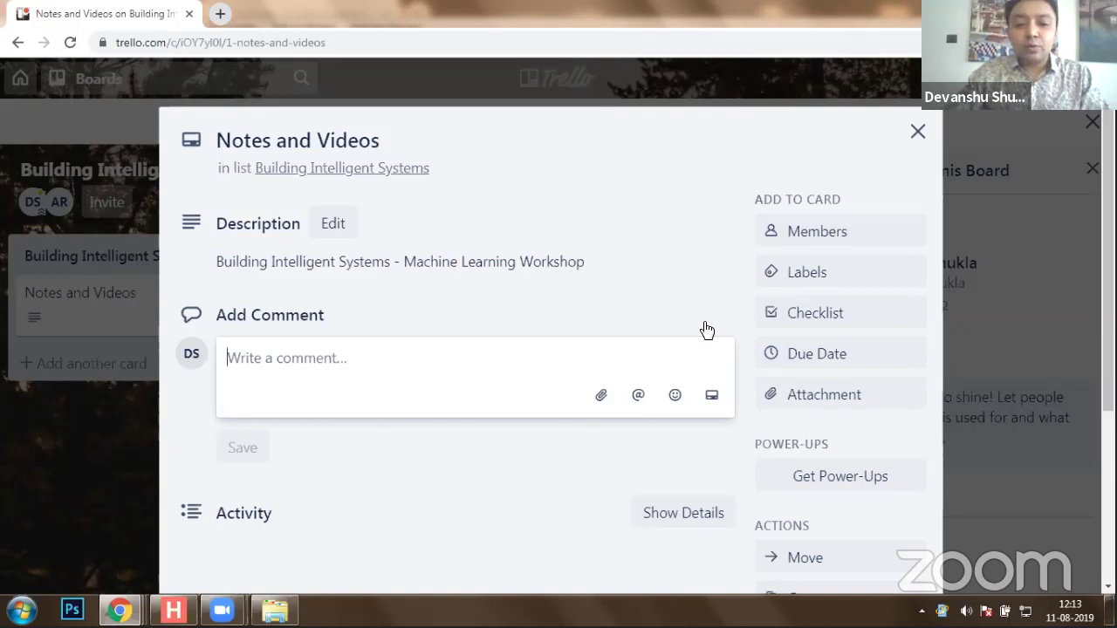
# - Choose to attach a file from the computer and go to C:\Office Hackveda
pyautogui.click(600, 394)
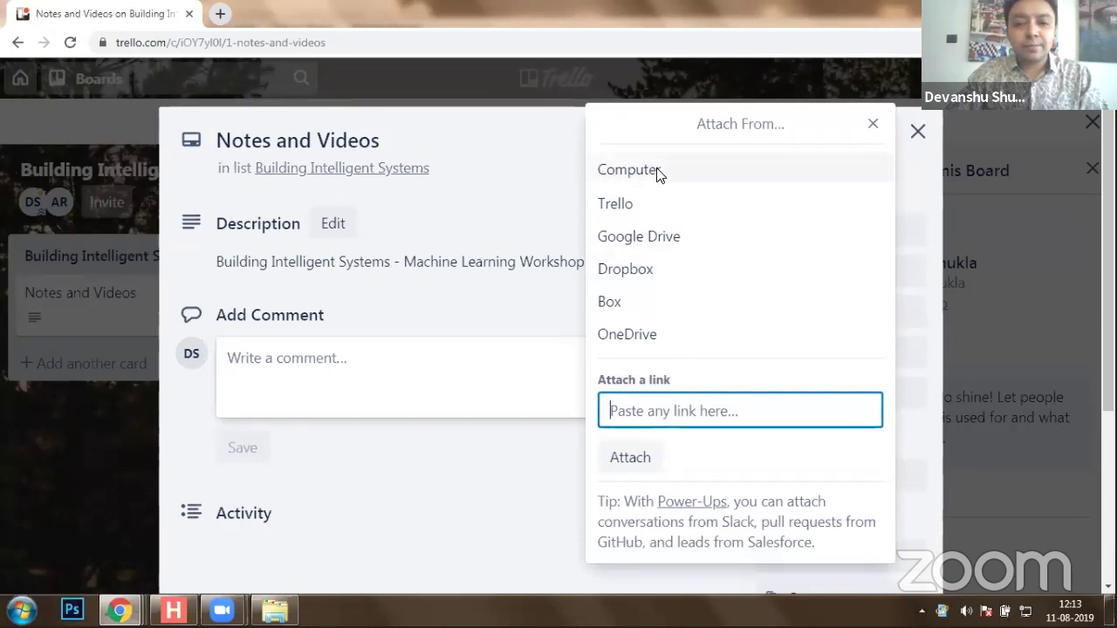
pyautogui.click(715, 174)
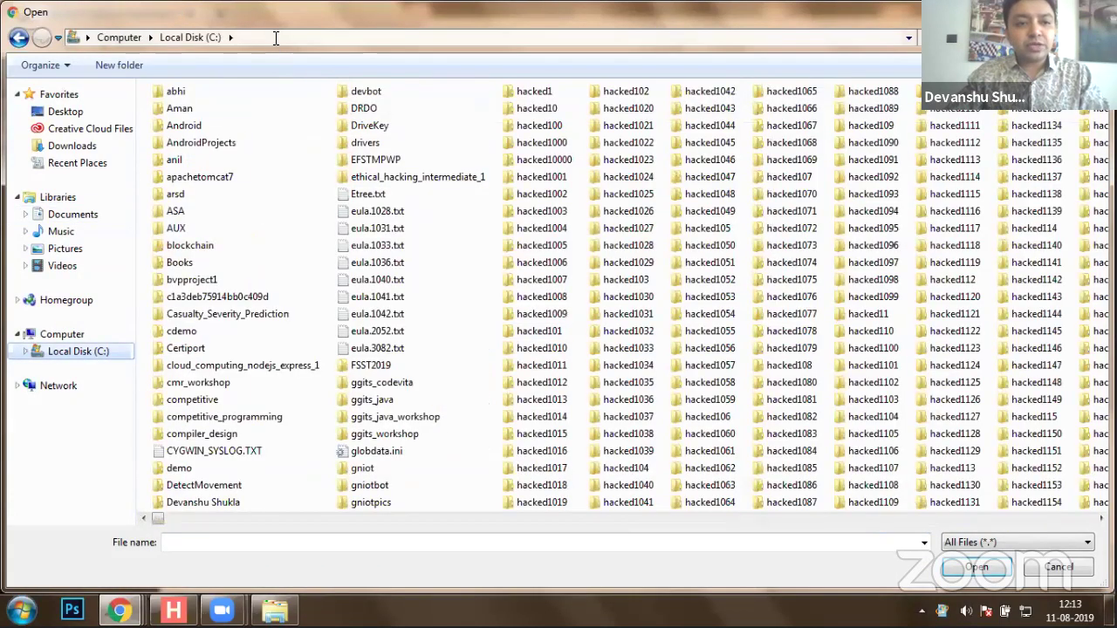
pyautogui.click(274, 37)
pyautogui.write('P')
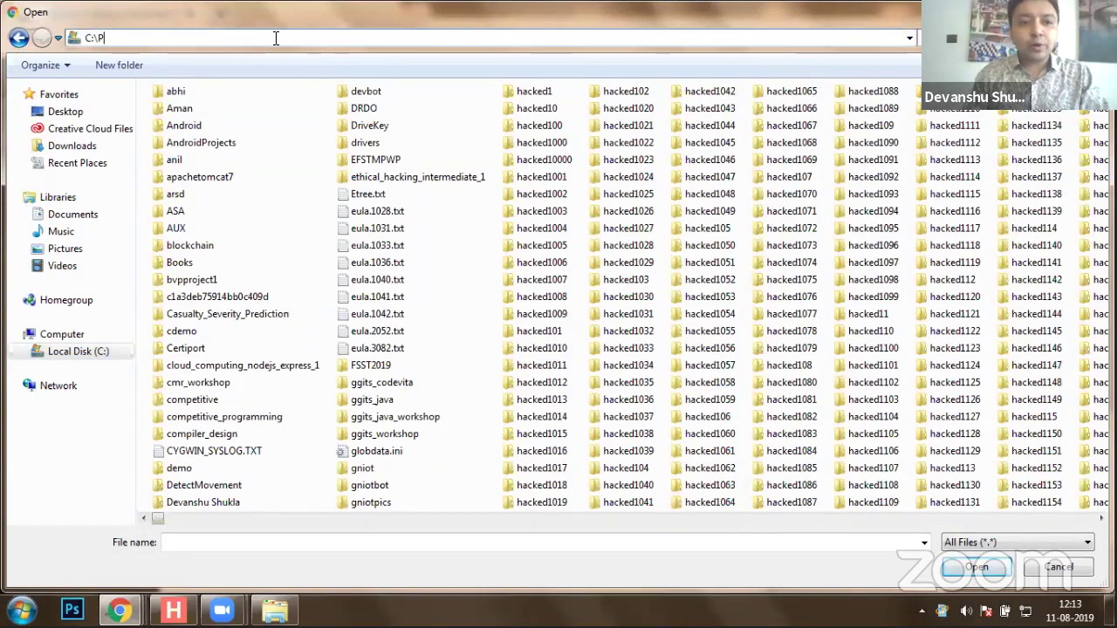
pyautogui.write('ai')
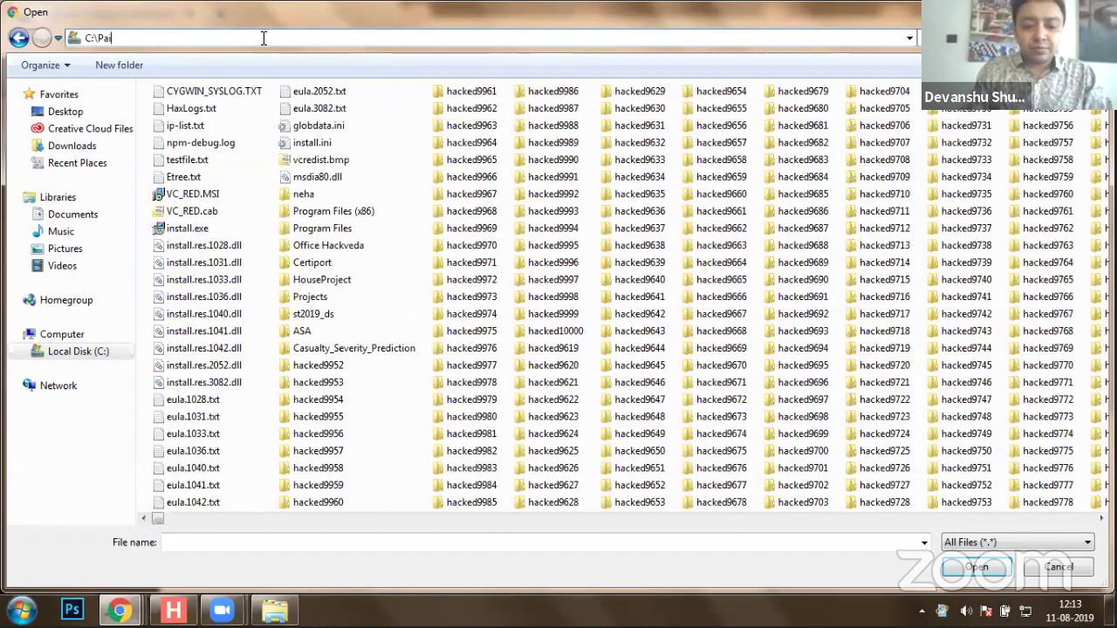
pyautogui.press('BackSpace')
pyautogui.press('BackSpace')
pyautogui.press('BackSpace')
pyautogui.write('Office Hackveda')
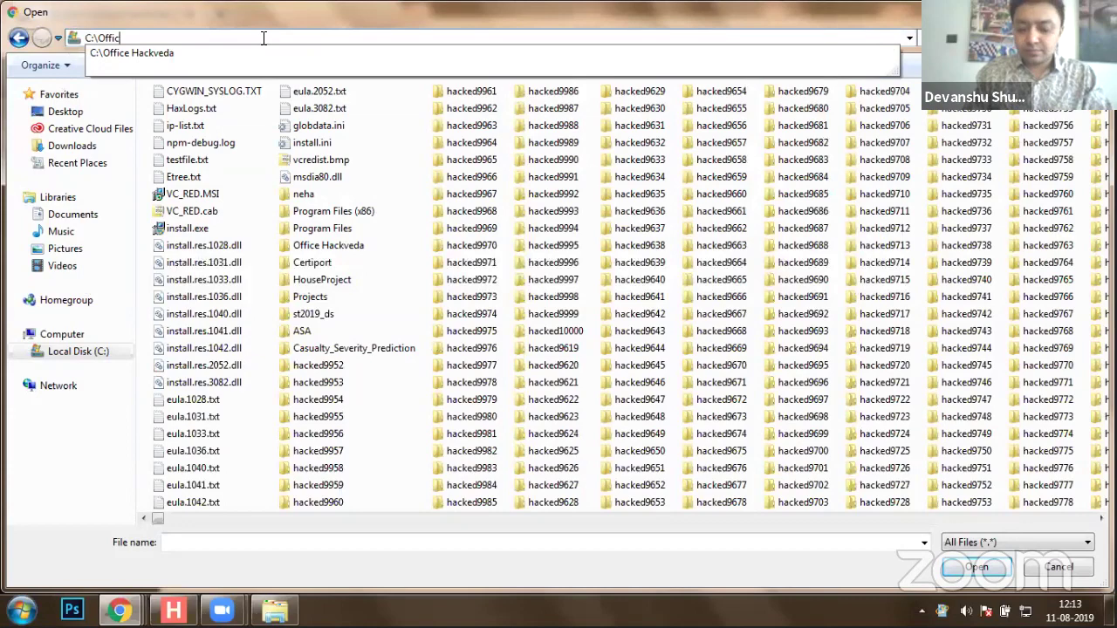
pyautogui.press('Down')
pyautogui.press('Return')
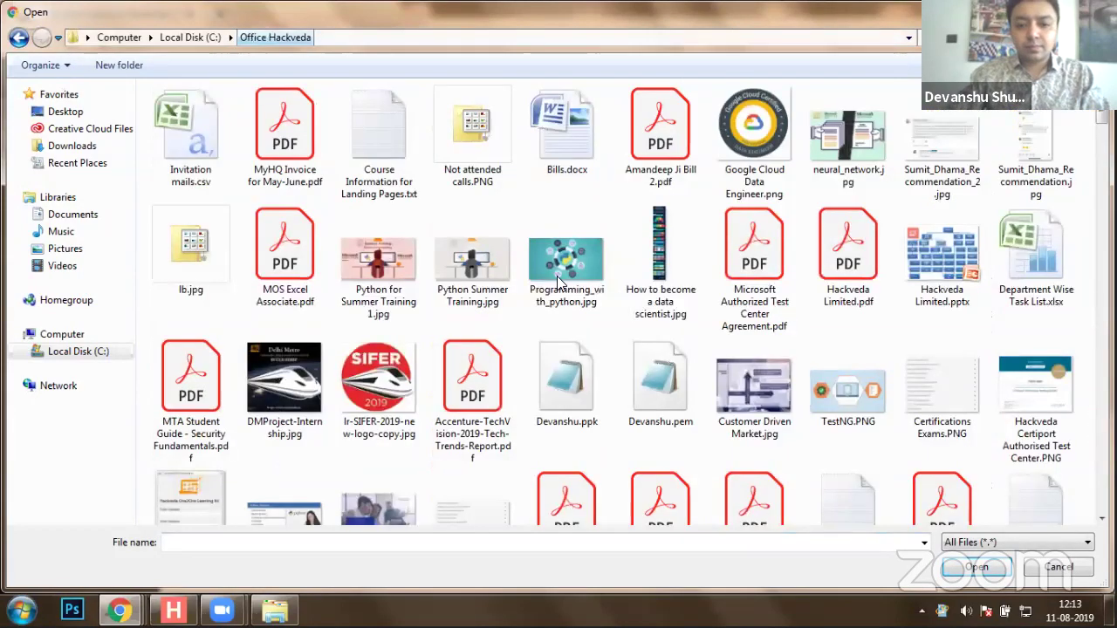
# - Open the PaidWorkshop folder and browse its sistec entries
pyautogui.click(559, 282)
pyautogui.press('p')
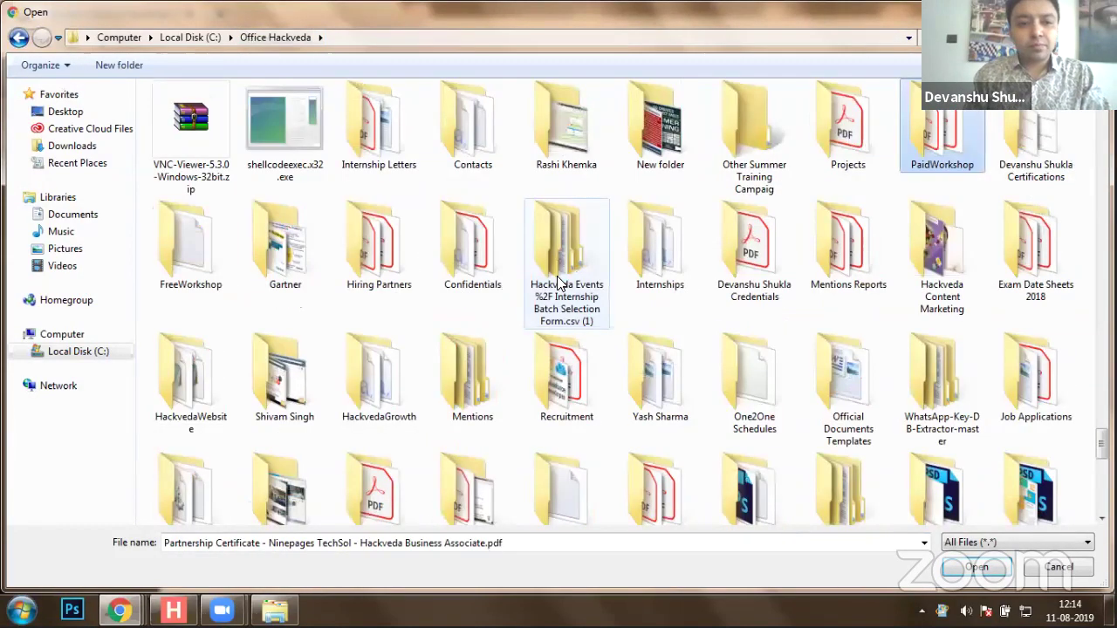
pyautogui.press('Return')
pyautogui.press('Up')
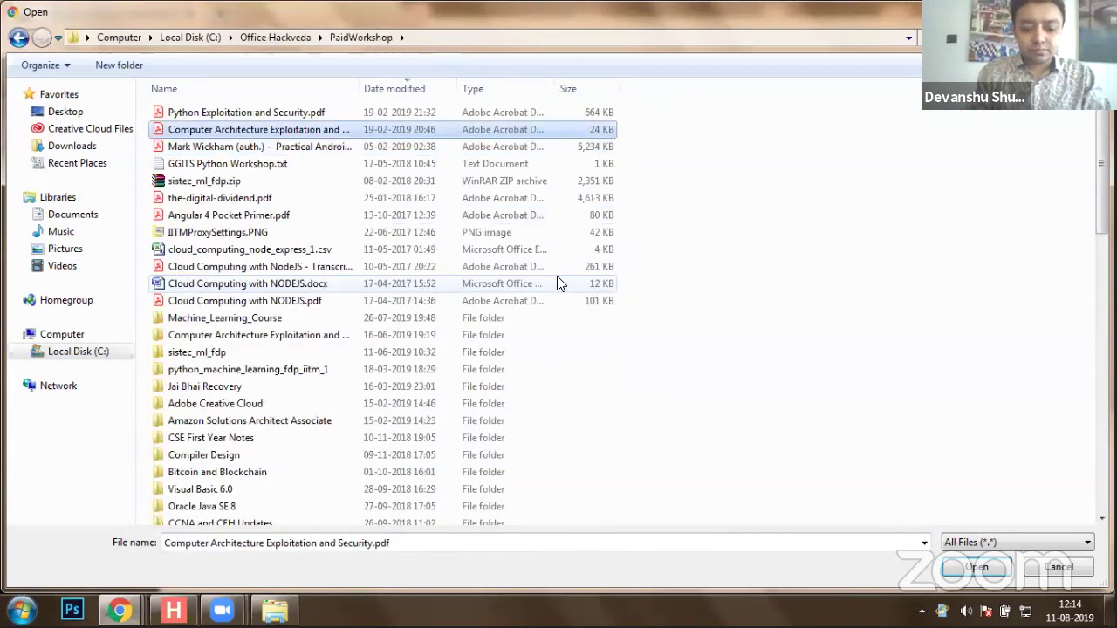
pyautogui.press('Down')
pyautogui.press('s')
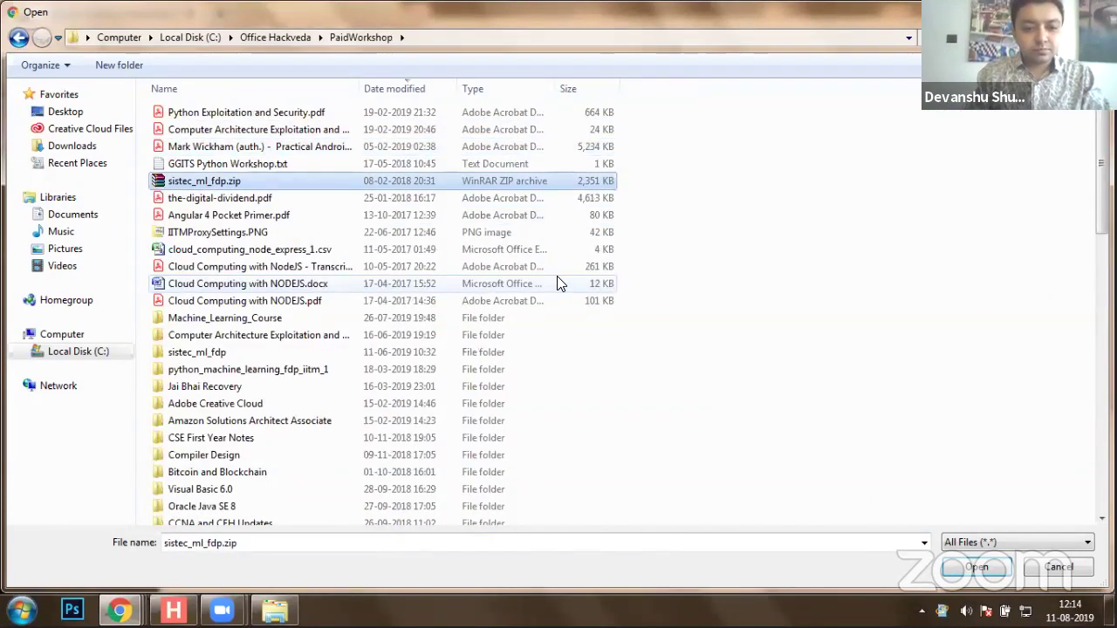
pyautogui.press('Down')
pyautogui.press('Down')
pyautogui.press('Down')
pyautogui.press('Down')
pyautogui.press('Down')
pyautogui.press('Down')
pyautogui.press('Down')
pyautogui.press('Down')
pyautogui.press('Down')
pyautogui.press('Down')
pyautogui.press('Down')
pyautogui.press('Down')
pyautogui.press('Down')
pyautogui.press('Down')
pyautogui.press('Down')
pyautogui.press('Down')
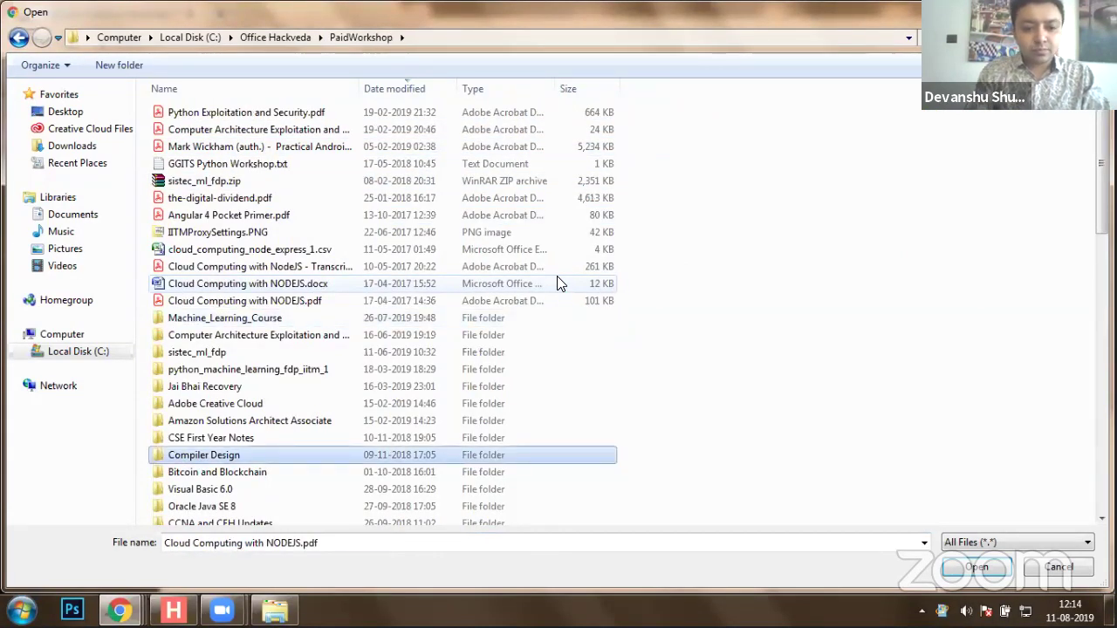
pyautogui.press('s')
pyautogui.press('Return')
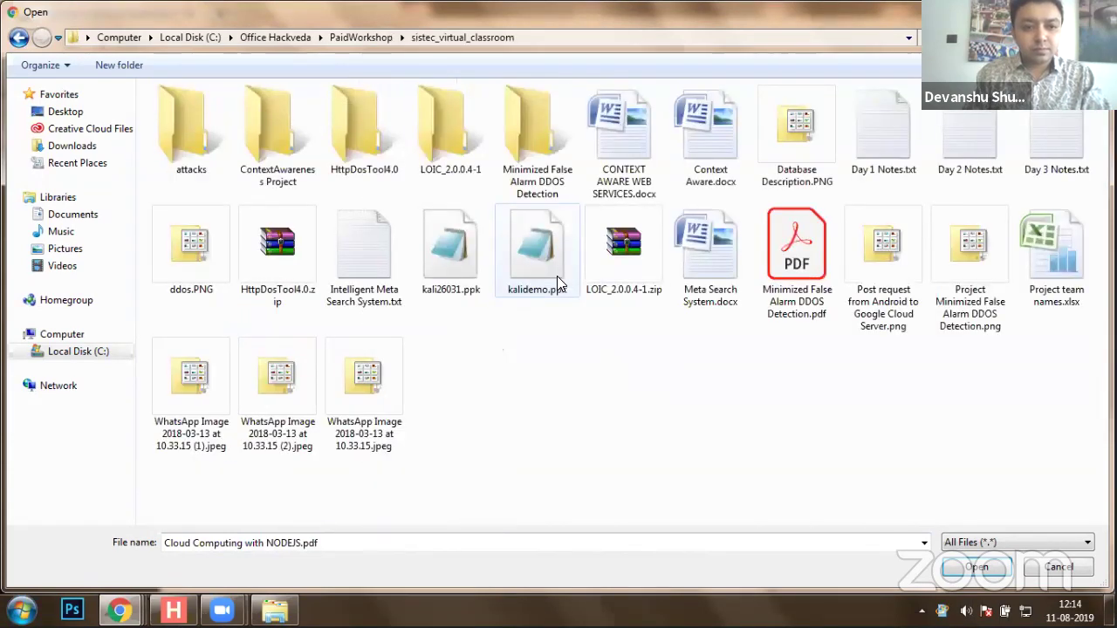
pyautogui.press('BackSpace')
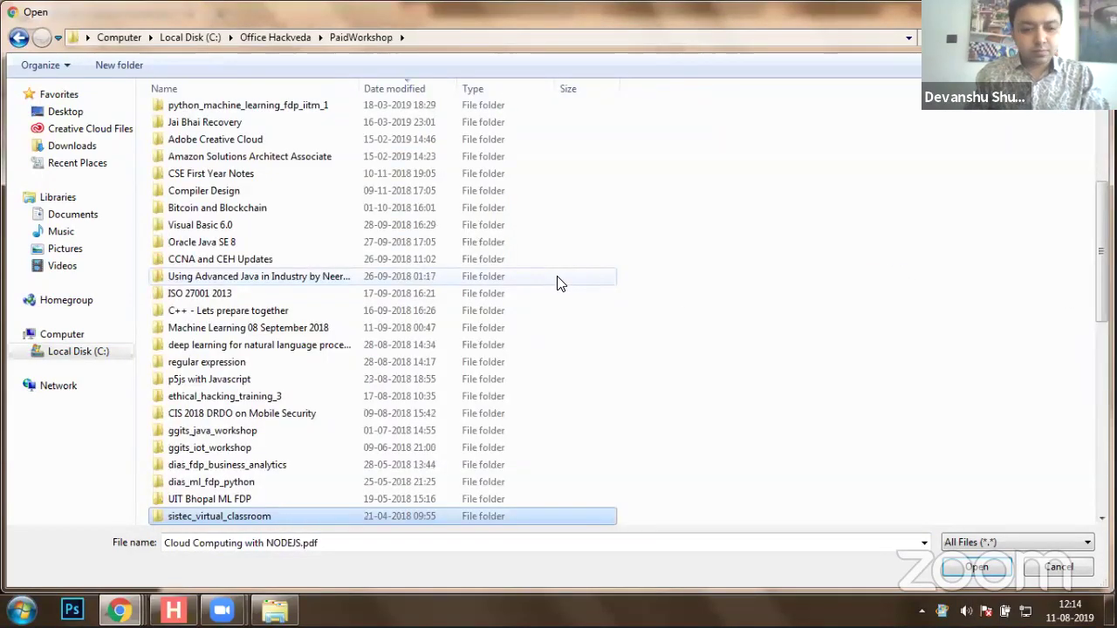
# - Open sistec_ml_fdp and upload Python Machine Learning.pdf to the card
pyautogui.press('Down')
pyautogui.press('Down')
pyautogui.press('Down')
pyautogui.press('Down')
pyautogui.press('Down')
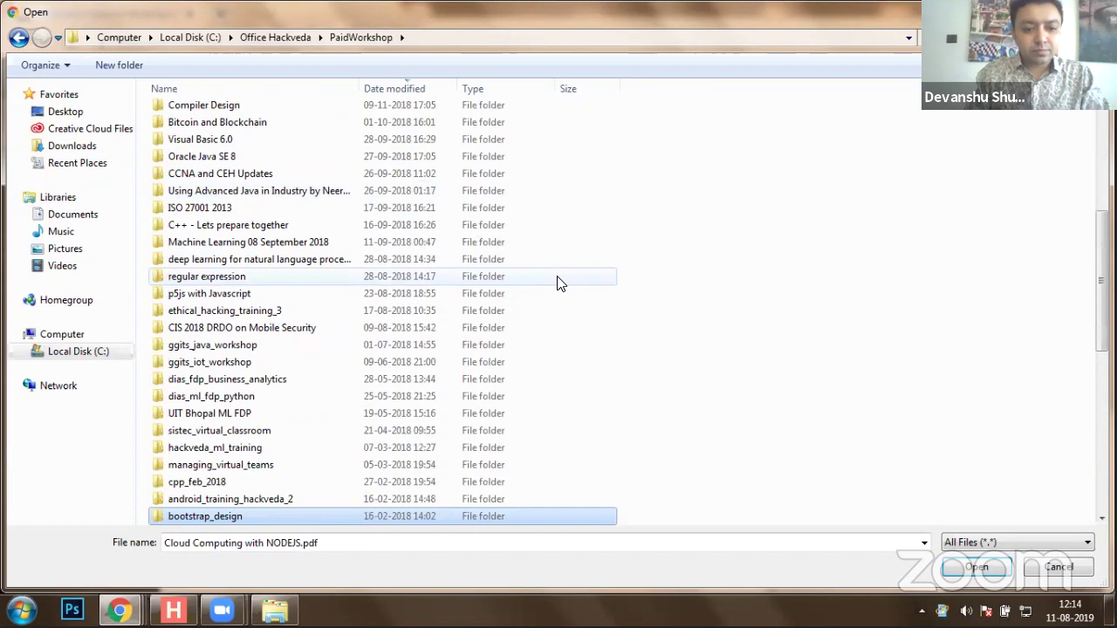
pyautogui.press('Down')
pyautogui.press('Down')
pyautogui.press('Down')
pyautogui.press('Down')
pyautogui.press('Down')
pyautogui.press('Down')
pyautogui.press('Down')
pyautogui.press('Down')
pyautogui.press('Down')
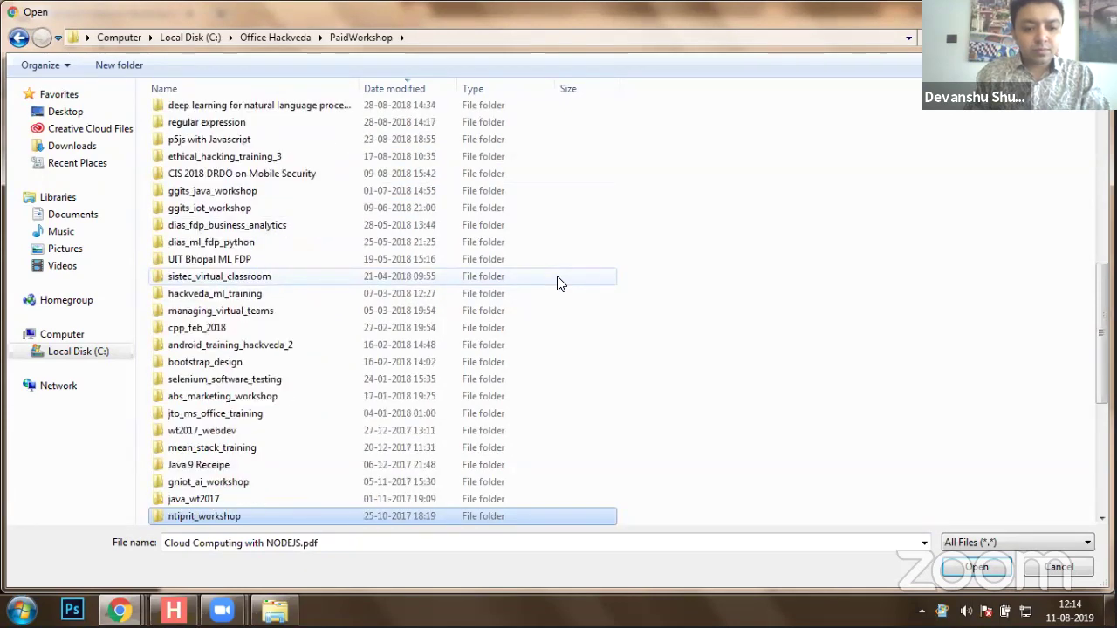
pyautogui.press('Down')
pyautogui.press('Down')
pyautogui.press('Down')
pyautogui.press('Down')
pyautogui.press('Down')
pyautogui.press('Down')
pyautogui.press('Down')
pyautogui.press('s')
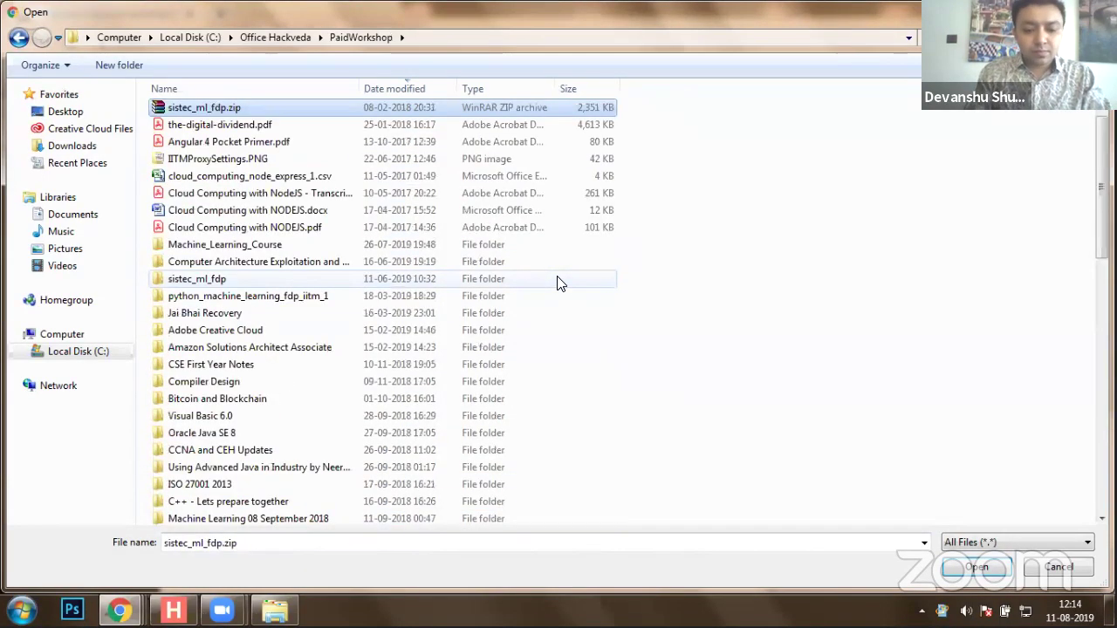
pyautogui.doubleClick(558, 284)
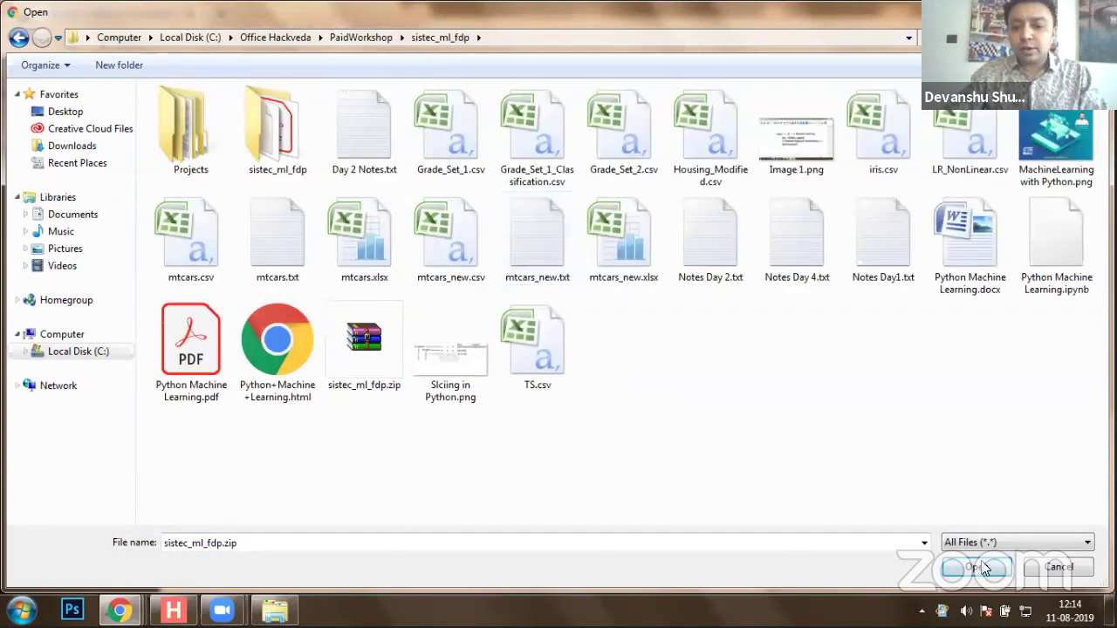
pyautogui.click(190, 345)
pyautogui.click(978, 569)
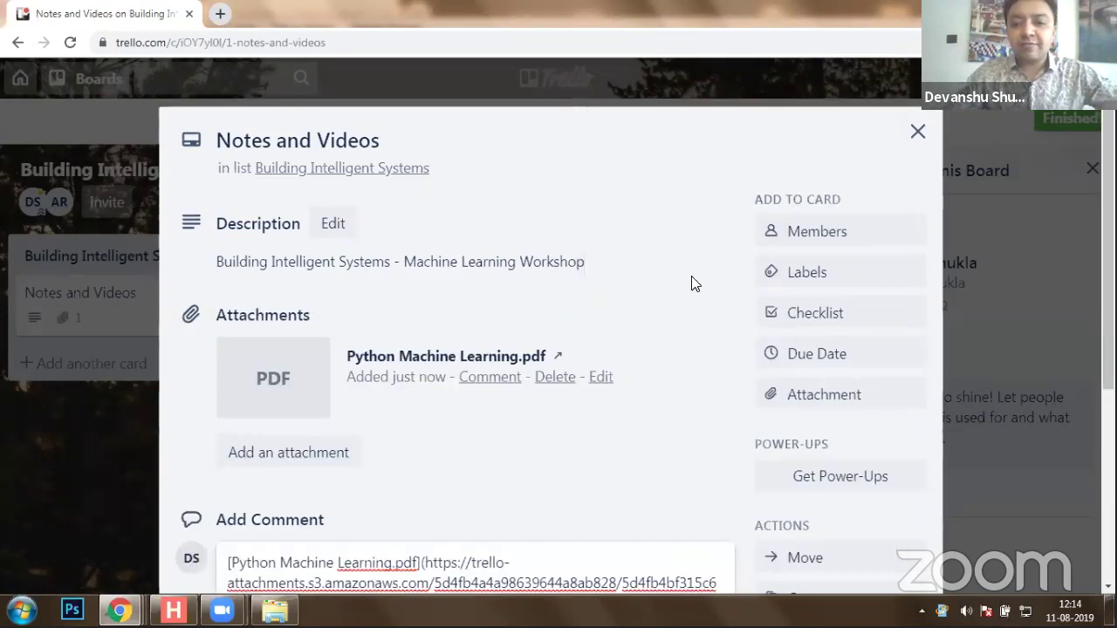
# - Save the comment with the PDF link and copy the link's address
pyautogui.scroll(-3, 656, 231)
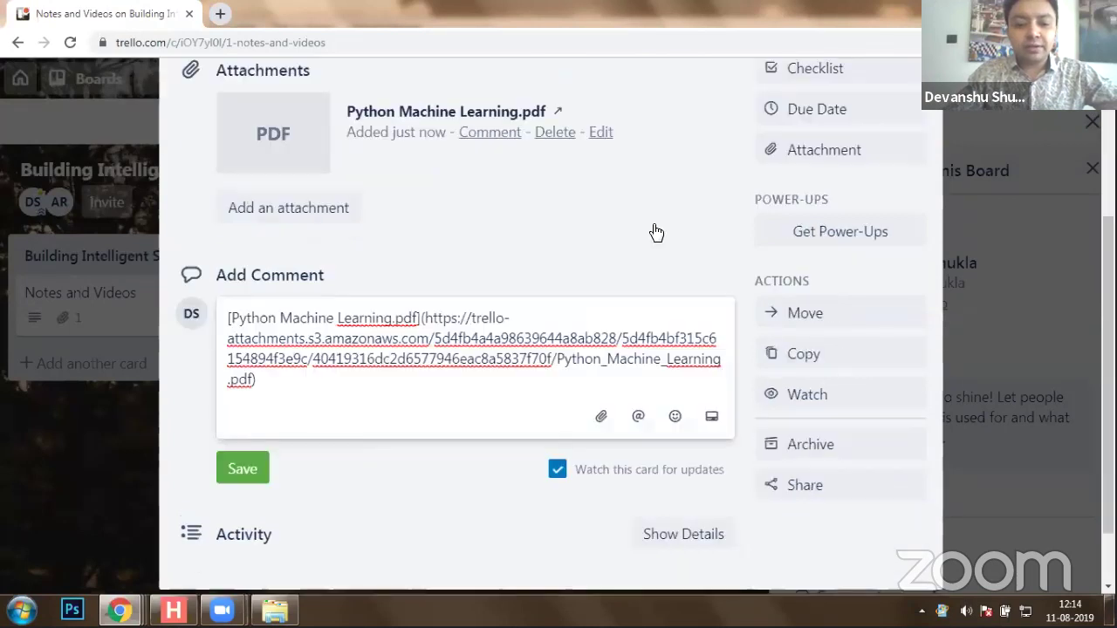
pyautogui.click(248, 469)
pyautogui.scroll(-2, 524, 346)
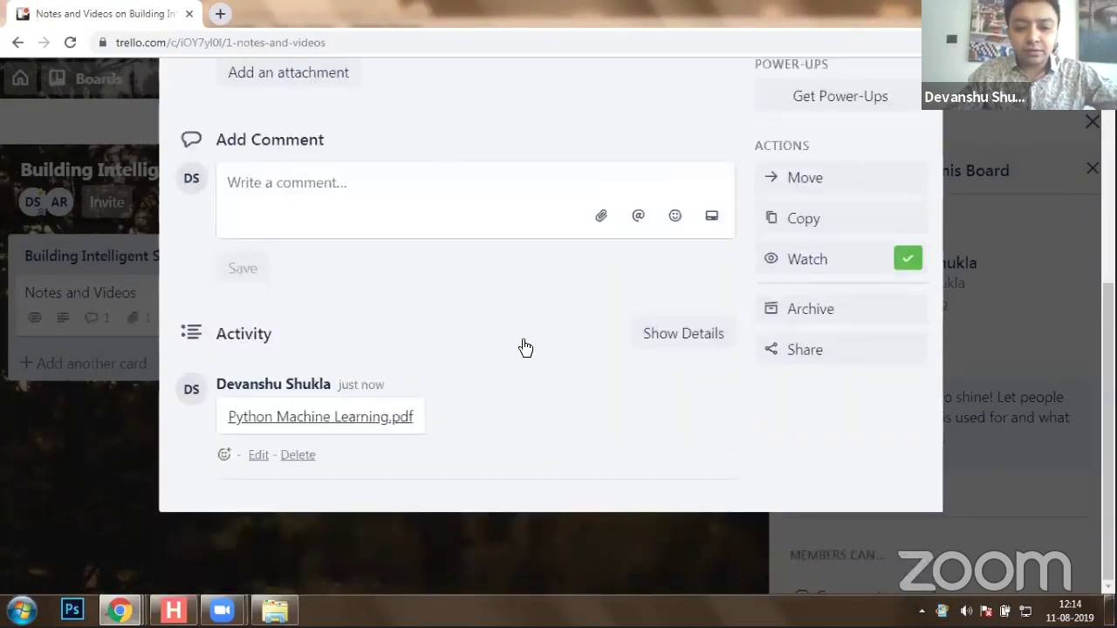
pyautogui.rightClick(372, 419)
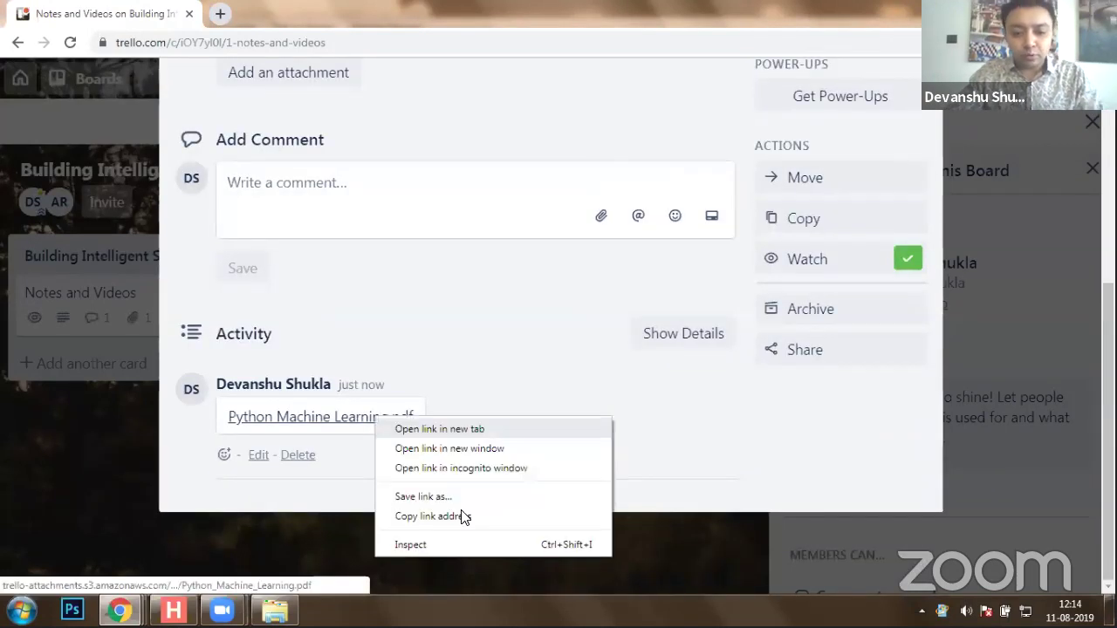
pyautogui.click(539, 512)
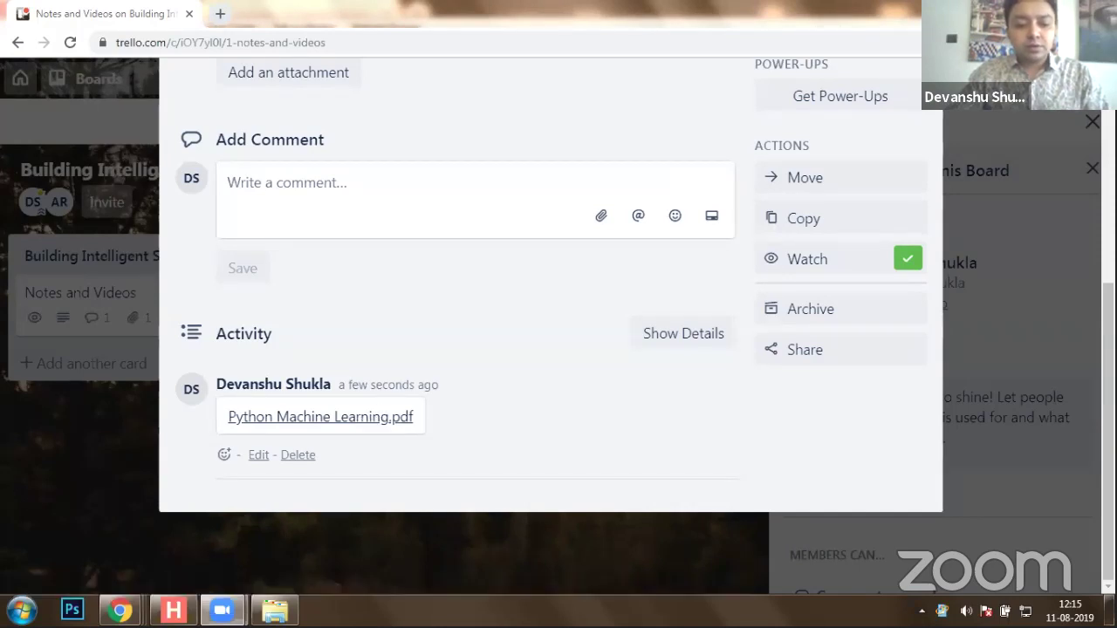
# - Open the Python_Machine_Learning.pdf link in a new tab and view it
pyautogui.hotkey('alt', 'Tab')
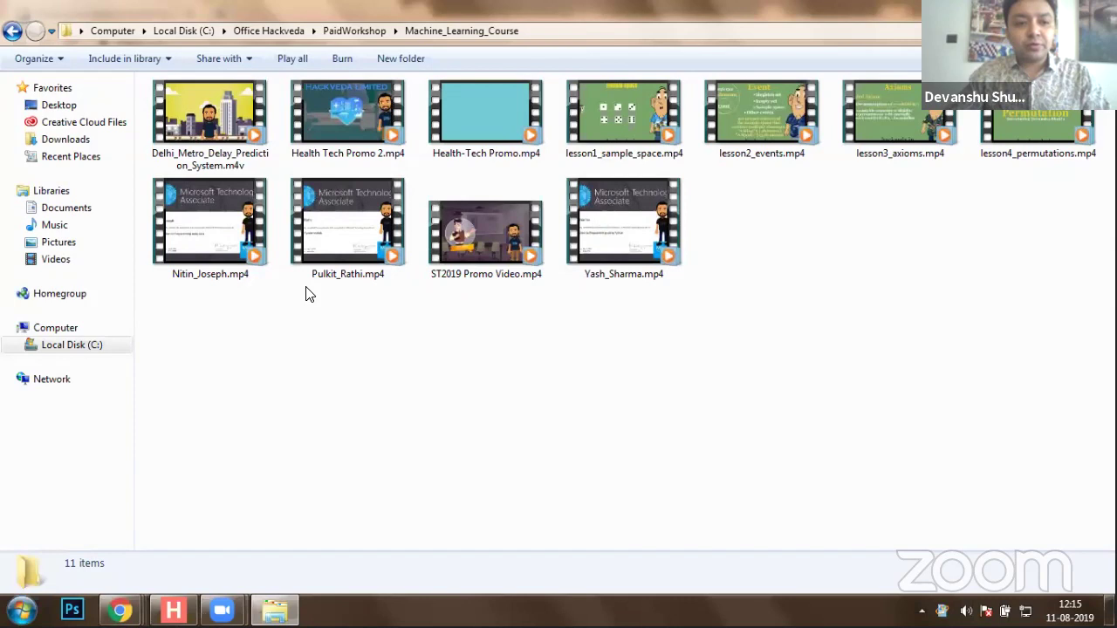
pyautogui.hotkey('alt', 'Tab')
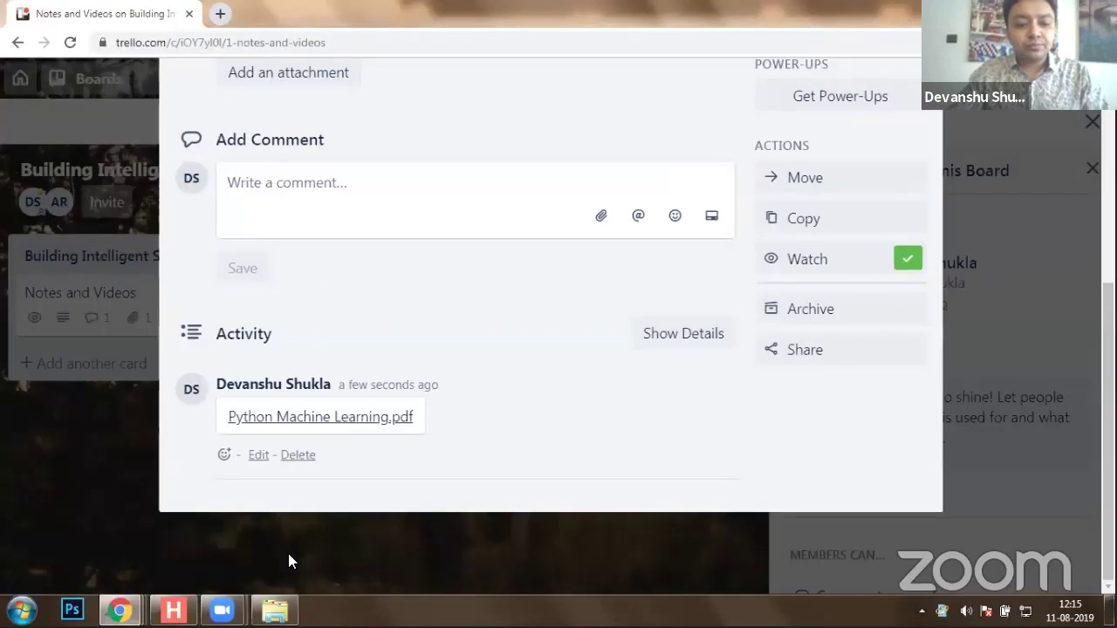
pyautogui.rightClick(375, 420)
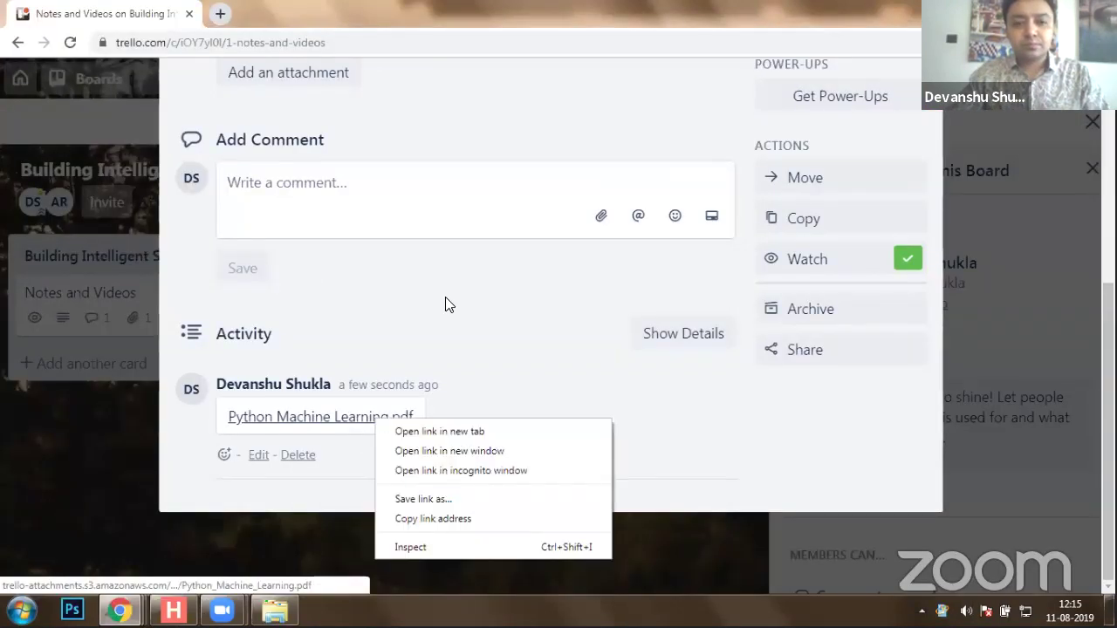
pyautogui.press('t')
pyautogui.click(360, 17)
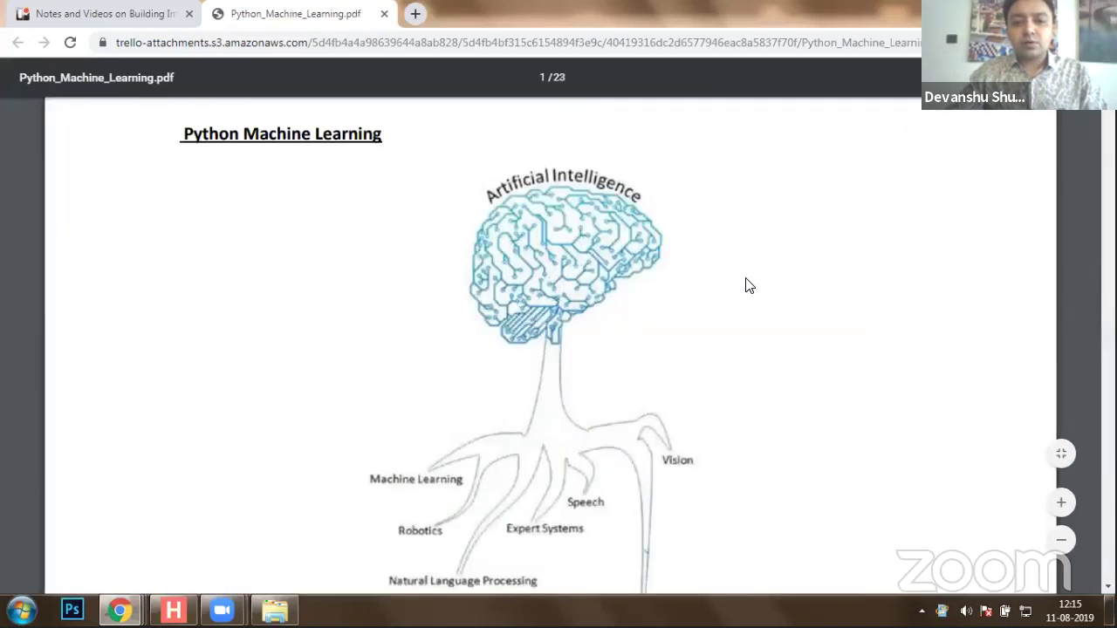
# - Zoom the PDF to fit the AI tree diagram and box Machine Learning in green
pyautogui.scroll(-2, 742, 281)
pyautogui.hotkey('ctrl', '-')
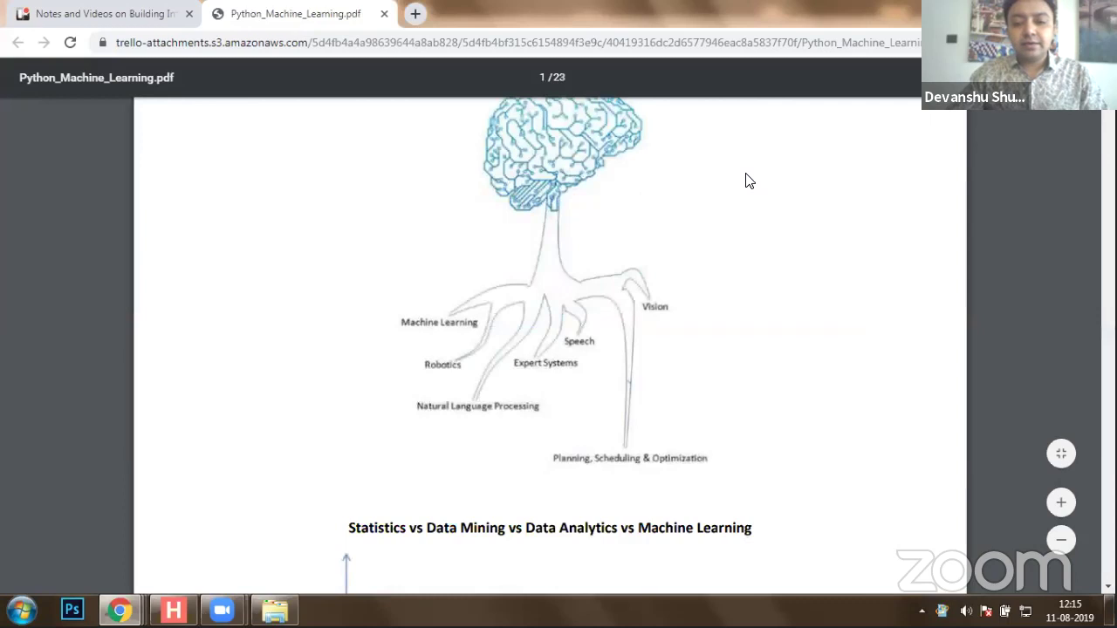
pyautogui.scroll(1, 772, 240)
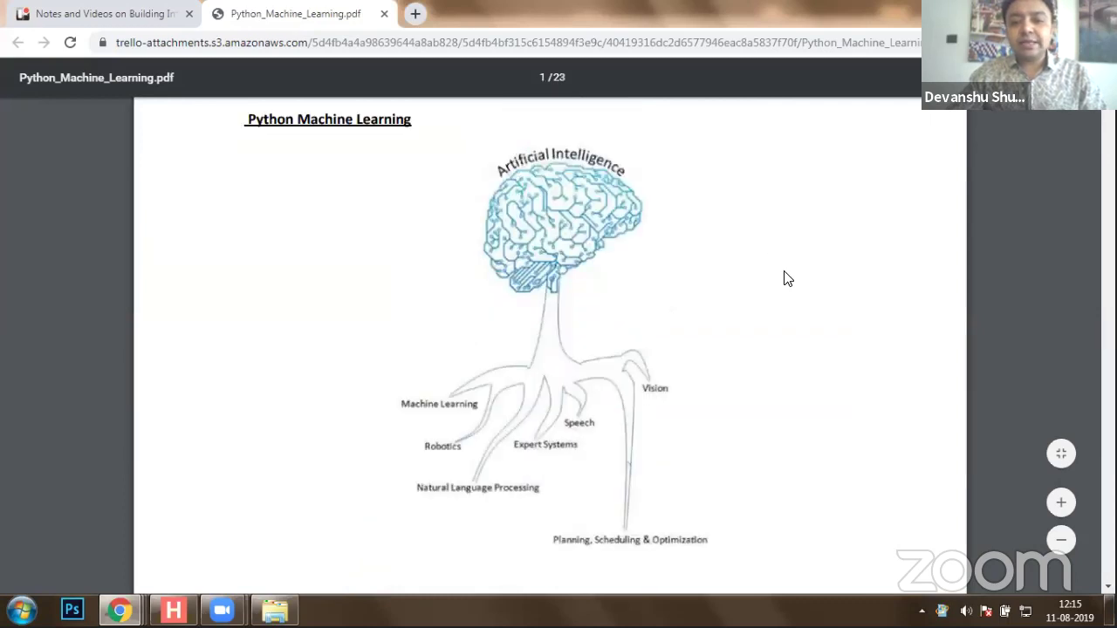
pyautogui.hotkey('ctrl', '+')
pyautogui.hotkey('ctrl', '+')
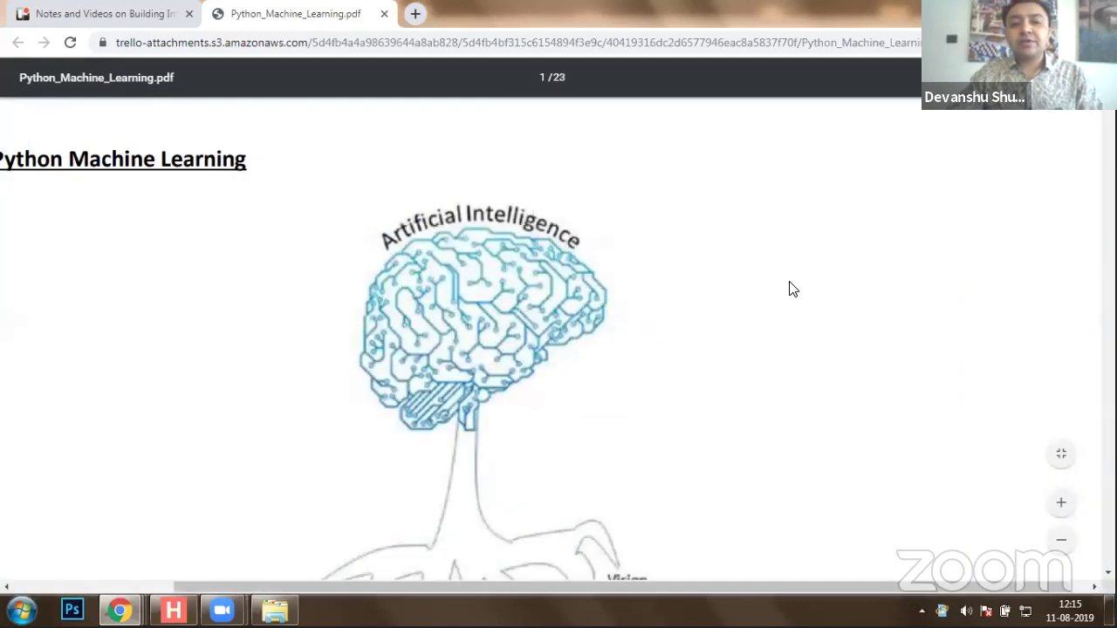
pyautogui.hotkey('ctrl', '-')
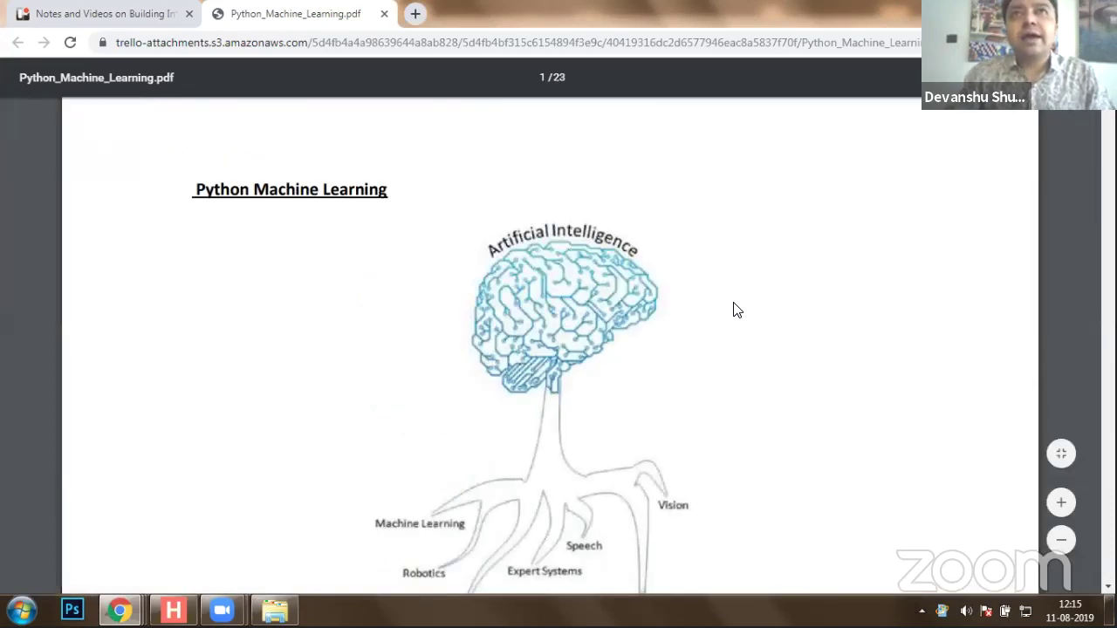
pyautogui.scroll(-2, 735, 309)
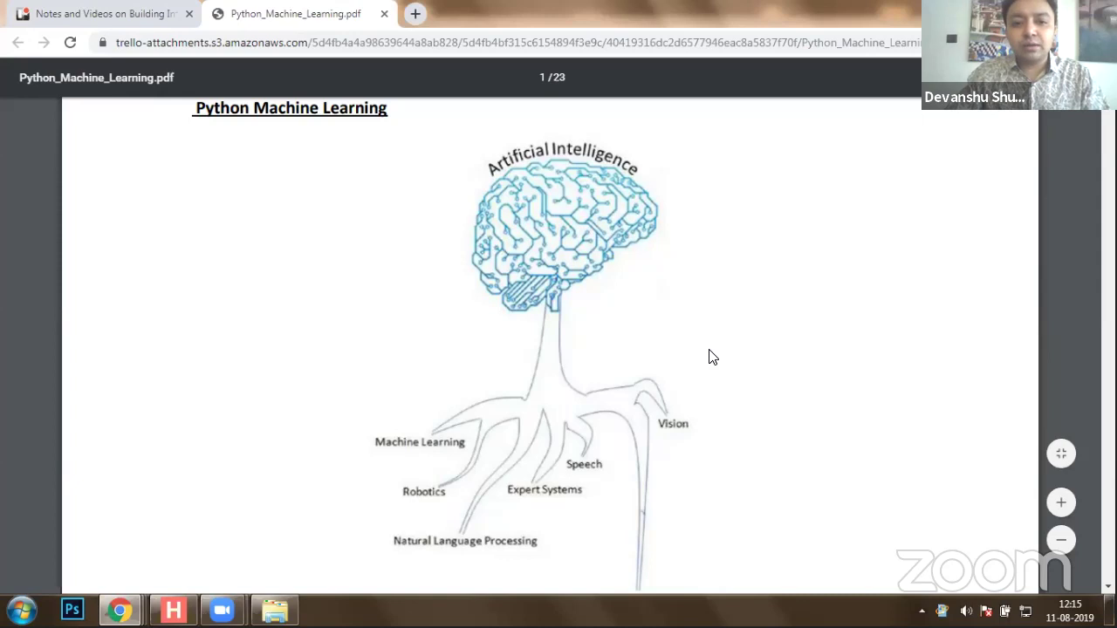
pyautogui.moveTo(365, 425)
pyautogui.mouseDown()
pyautogui.moveTo(477, 463)
pyautogui.moveTo(476, 454)
pyautogui.mouseUp()
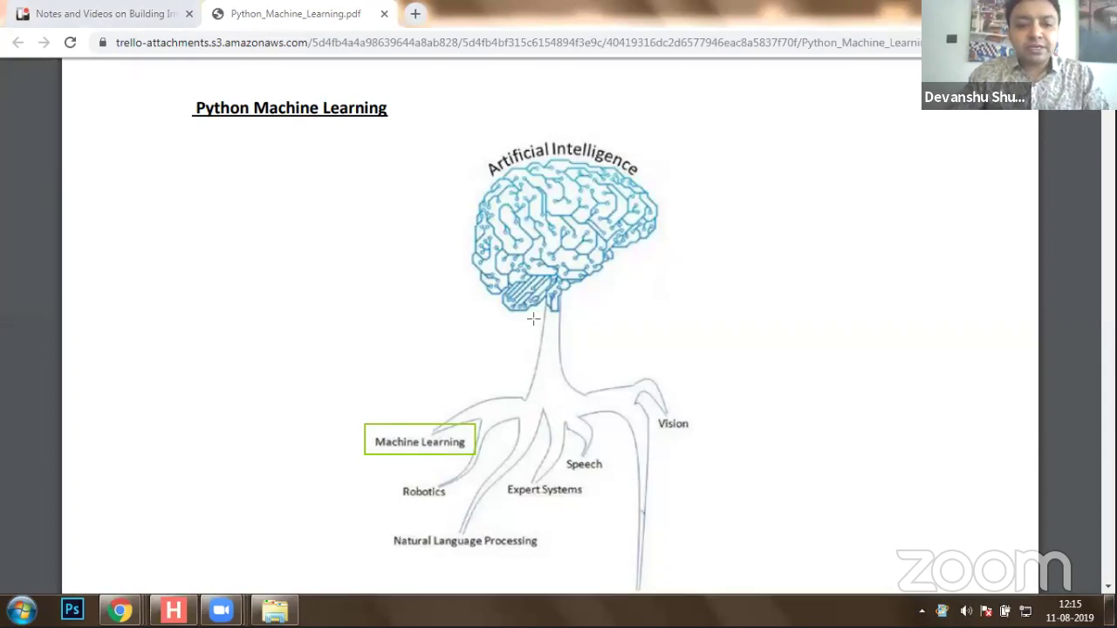
# - Write the note 'Extract knowledge from data' left of the diagram
pyautogui.click(197, 366)
pyautogui.write('Edxtr')
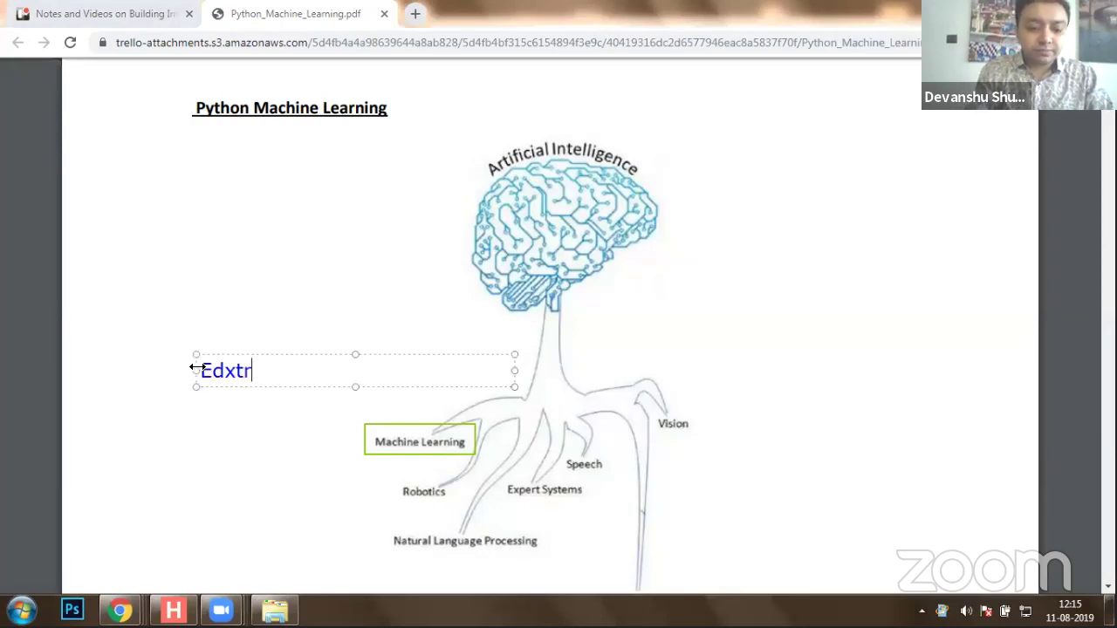
pyautogui.press('BackSpace')
pyautogui.press('BackSpace')
pyautogui.press('BackSpace')
pyautogui.press('BackSpace')
pyautogui.write('xtract k')
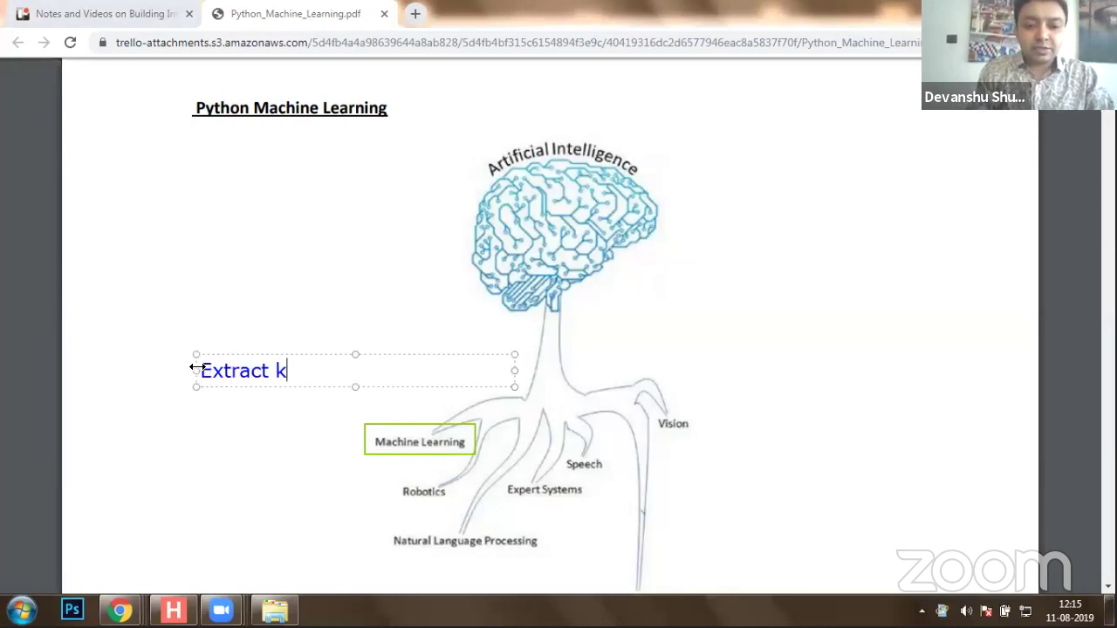
pyautogui.write('nowle')
pyautogui.write('dge ')
pyautogui.write('from ')
pyautogui.write('the')
pyautogui.press('BackSpace')
pyautogui.press('BackSpace')
pyautogui.press('BackSpace')
pyautogui.write('data')
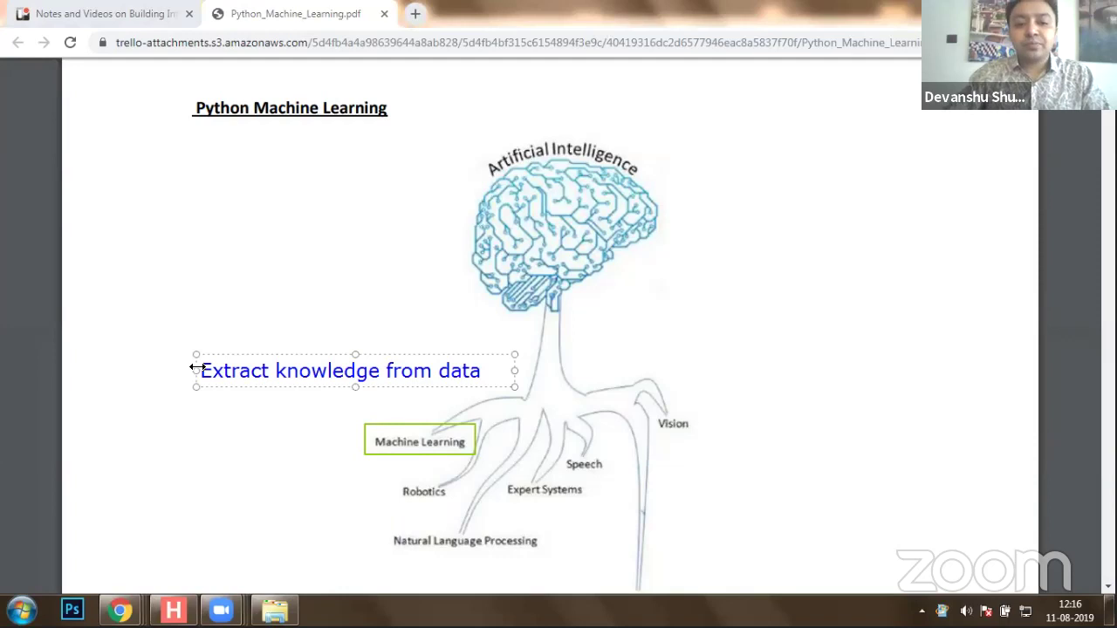
pyautogui.click(546, 111)
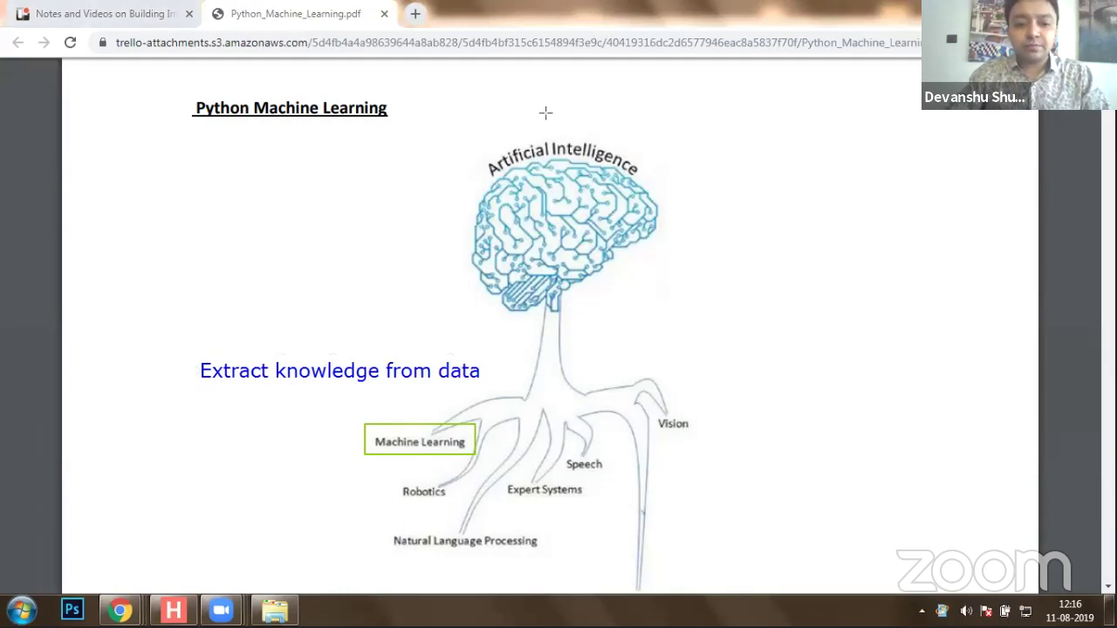
# - Arrow Machine Learning to the note and box Robotics, Natural Language Processing, Speech and Vision
pyautogui.moveTo(411, 417); pyautogui.dragTo(391, 397)
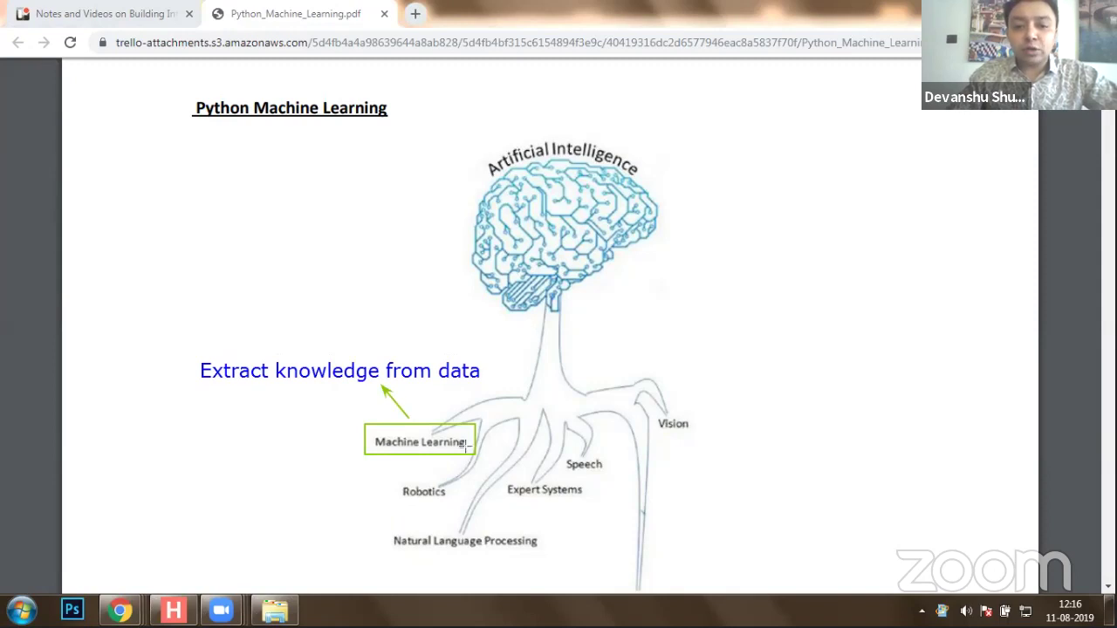
pyautogui.moveTo(396, 477)
pyautogui.mouseDown()
pyautogui.moveTo(420, 504)
pyautogui.moveTo(457, 504)
pyautogui.mouseUp()
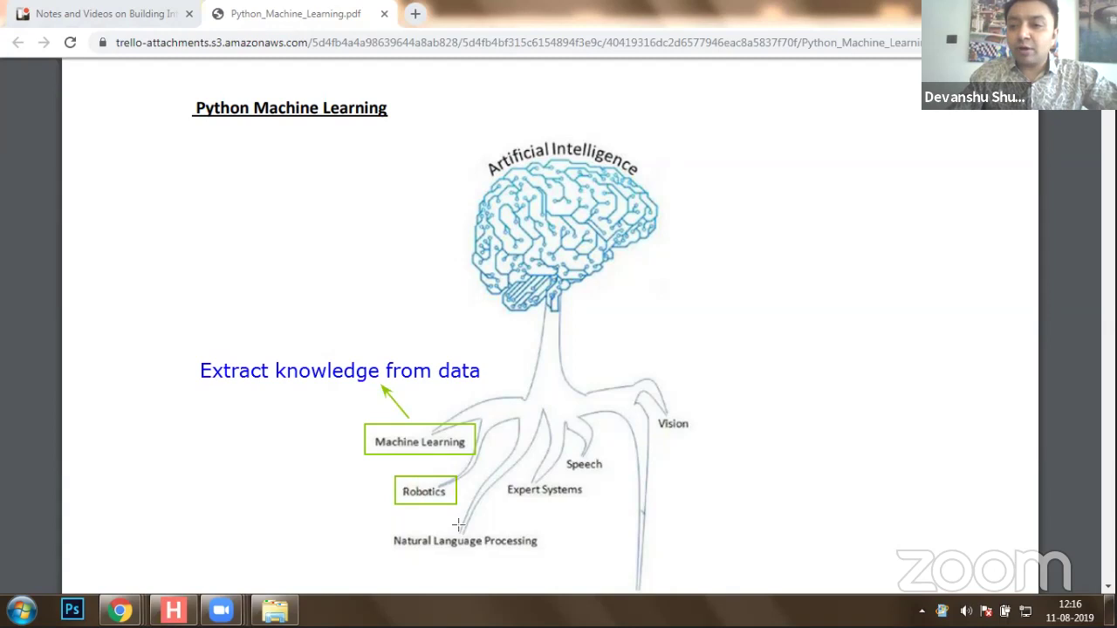
pyautogui.moveTo(387, 523)
pyautogui.mouseDown()
pyautogui.moveTo(459, 558)
pyautogui.moveTo(543, 558)
pyautogui.mouseUp()
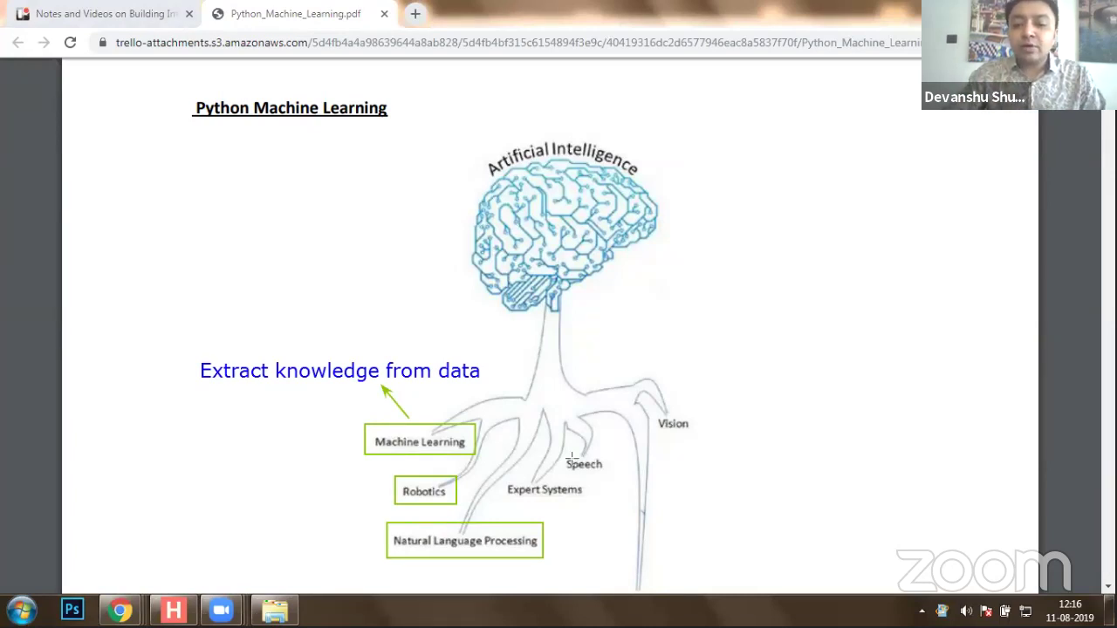
pyautogui.moveTo(565, 448)
pyautogui.mouseDown()
pyautogui.moveTo(578, 476)
pyautogui.moveTo(607, 476)
pyautogui.moveTo(503, 479)
pyautogui.mouseUp()
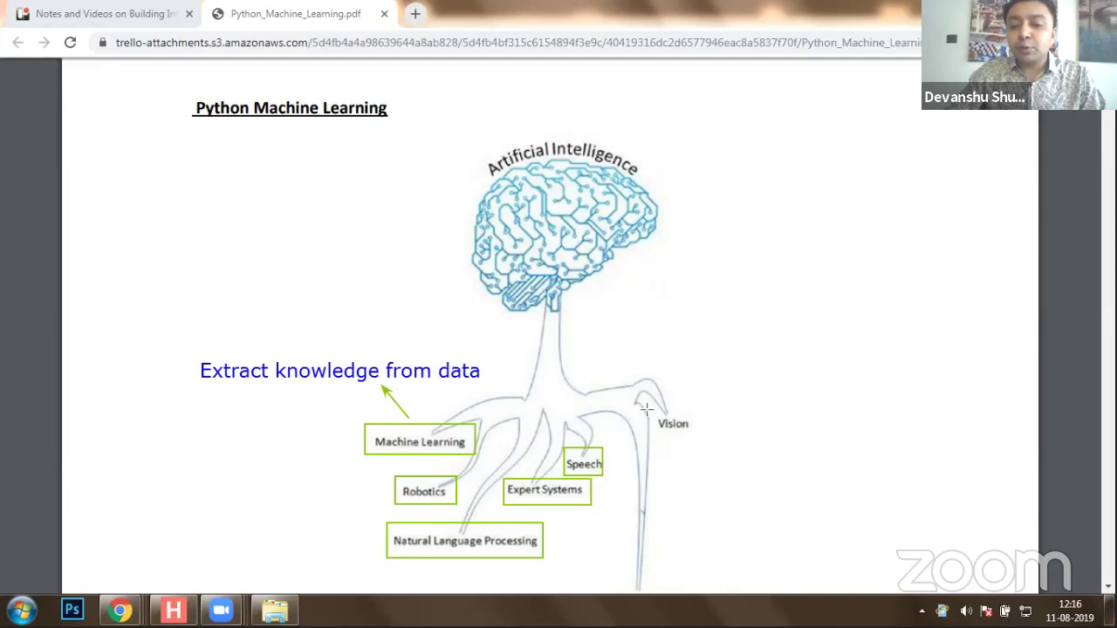
pyautogui.moveTo(647, 411); pyautogui.dragTo(699, 436)
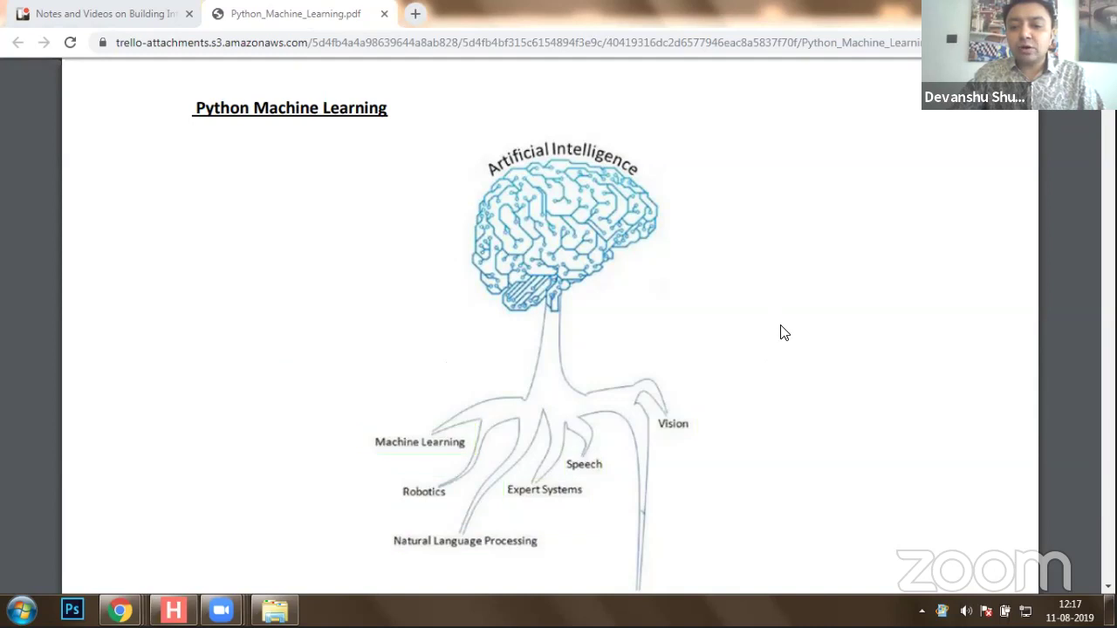
# - Box the Planning, Scheduling & Optimization branch of the AI diagram
pyautogui.scroll(-1, 772, 350)
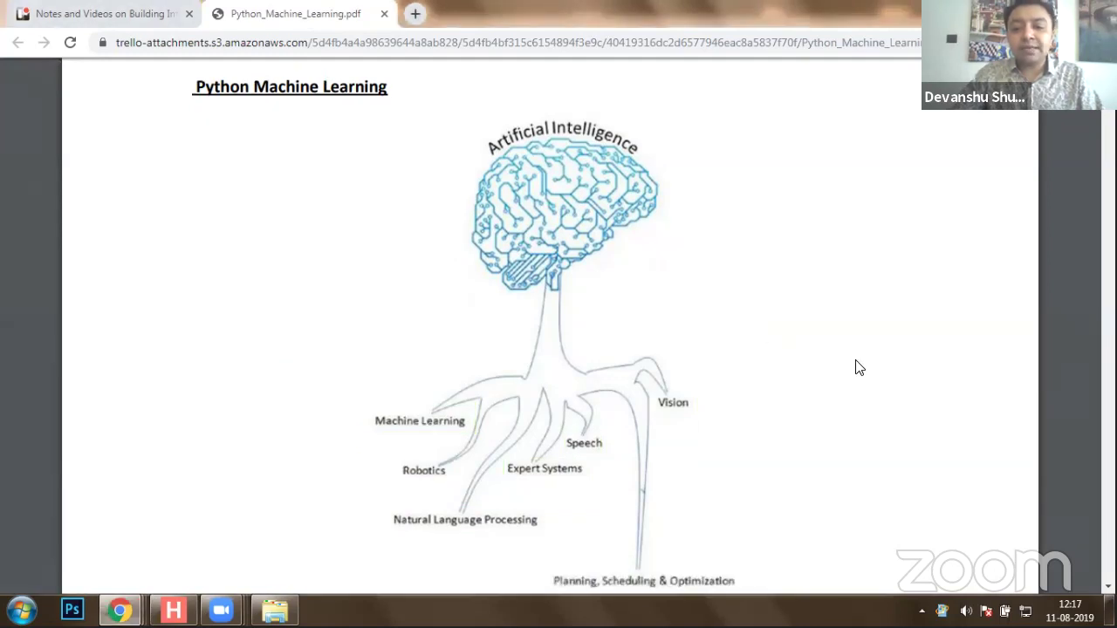
pyautogui.scroll(-3, 628, 457)
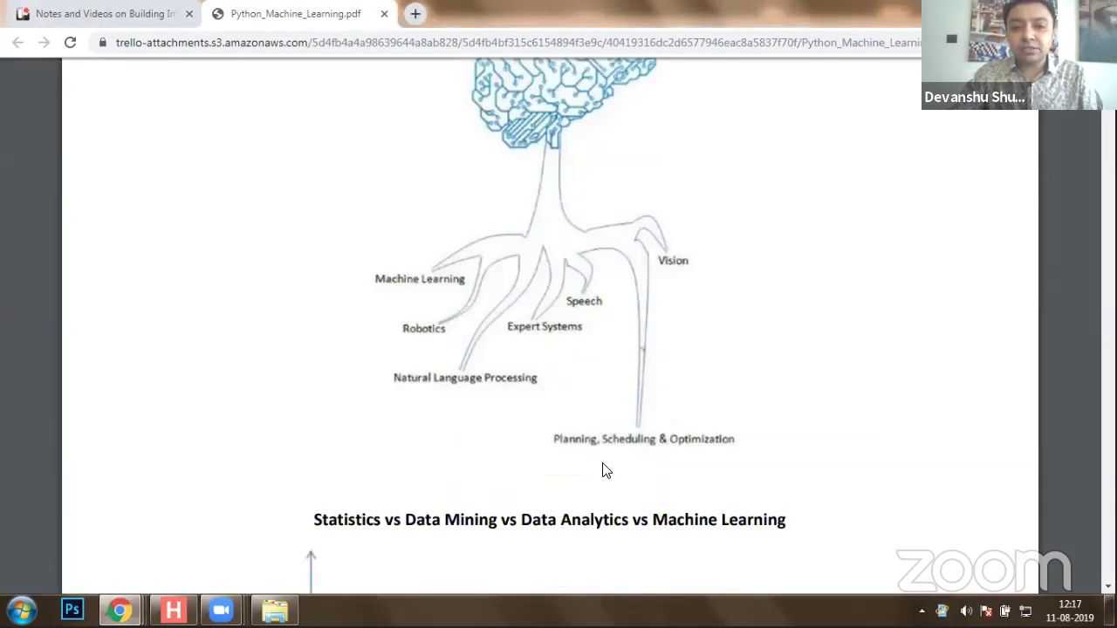
pyautogui.moveTo(543, 421)
pyautogui.mouseDown()
pyautogui.moveTo(603, 461)
pyautogui.moveTo(768, 466)
pyautogui.moveTo(750, 461)
pyautogui.mouseUp()
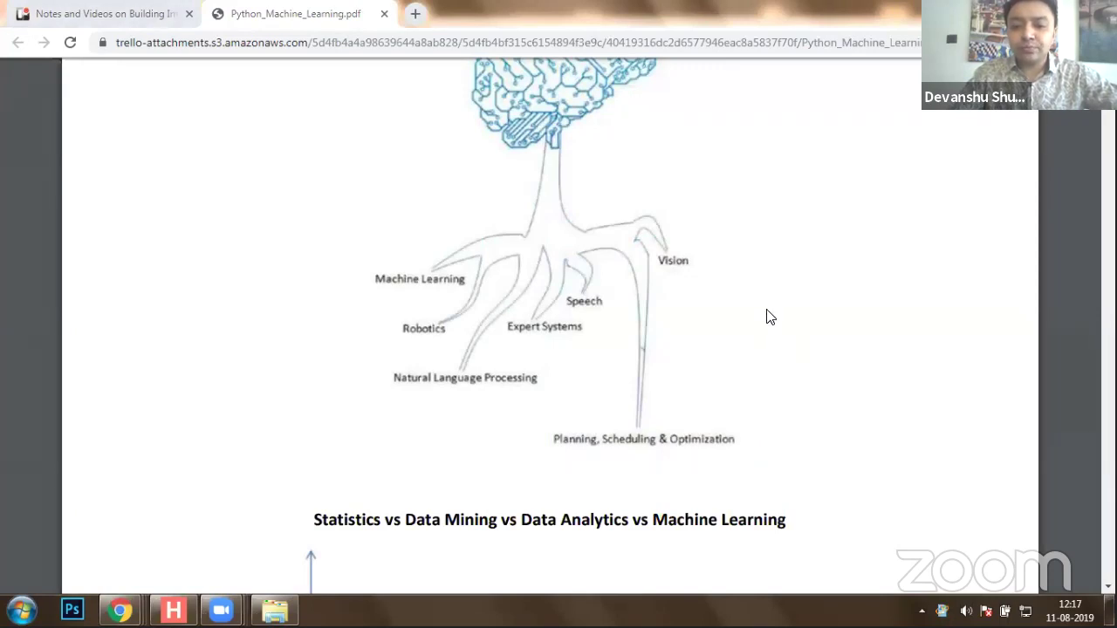
# - Scroll down to the analytics chart, enlarge it, and box the Sophistication axis label
pyautogui.scroll(-3, 770, 317)
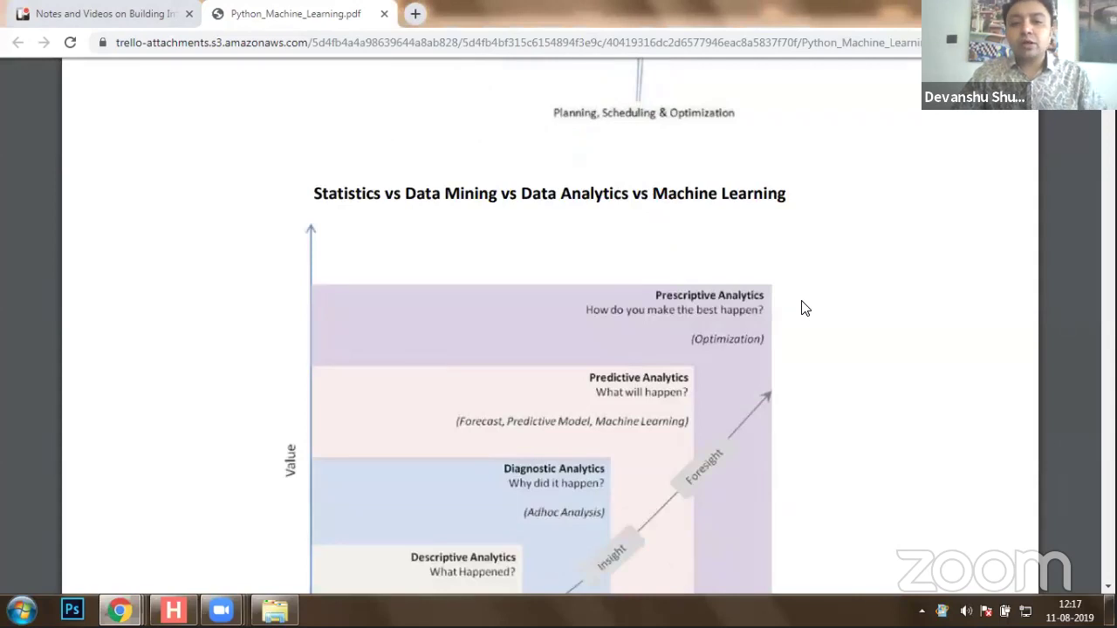
pyautogui.scroll(-1, 794, 303)
pyautogui.scroll(-1, 816, 336)
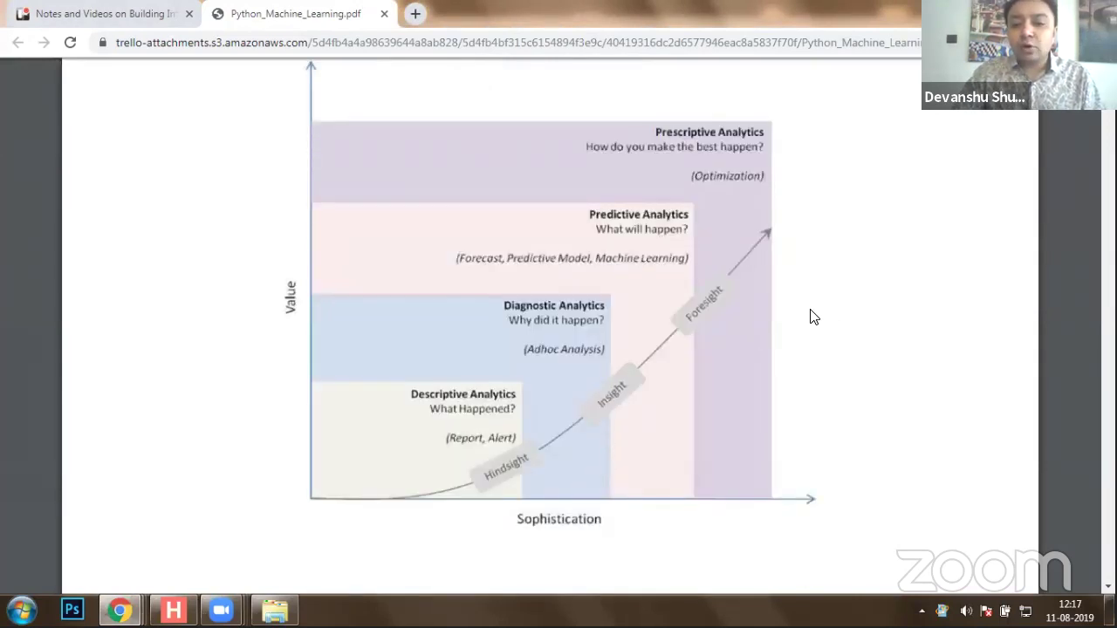
pyautogui.hotkey('ctrl', '+')
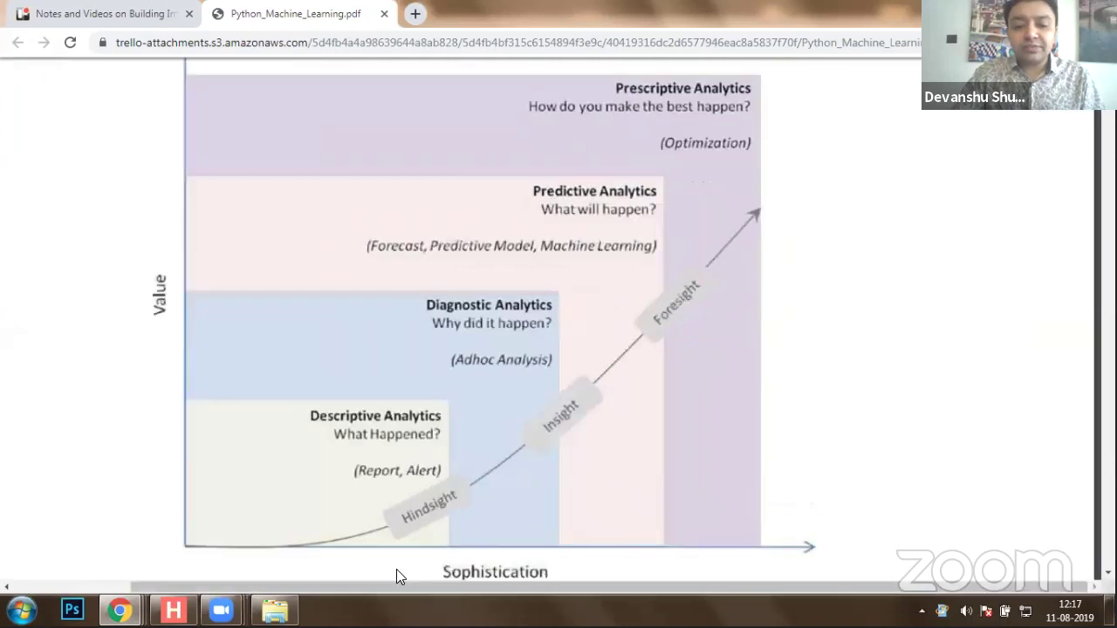
pyautogui.hscroll(-3, 397, 576)
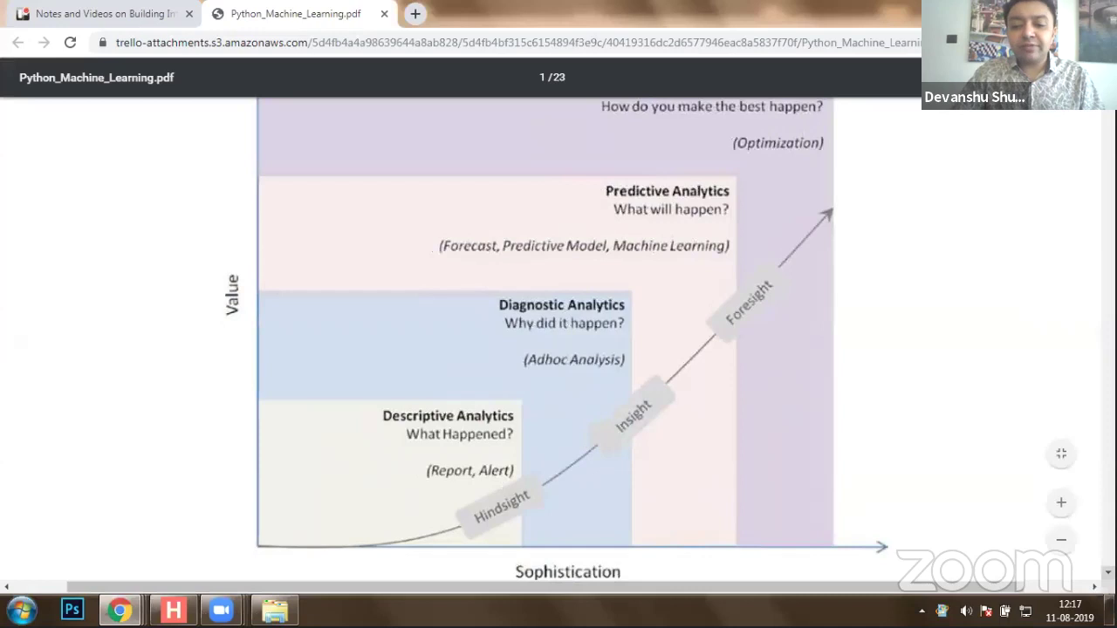
pyautogui.scroll(-1, 815, 349)
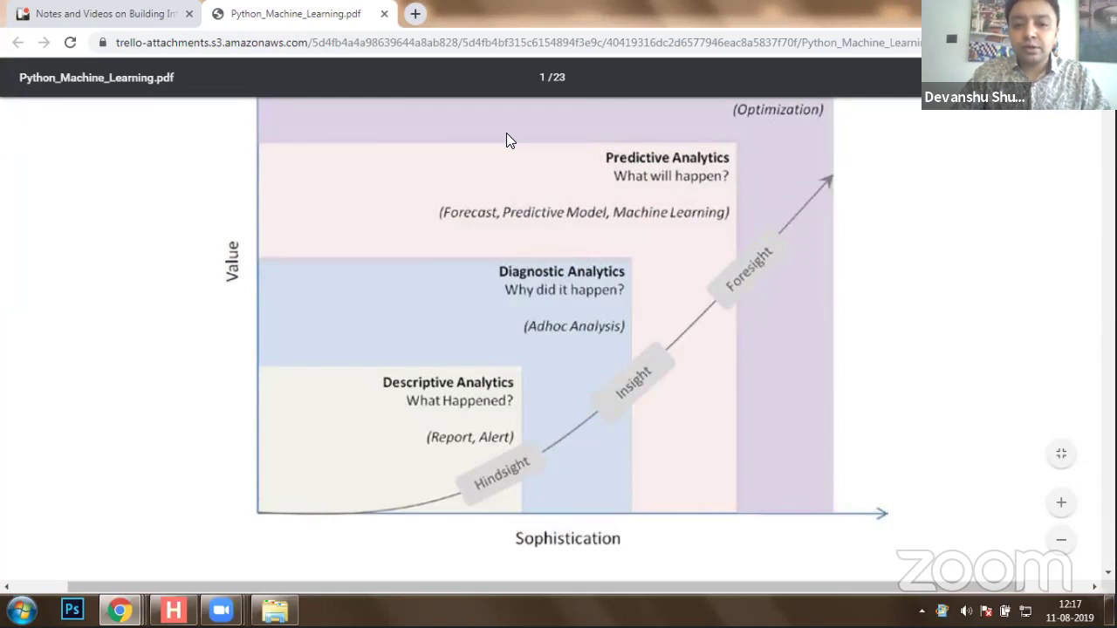
pyautogui.moveTo(501, 524)
pyautogui.mouseDown()
pyautogui.moveTo(573, 559)
pyautogui.moveTo(628, 556)
pyautogui.mouseUp()
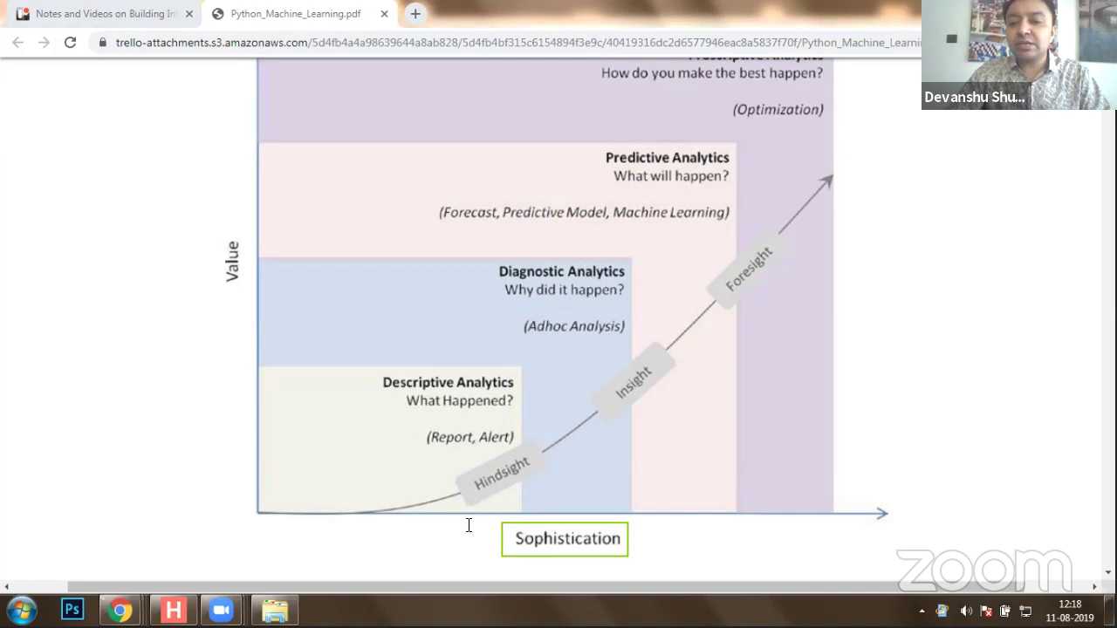
# - Write 'Deeper you go in data, more value you will be able to extract' beside Sophistication, then box the left margin
pyautogui.click(645, 539)
pyautogui.write('D')
pyautogui.write('ee')
pyautogui.write('peer')
pyautogui.press('BackSpace')
pyautogui.press('BackSpace')
pyautogui.write('r you go in data, ')
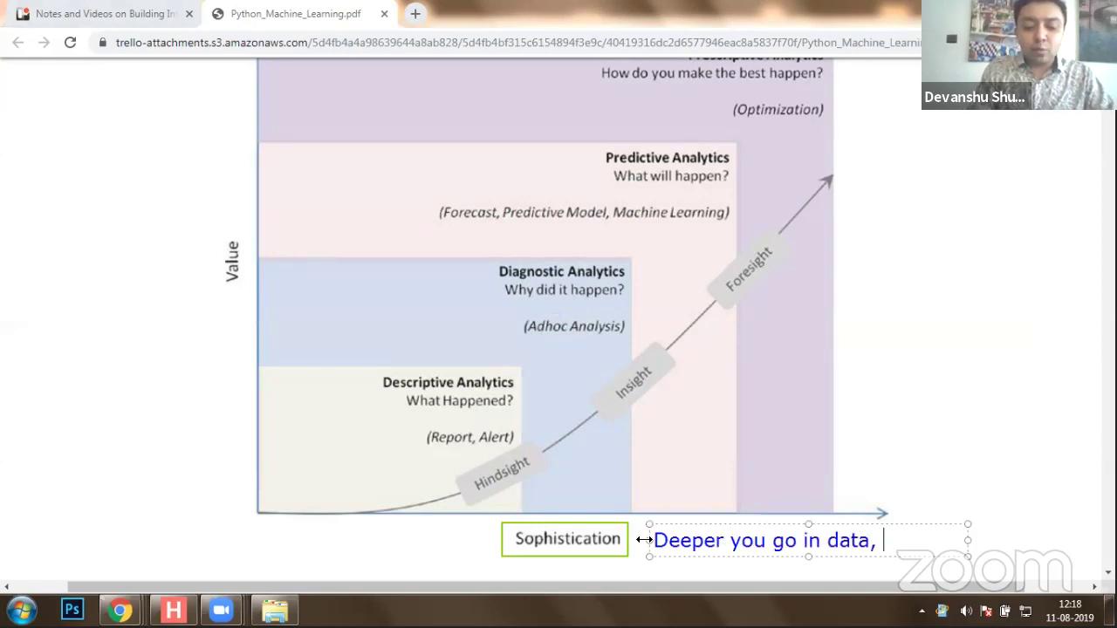
pyautogui.write('more ')
pyautogui.write('valu')
pyautogui.write('e y')
pyautogui.write('ou will ')
pyautogui.write('be ')
pyautogui.write('able to ')
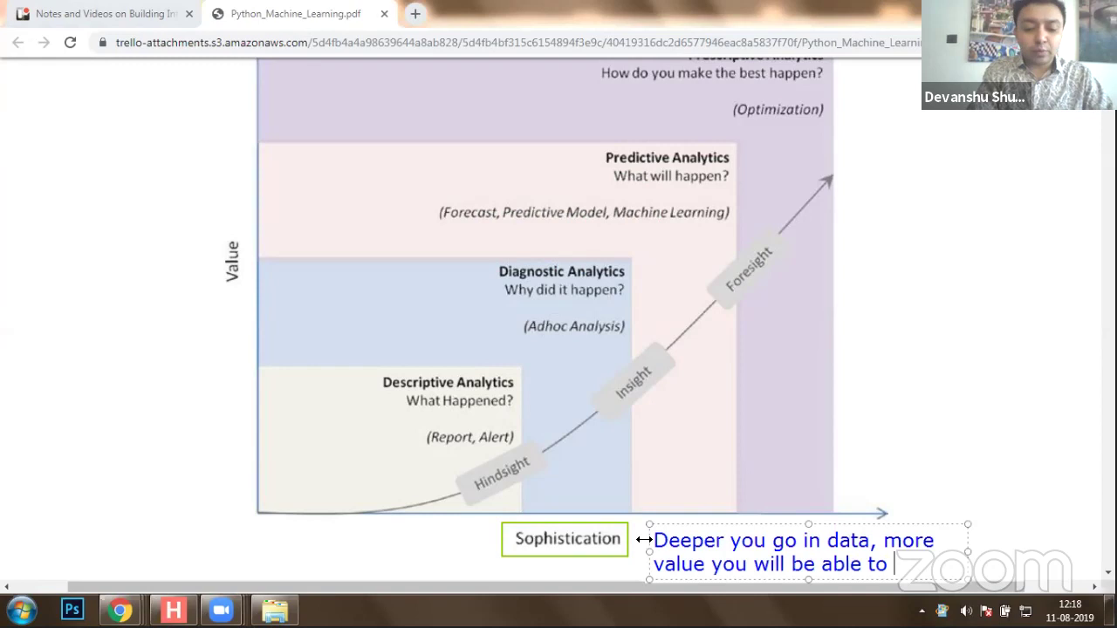
pyautogui.write('extract')
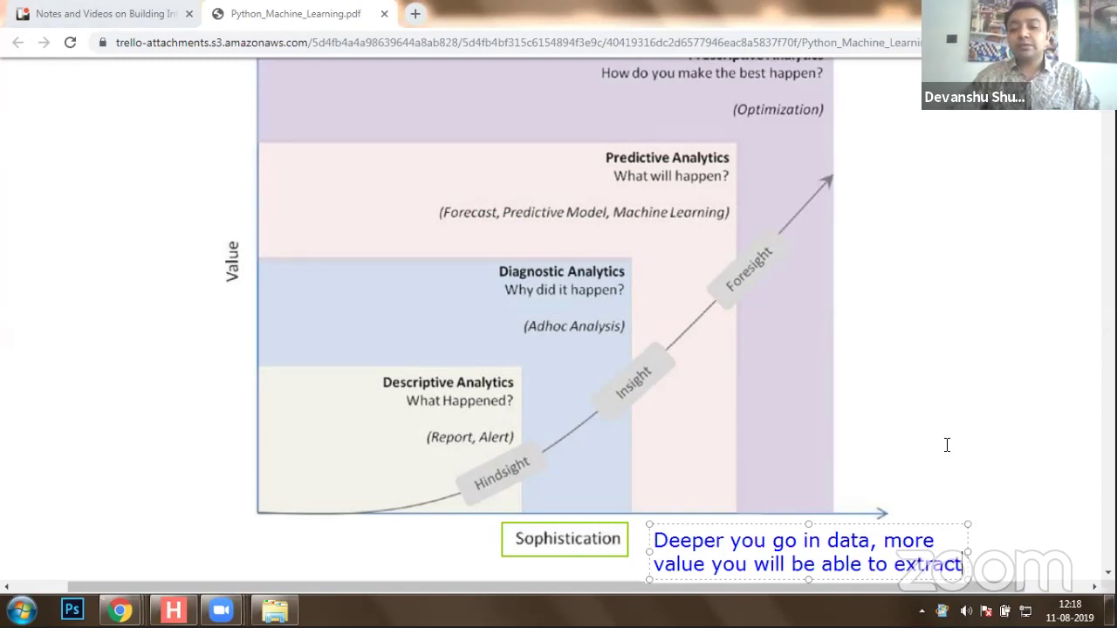
pyautogui.click(404, 299)
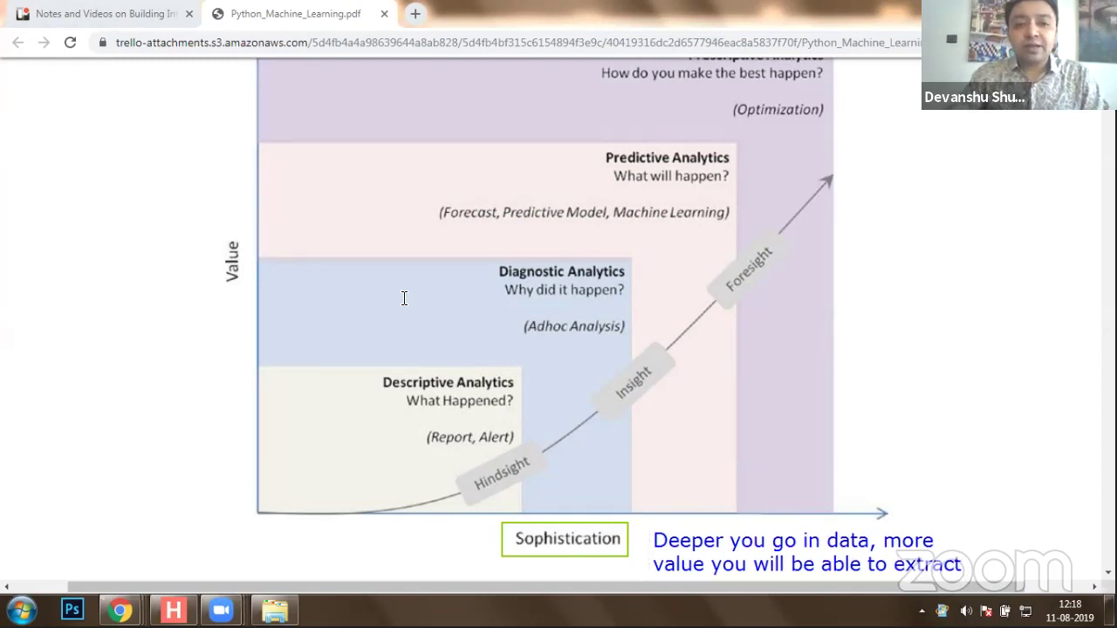
pyautogui.moveTo(107, 437)
pyautogui.mouseDown()
pyautogui.moveTo(174, 523)
pyautogui.moveTo(215, 527)
pyautogui.moveTo(223, 512)
pyautogui.mouseUp()
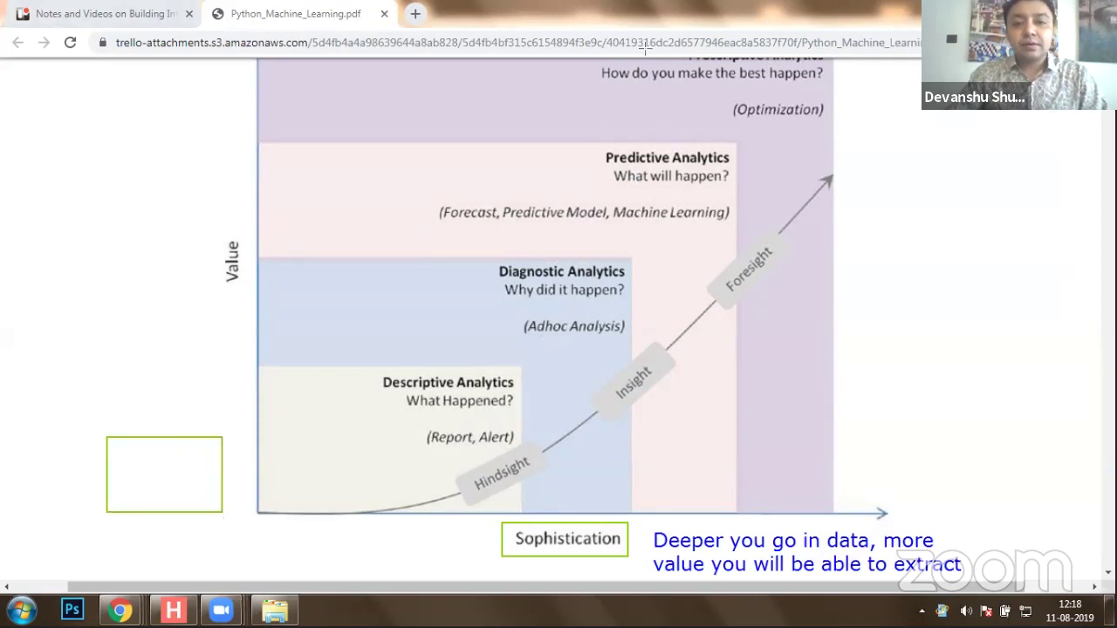
# - Label the new left box 'Data'
pyautogui.click(131, 479)
pyautogui.write('Data')
pyautogui.click(225, 395)
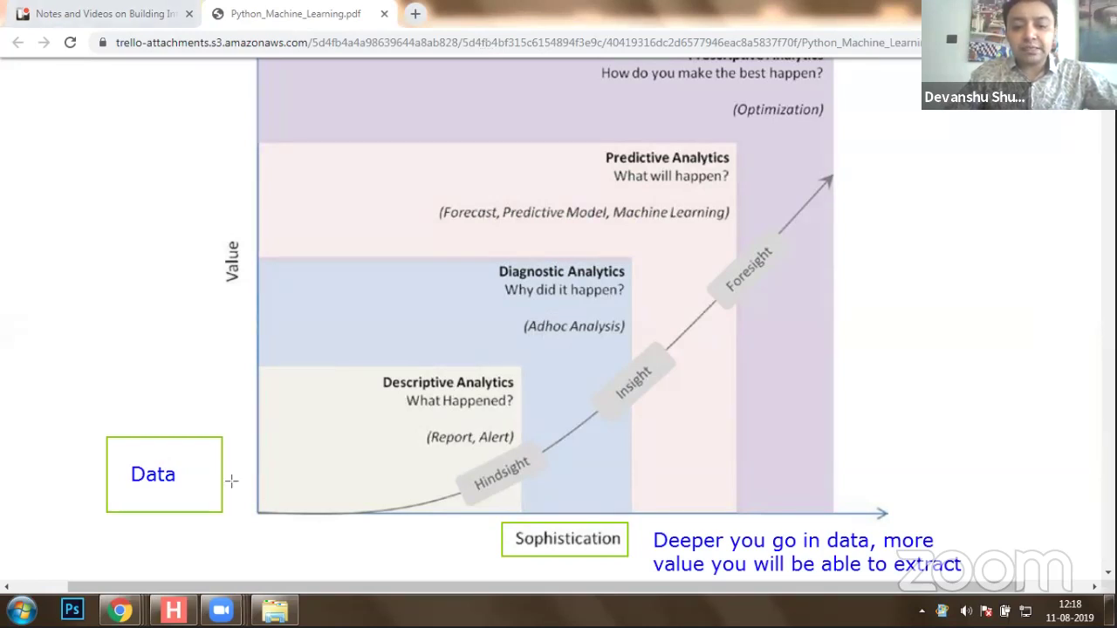
# - Draw an arrow from the Data box to What Happened? captioned 'Statistics'
pyautogui.moveTo(228, 480)
pyautogui.mouseDown()
pyautogui.moveTo(350, 441)
pyautogui.moveTo(337, 448)
pyautogui.mouseUp()
pyautogui.moveTo(398, 411); pyautogui.dragTo(398, 411)
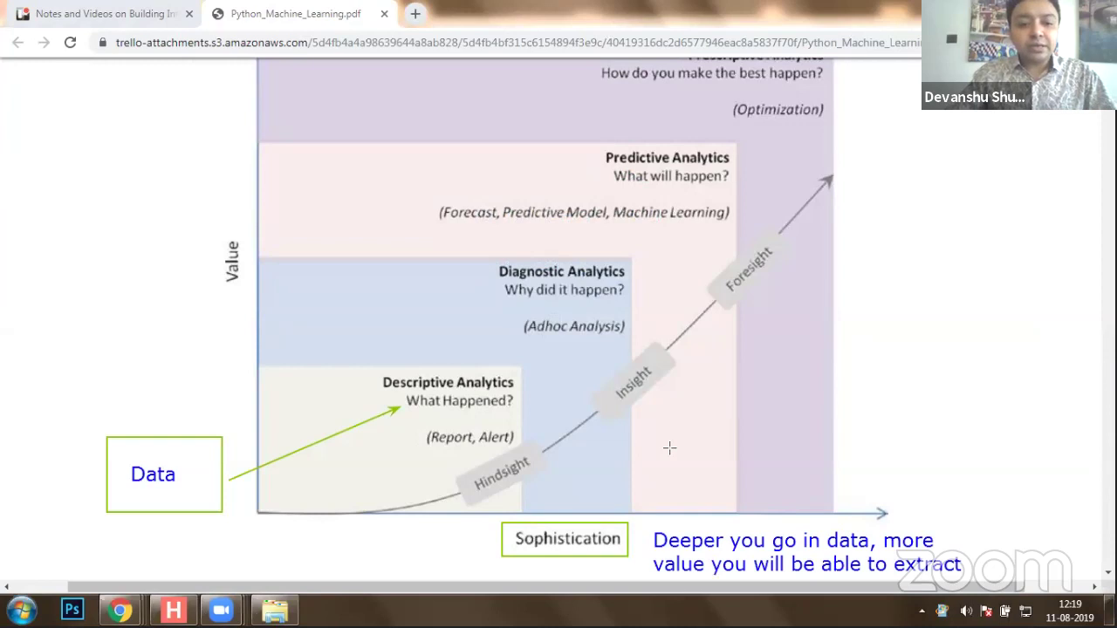
pyautogui.click(270, 417)
pyautogui.write('Statistics')
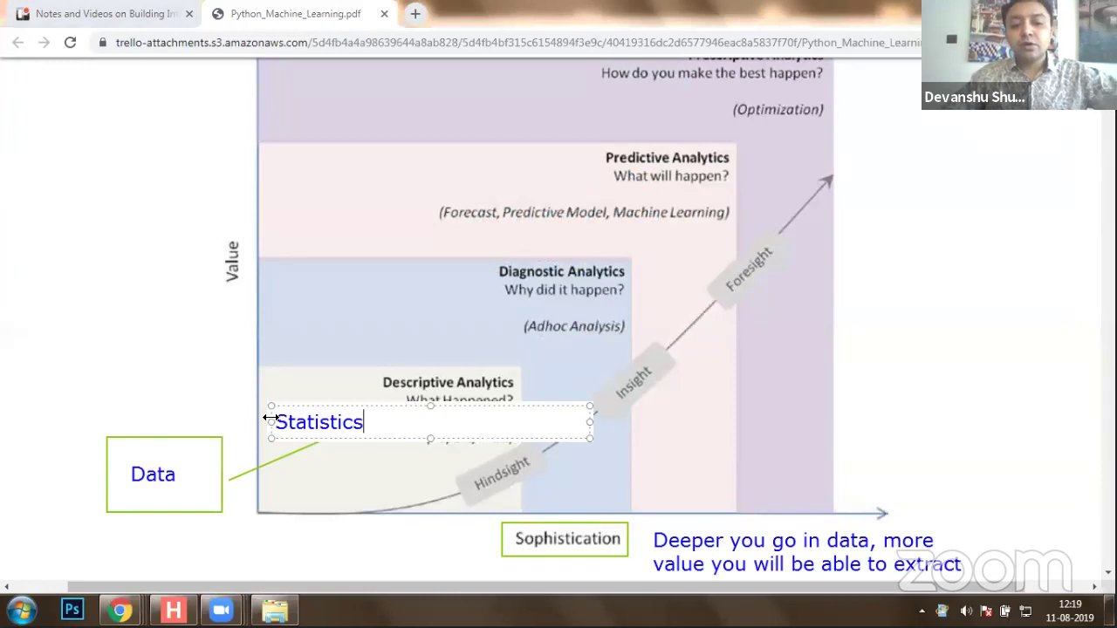
pyautogui.click(624, 424)
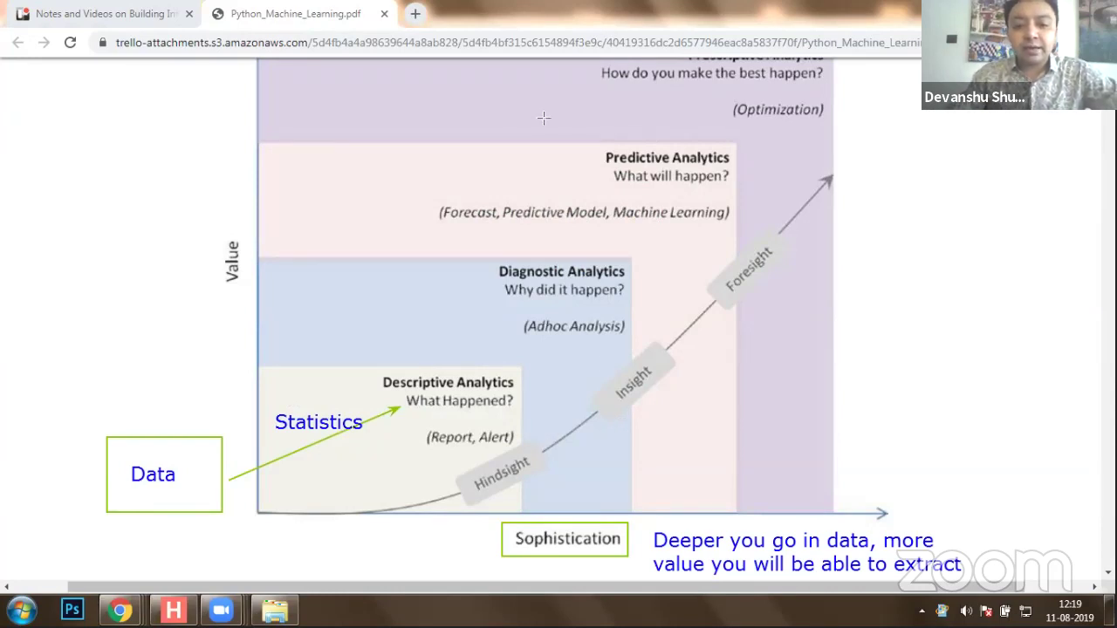
# - Box (Report, Alert) and the Descriptive Analytics heading, and underline What Happened?
pyautogui.moveTo(420, 425)
pyautogui.mouseDown()
pyautogui.moveTo(456, 449)
pyautogui.moveTo(519, 449)
pyautogui.mouseUp()
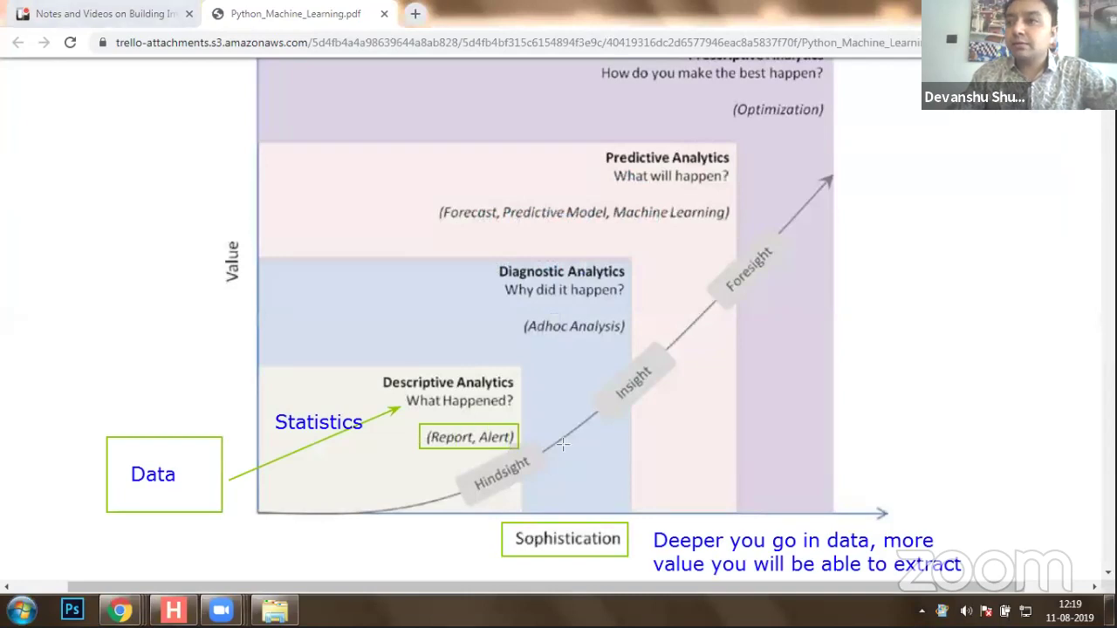
pyautogui.moveTo(377, 368); pyautogui.dragTo(517, 393)
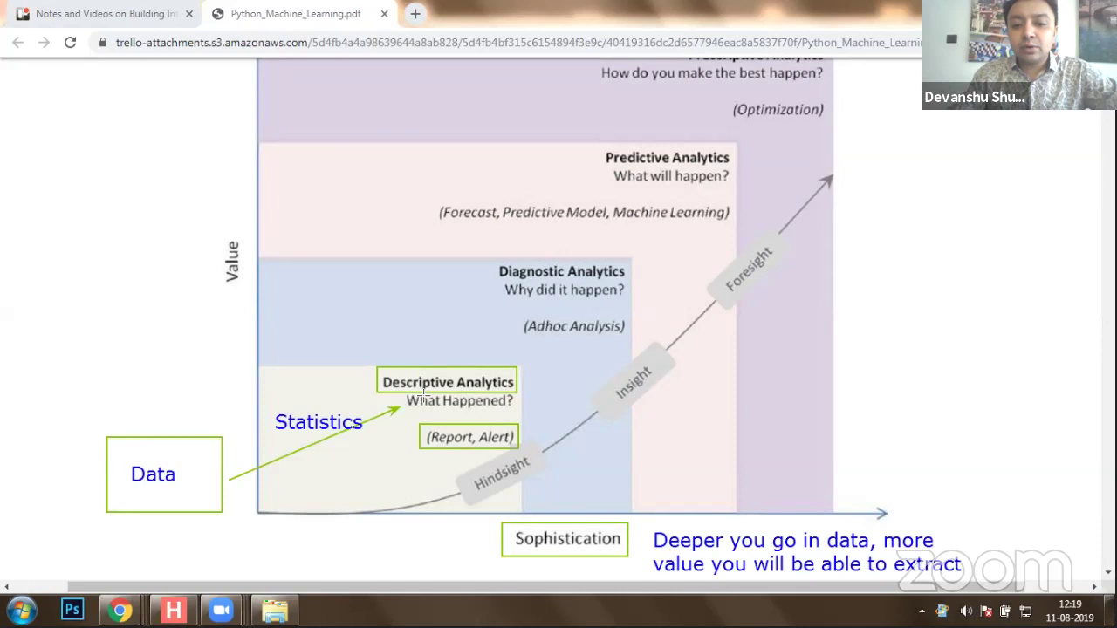
pyautogui.moveTo(409, 411); pyautogui.dragTo(506, 411)
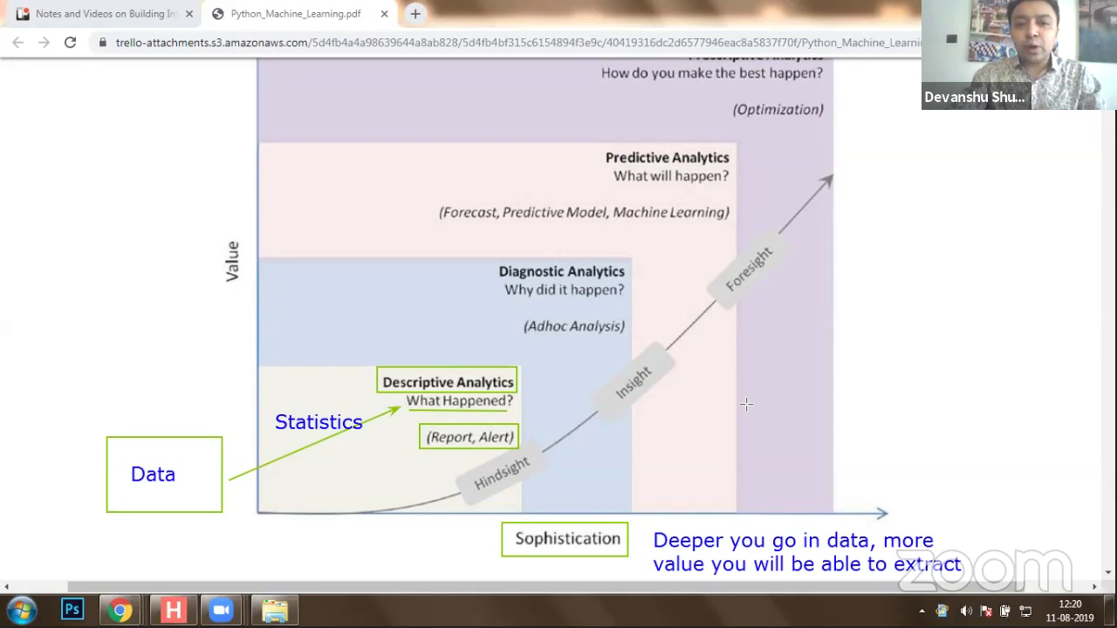
# - Draw an arrow up to Diagnostic Analytics and box that heading
pyautogui.moveTo(451, 363); pyautogui.dragTo(478, 334)
pyautogui.moveTo(518, 297); pyautogui.dragTo(521, 302)
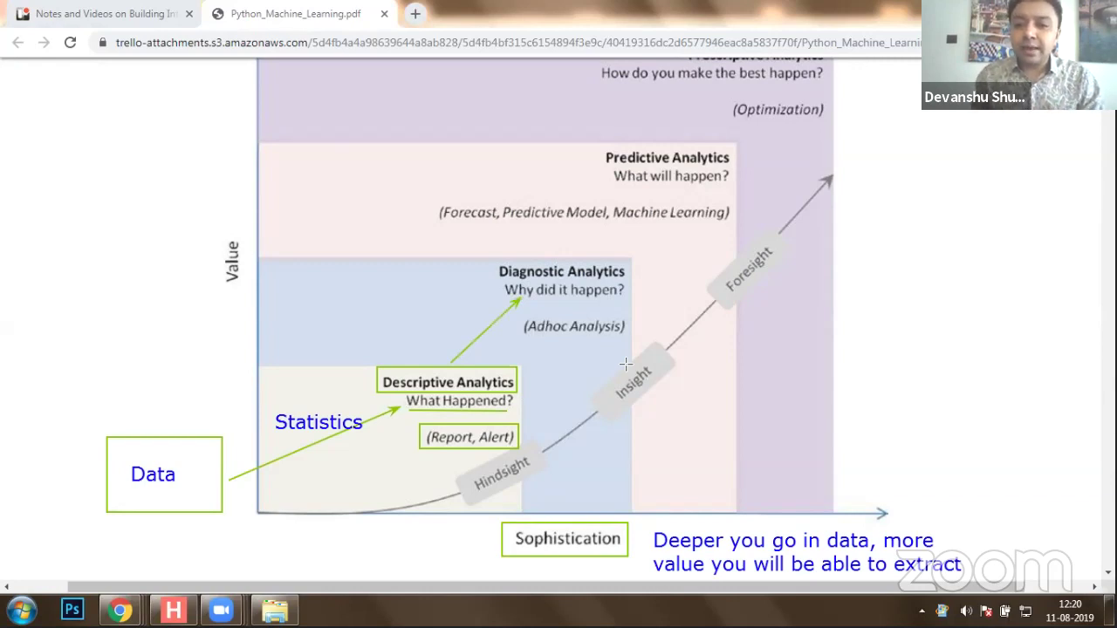
pyautogui.click(493, 260)
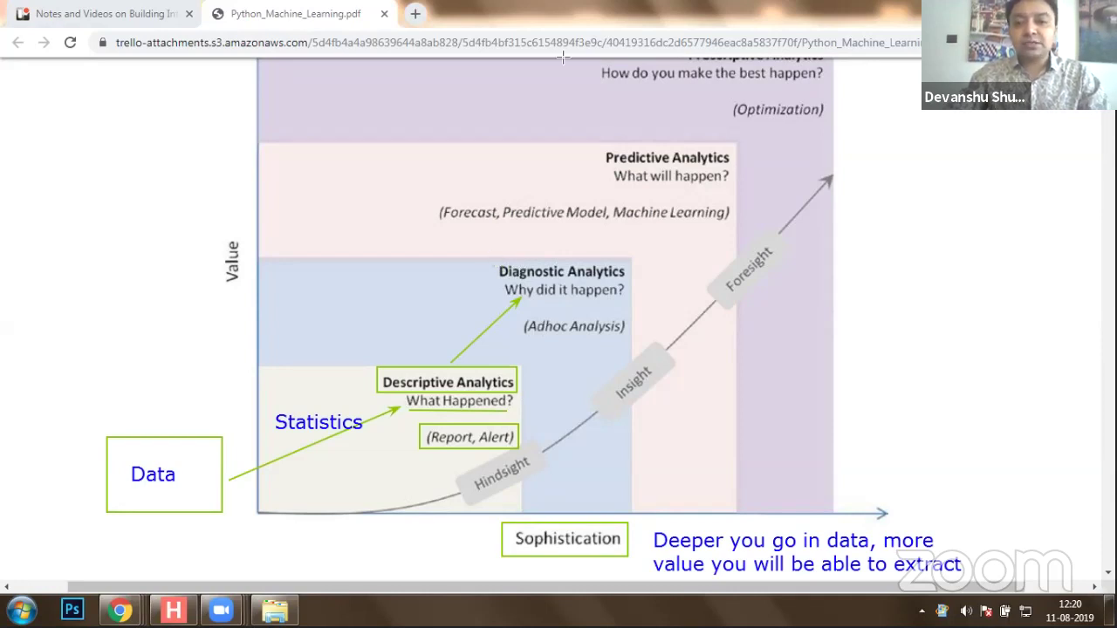
pyautogui.moveTo(494, 260); pyautogui.dragTo(627, 279)
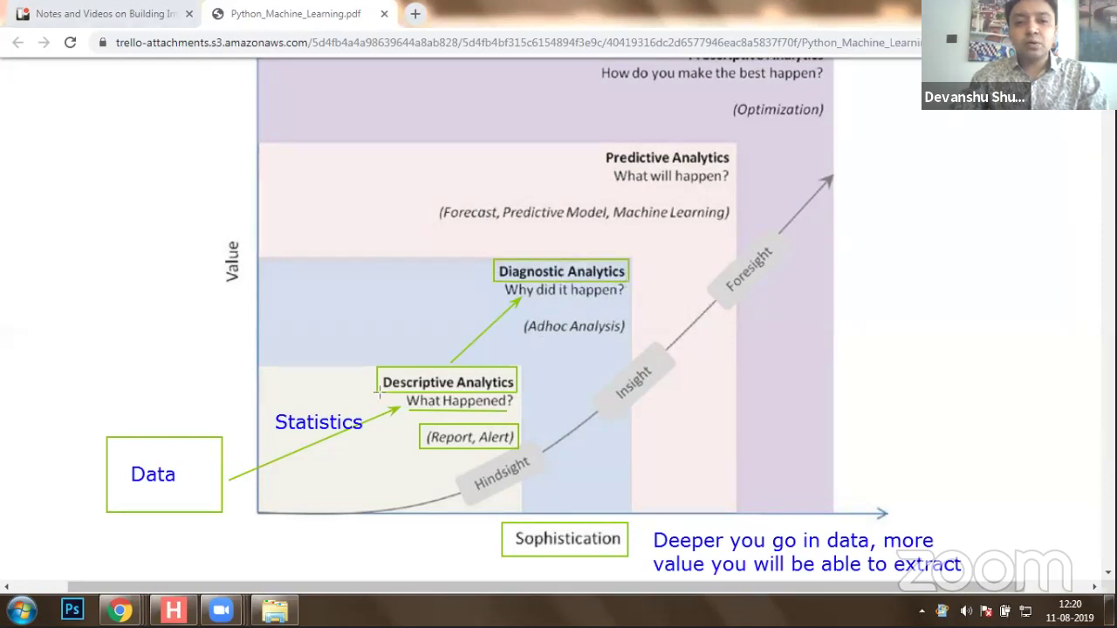
# - Label the diagnostic area 'Data Mining', arrow up to Predictive Analytics, and box its Forecast phrase
pyautogui.click(278, 302)
pyautogui.write('Data Mining')
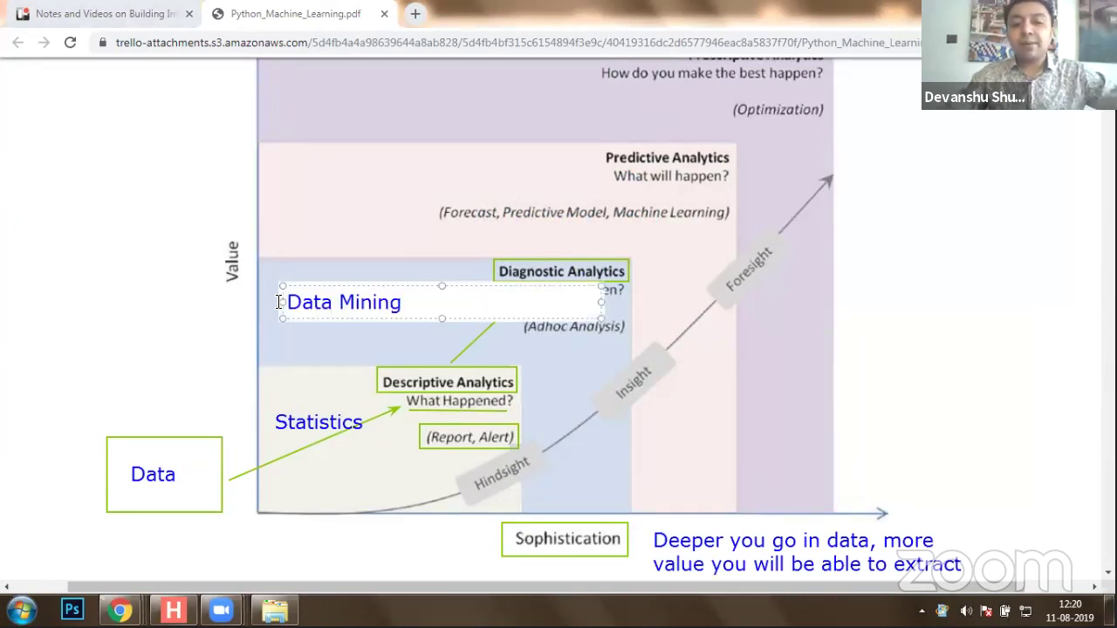
pyautogui.click(792, 299)
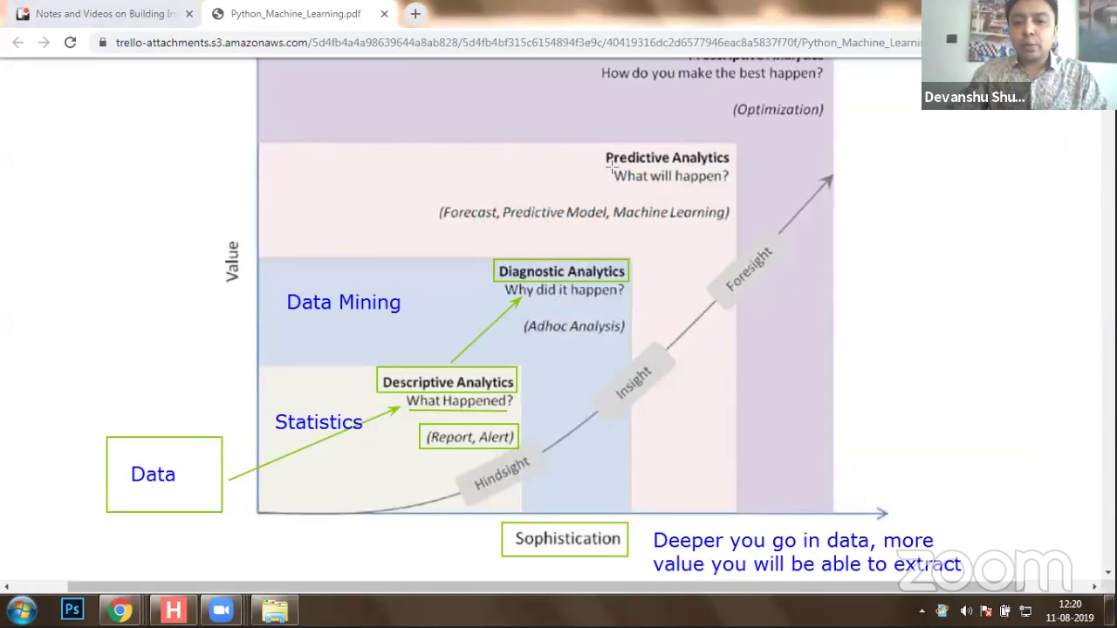
pyautogui.moveTo(579, 255); pyautogui.dragTo(635, 194)
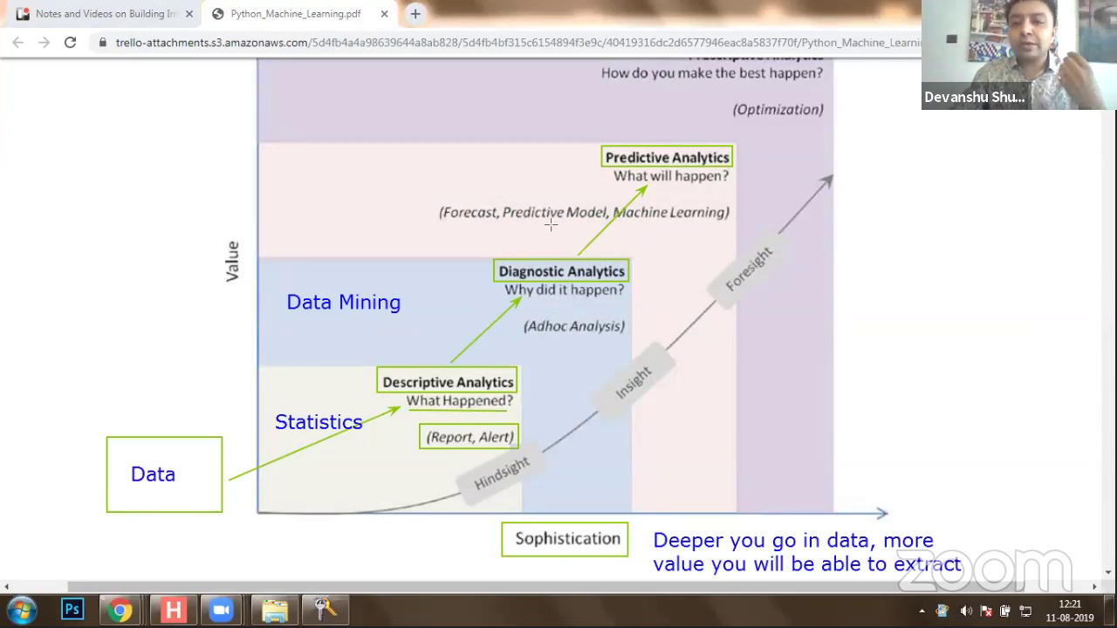
pyautogui.moveTo(430, 199)
pyautogui.mouseDown()
pyautogui.moveTo(486, 228)
pyautogui.moveTo(735, 225)
pyautogui.mouseUp()
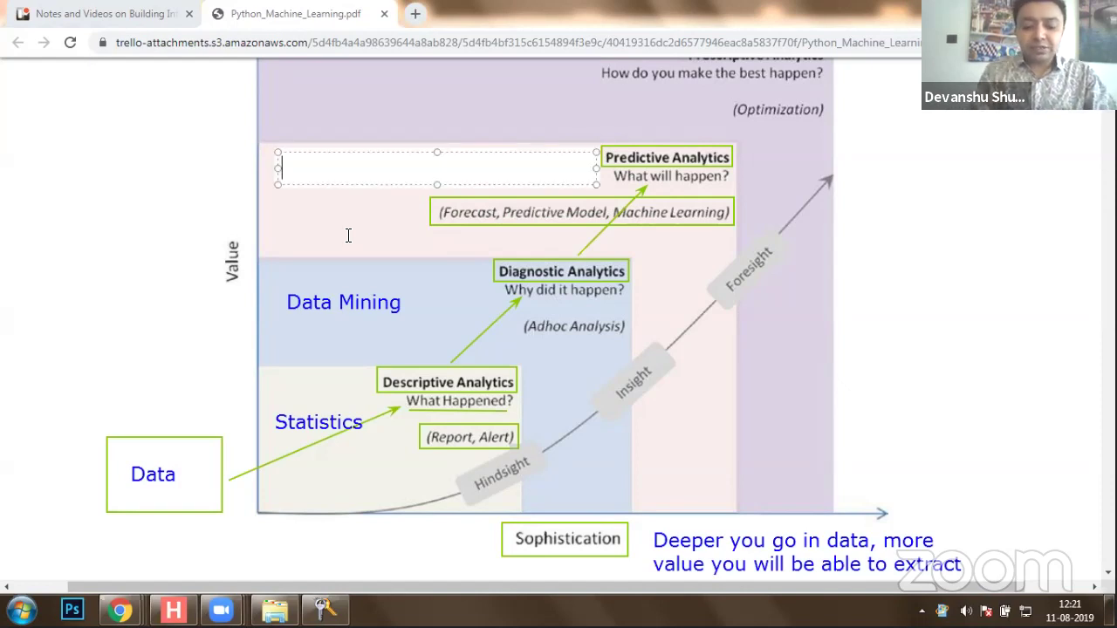
# - Add the two-line predictive note and box 'How do you make the best happen?'
pyautogui.write('Implementation of e')
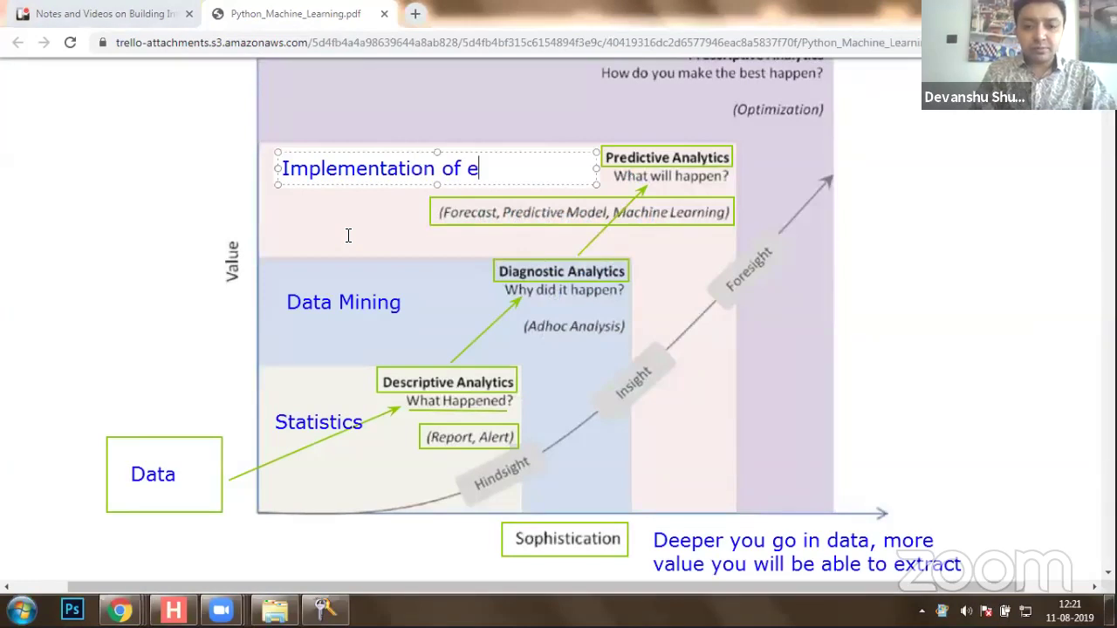
pyautogui.write('quation to calculate ')
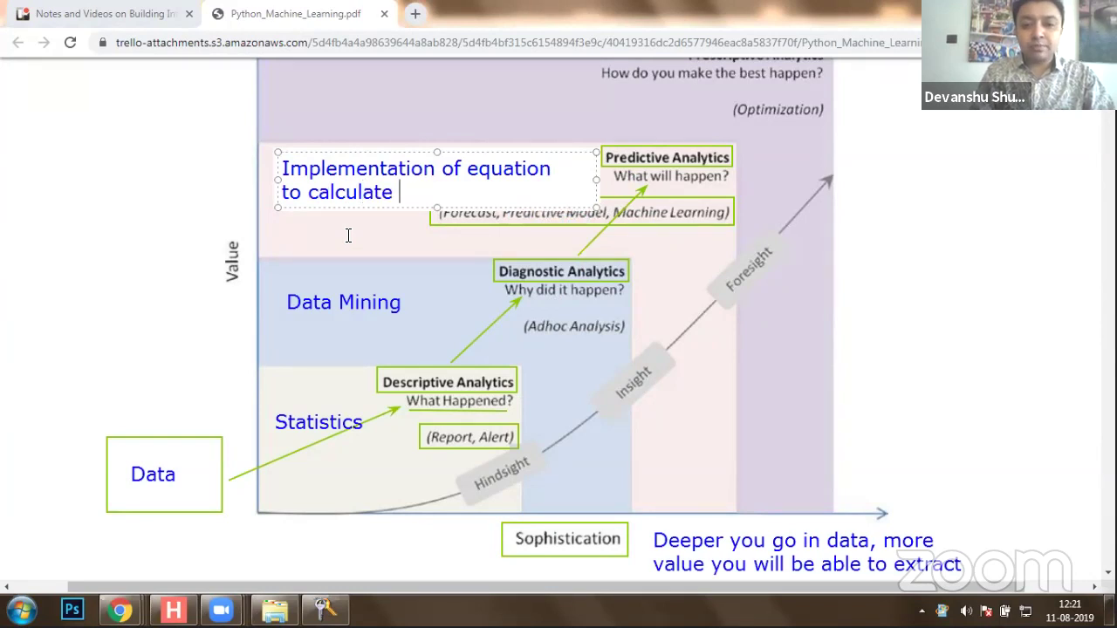
pyautogui.write('outcome with')
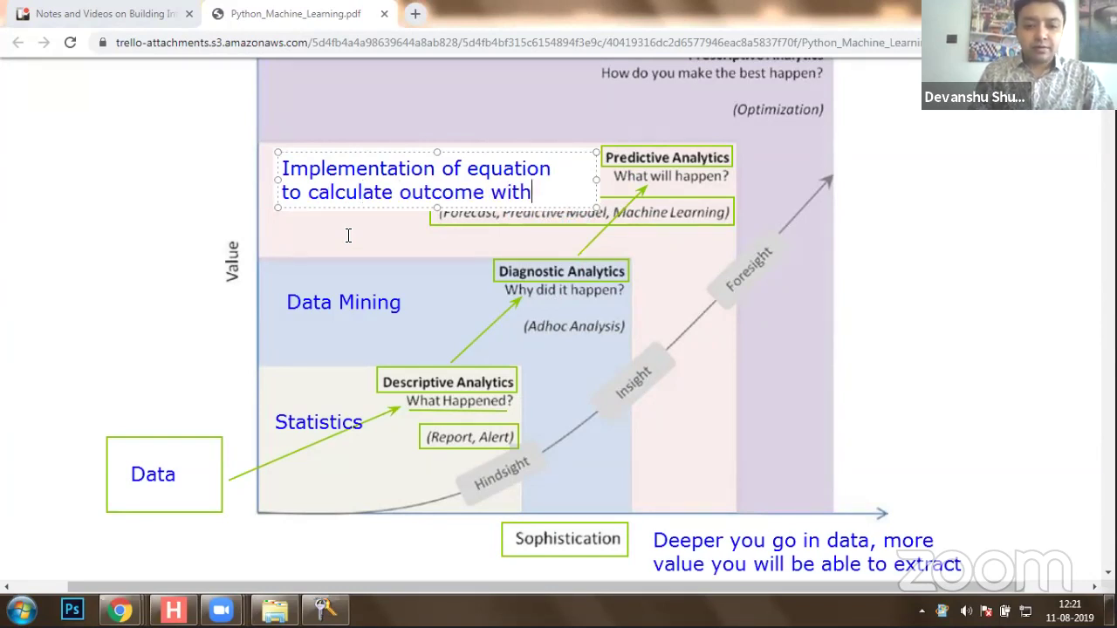
pyautogui.press('Return')
pyautogui.write('hig')
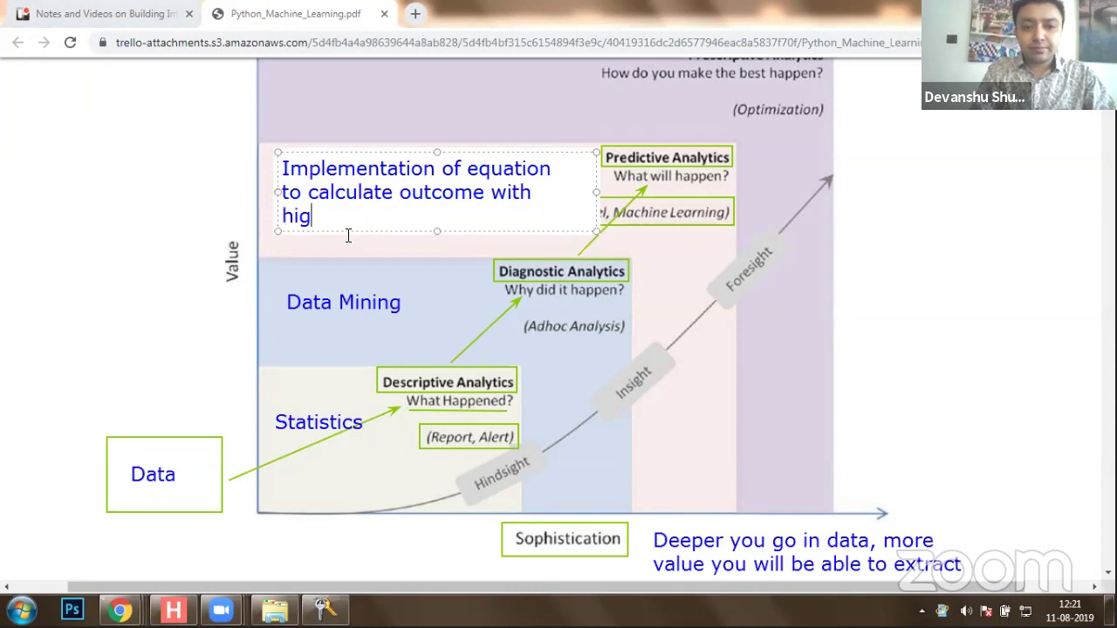
pyautogui.write('h accuracy')
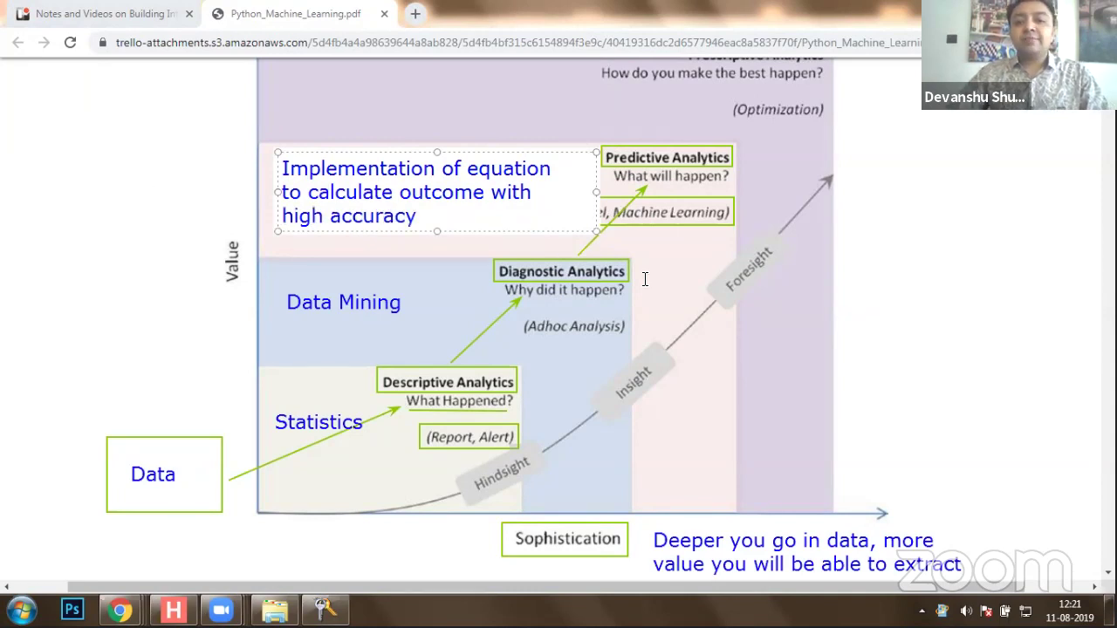
pyautogui.click(646, 277)
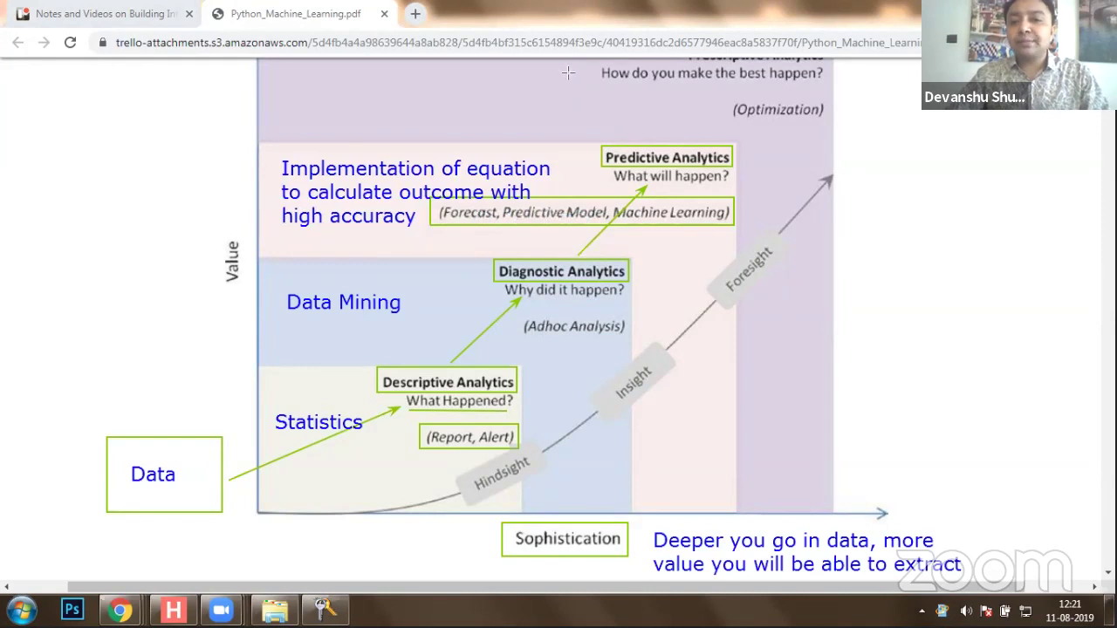
pyautogui.moveTo(596, 62)
pyautogui.mouseDown()
pyautogui.moveTo(660, 96)
pyautogui.moveTo(855, 96)
pyautogui.moveTo(827, 86)
pyautogui.mouseUp()
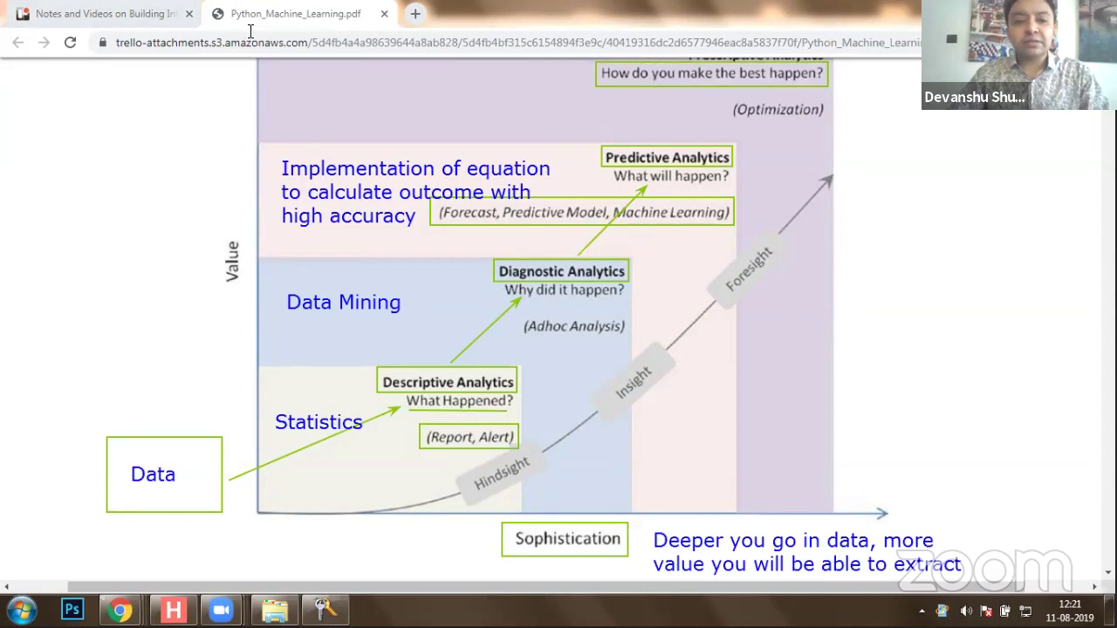
# - Type and correct the note 'Identify the optimal equation' in the chart's top area
pyautogui.click(285, 88)
pyautogui.write('Identiyf')
pyautogui.press('BackSpace')
pyautogui.press('BackSpace')
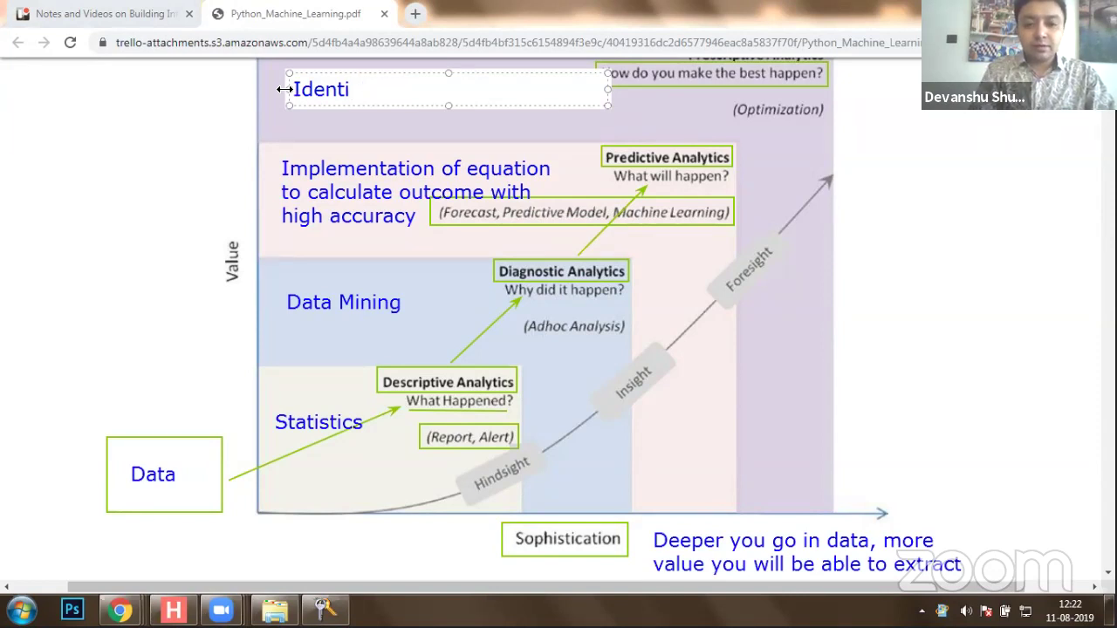
pyautogui.write('fy the optima')
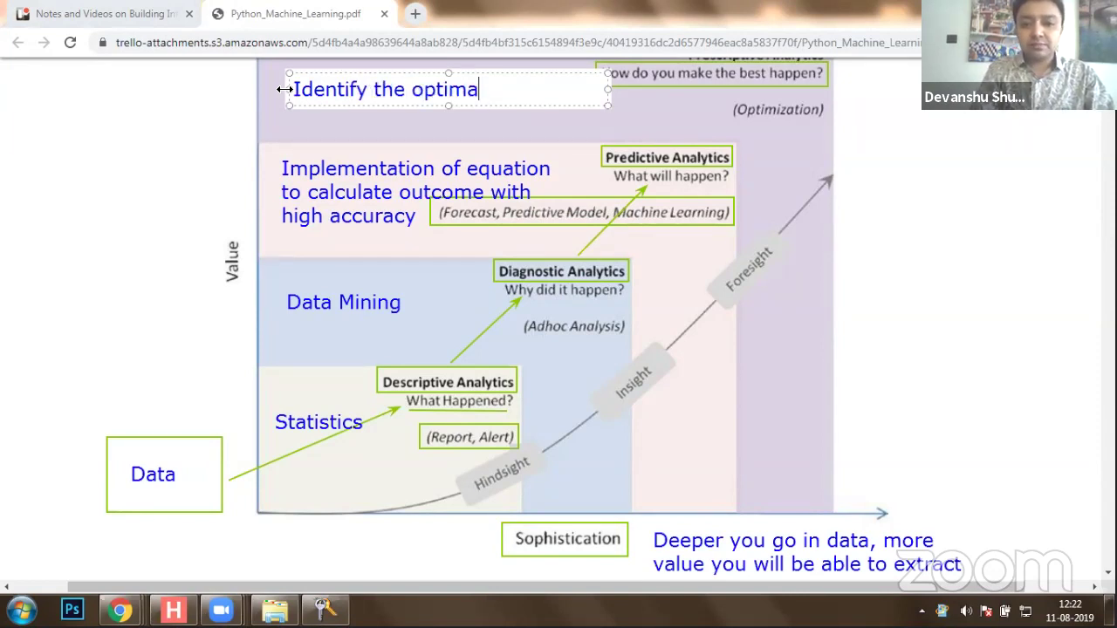
pyautogui.write('l results')
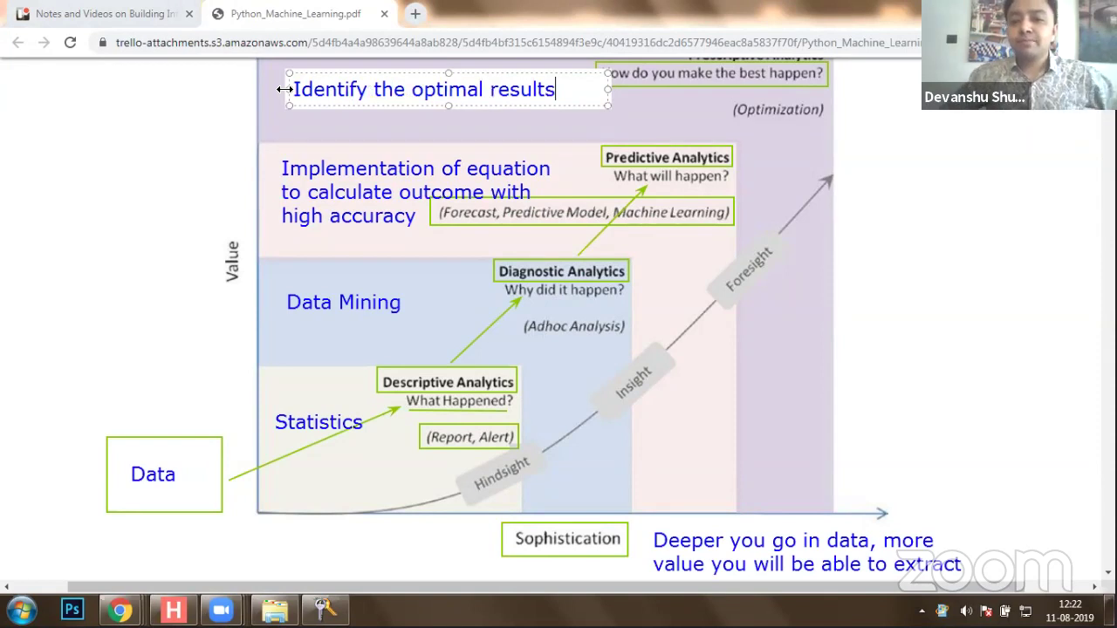
pyautogui.press('BackSpace')
pyautogui.press('BackSpace')
pyautogui.press('BackSpace')
pyautogui.press('BackSpace')
pyautogui.press('BackSpace')
pyautogui.press('BackSpace')
pyautogui.press('BackSpace')
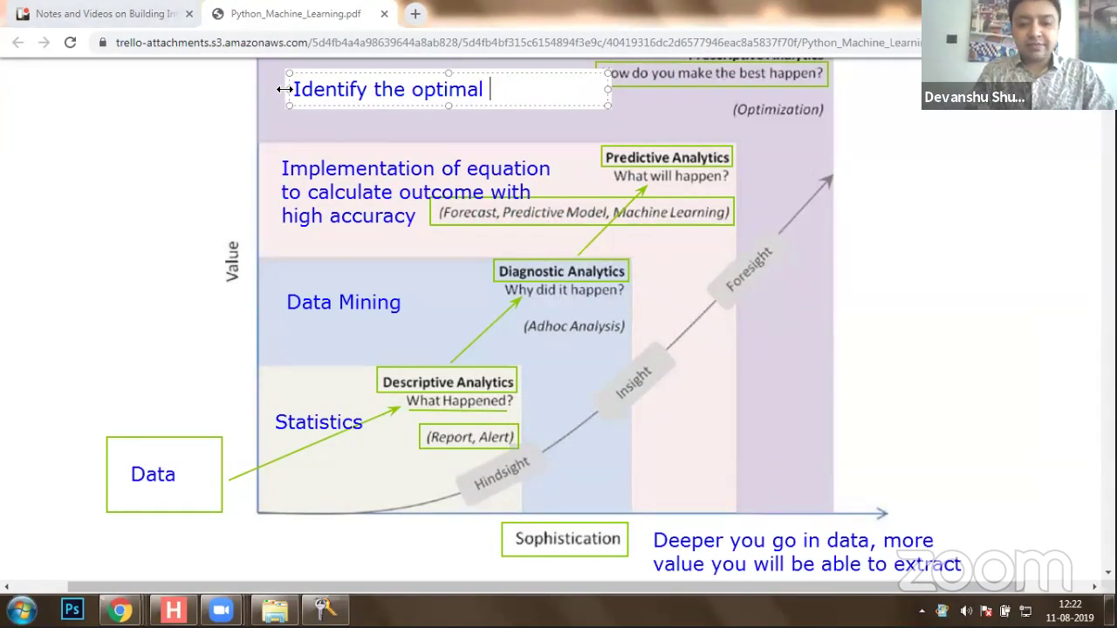
pyautogui.write('equation')
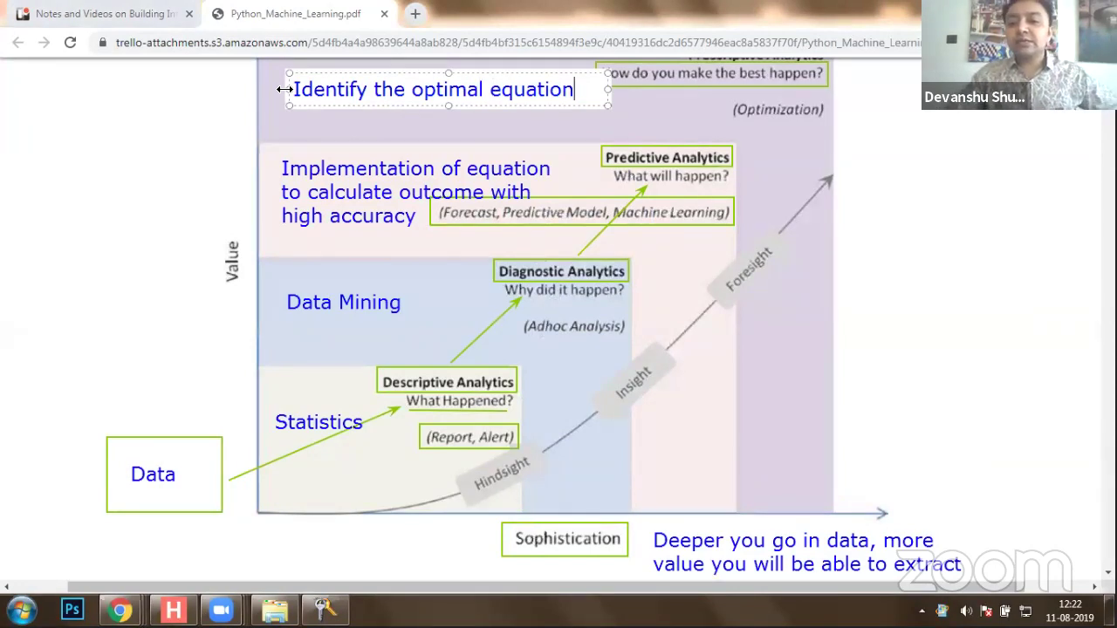
pyautogui.click(893, 286)
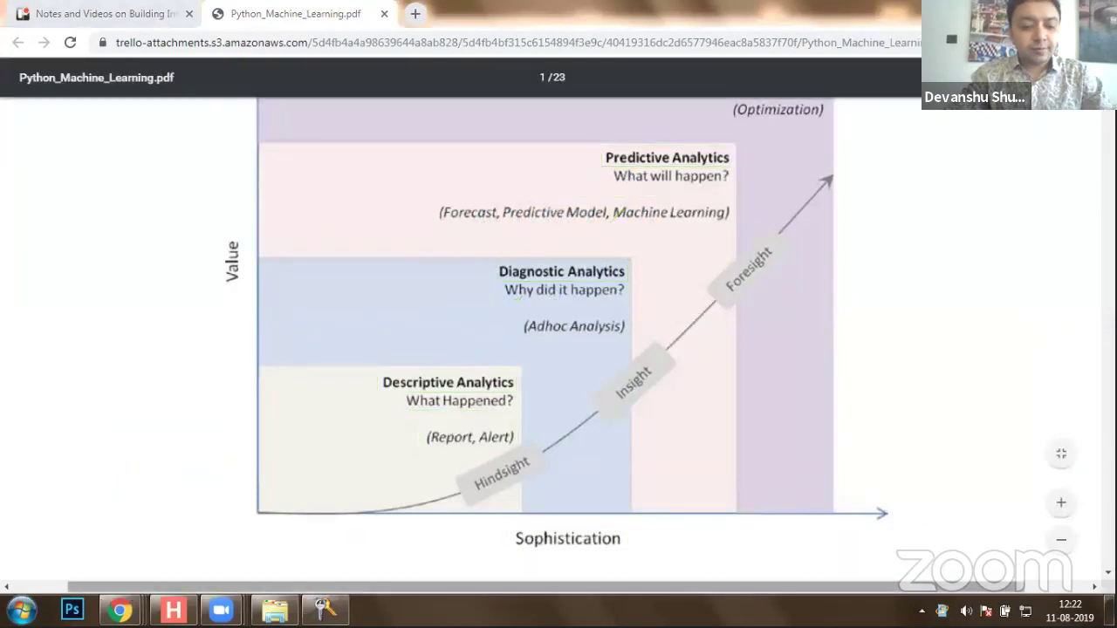
# - Attach Screenshot[1].png from the Zoom meeting folder to the Notes and Videos card
pyautogui.moveTo(121, 609)
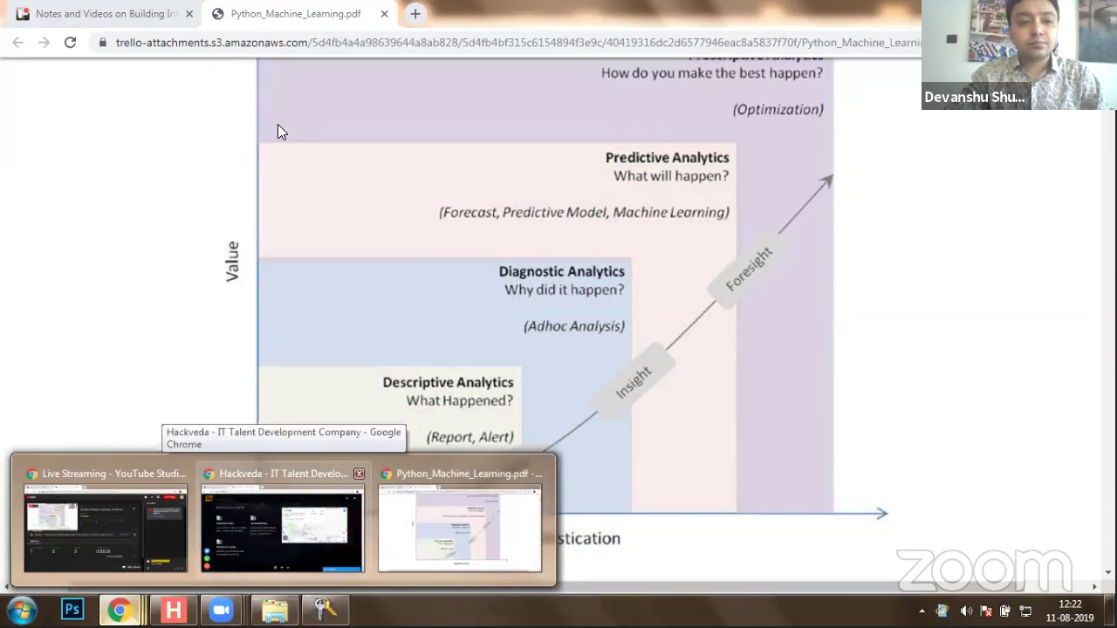
pyautogui.hotkey('ctrl', 'shift', 'Tab')
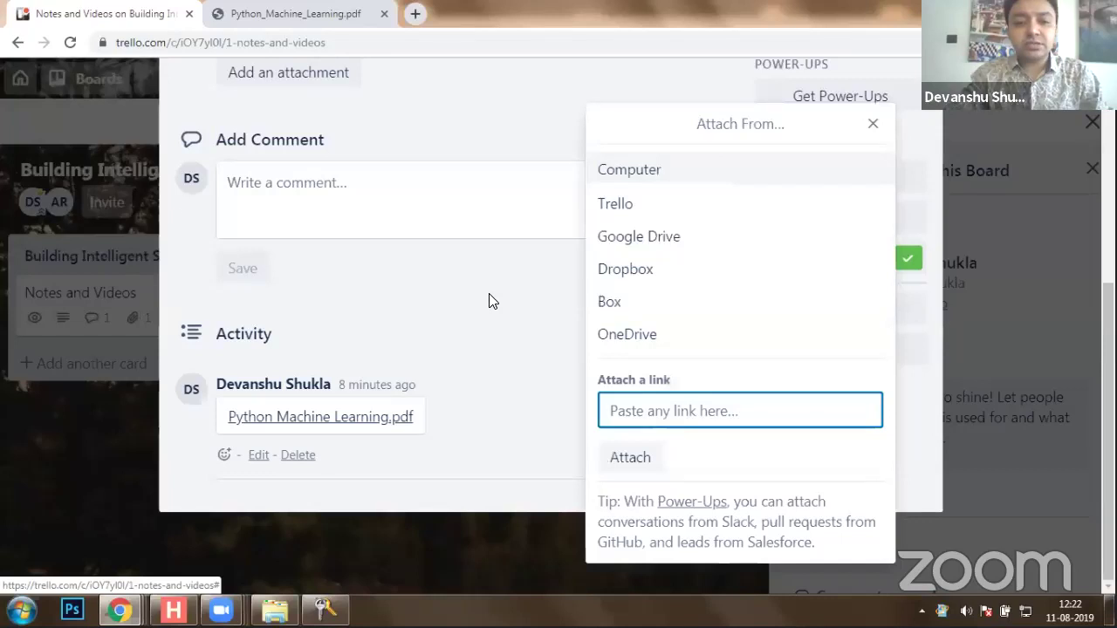
pyautogui.click(598, 167)
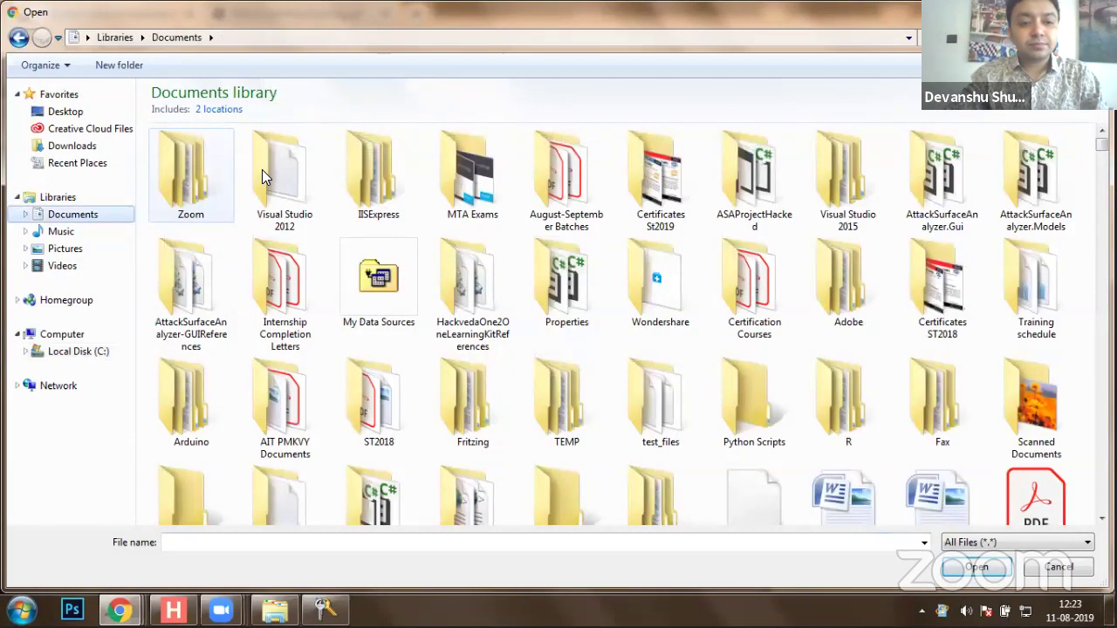
pyautogui.doubleClick(190, 210)
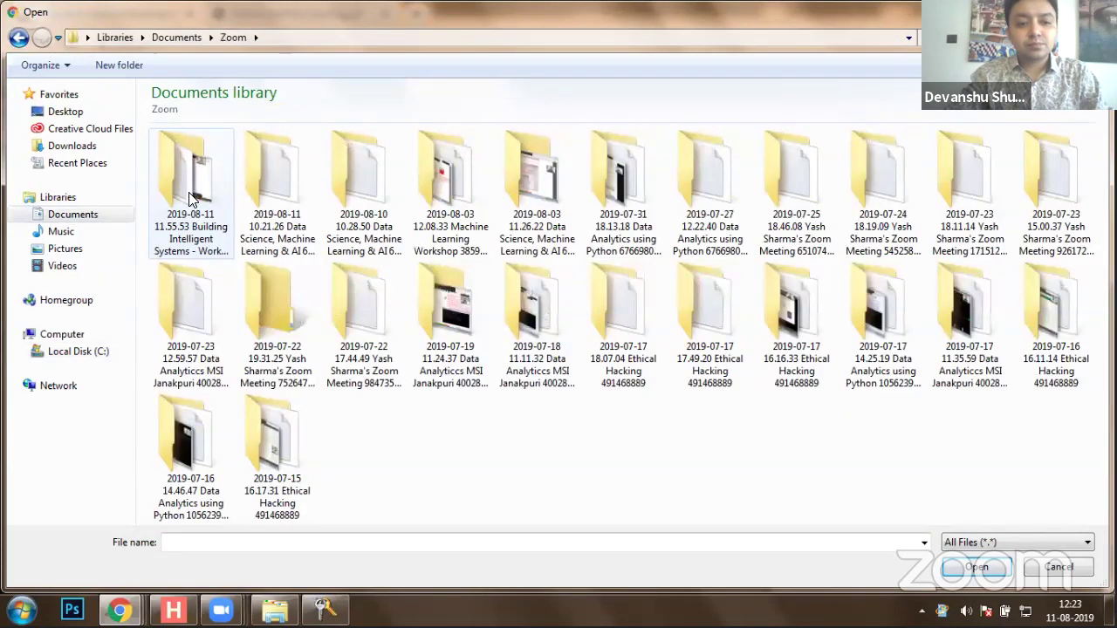
pyautogui.doubleClick(190, 174)
pyautogui.click(190, 183)
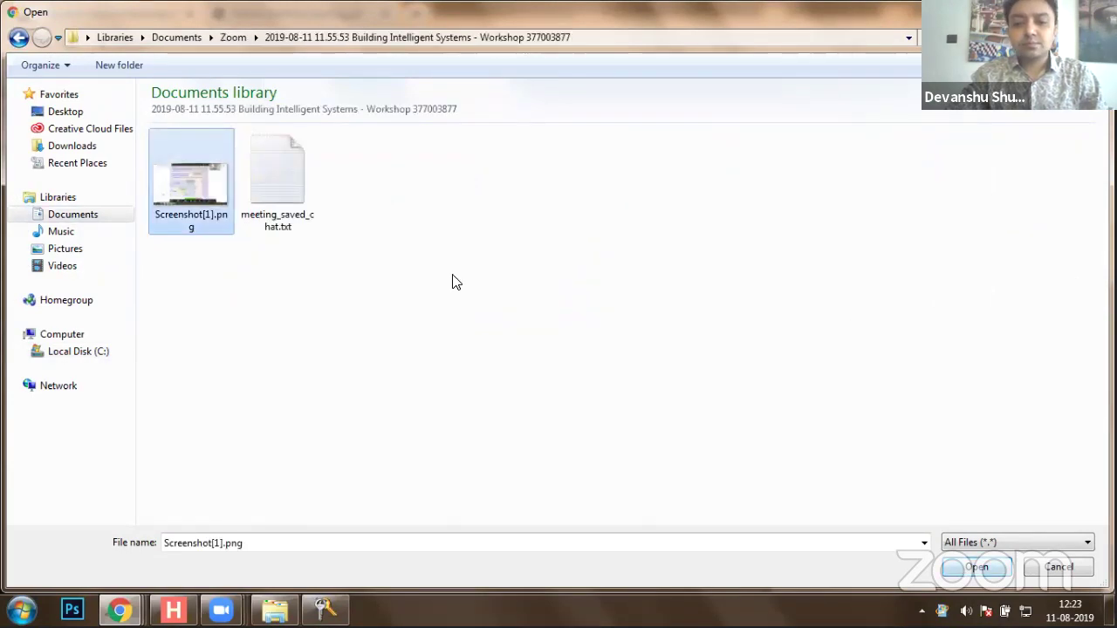
pyautogui.press('Return')
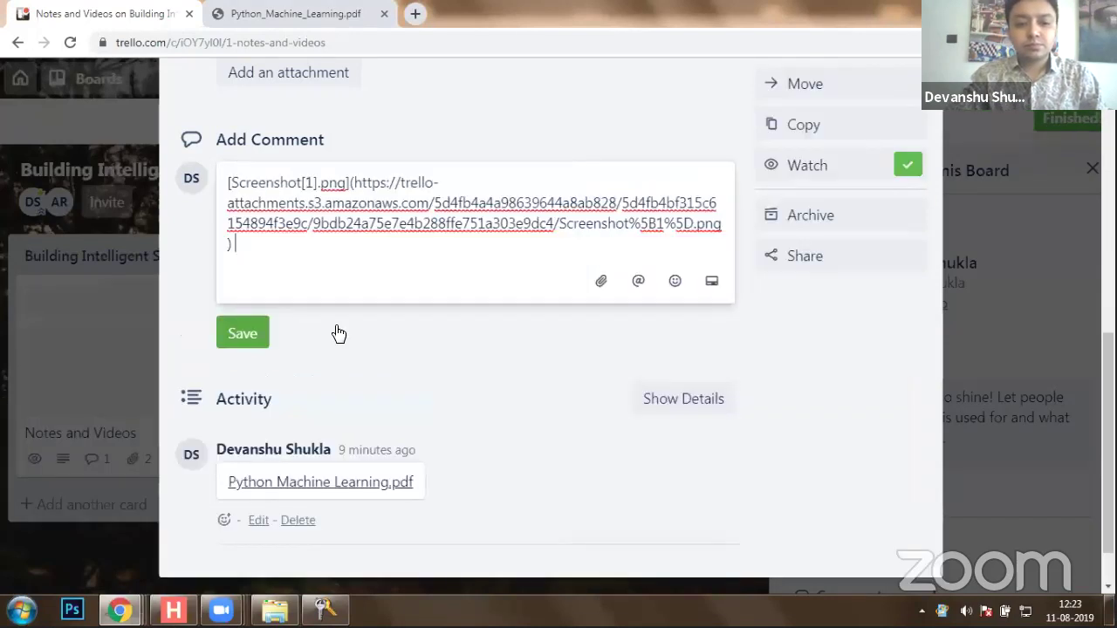
# - Post the comment on the Notes and Videos card, then view Screenshot[1].png full size and close it
pyautogui.click(242, 333)
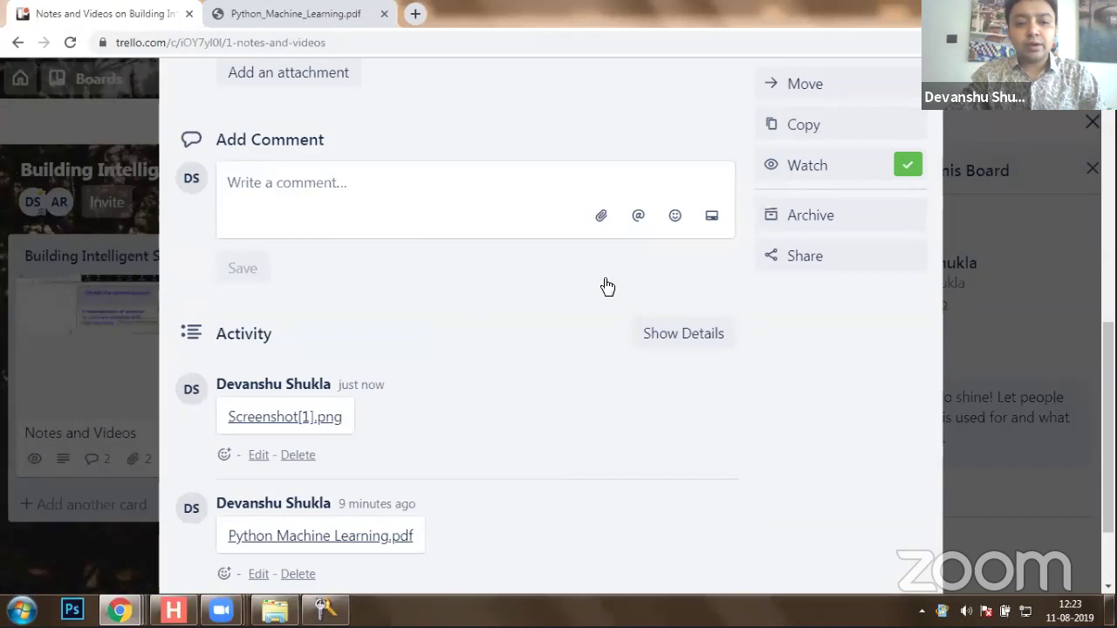
pyautogui.scroll(5, 386, 366)
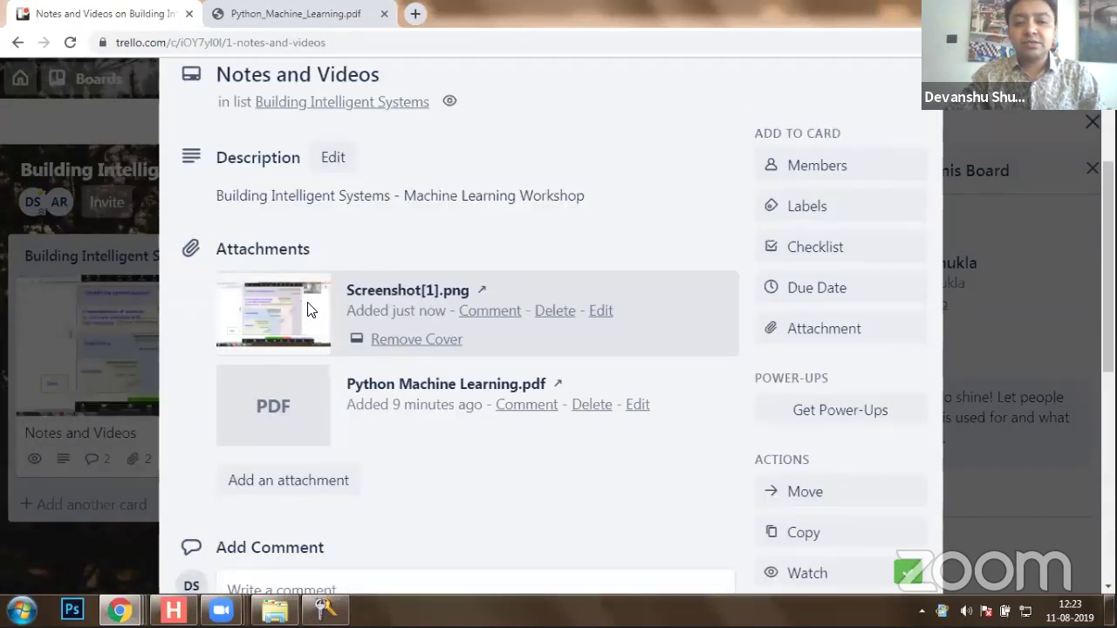
pyautogui.click(639, 345)
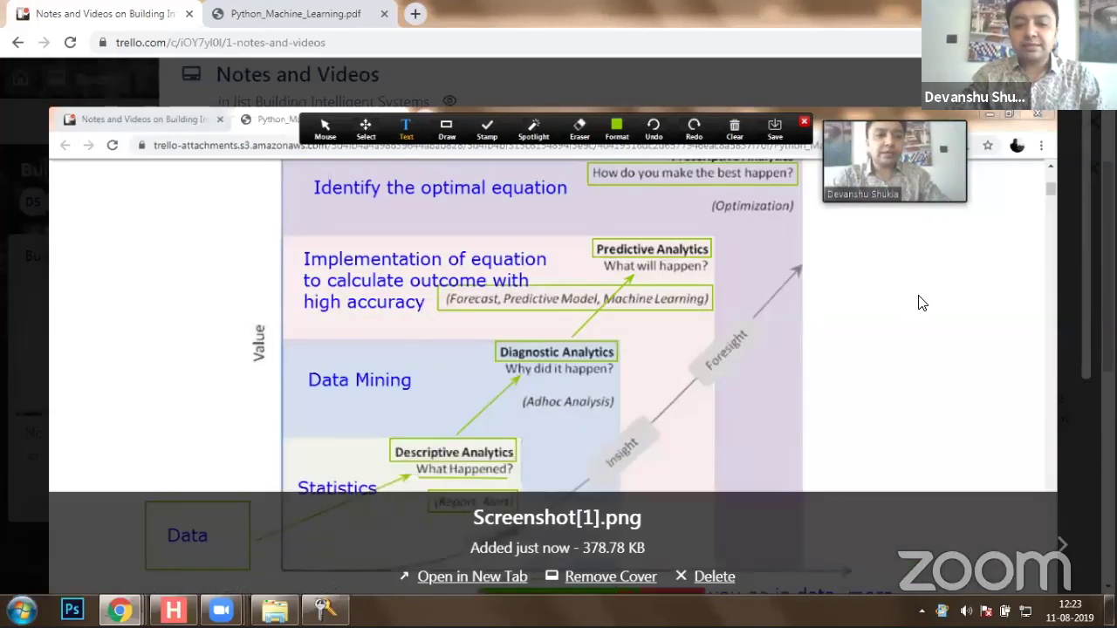
pyautogui.scroll(-2, 920, 278)
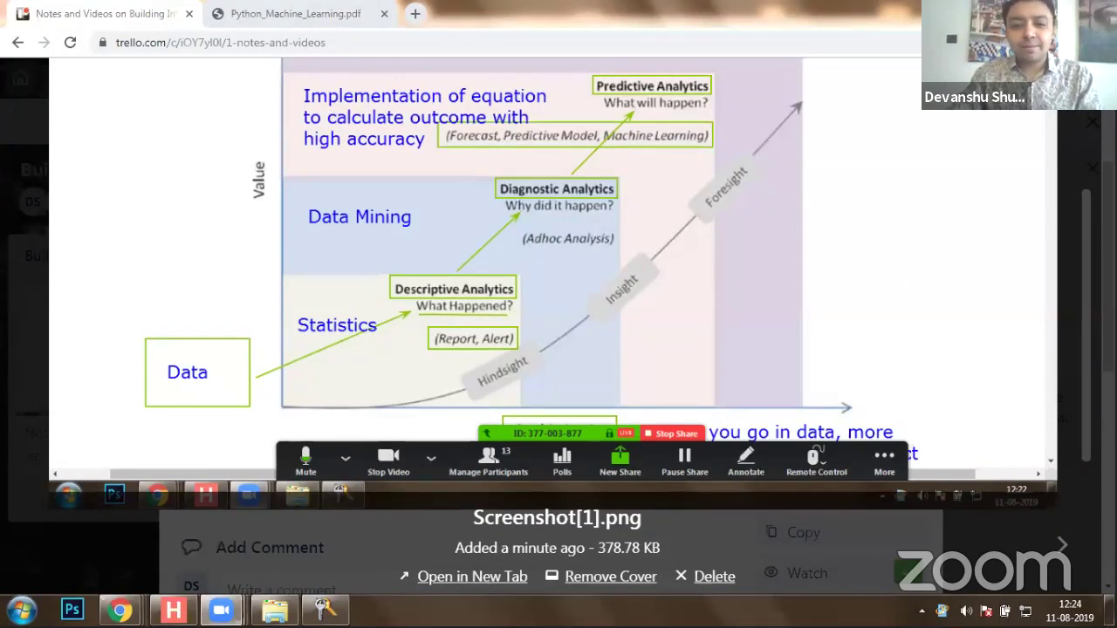
pyautogui.click(681, 244)
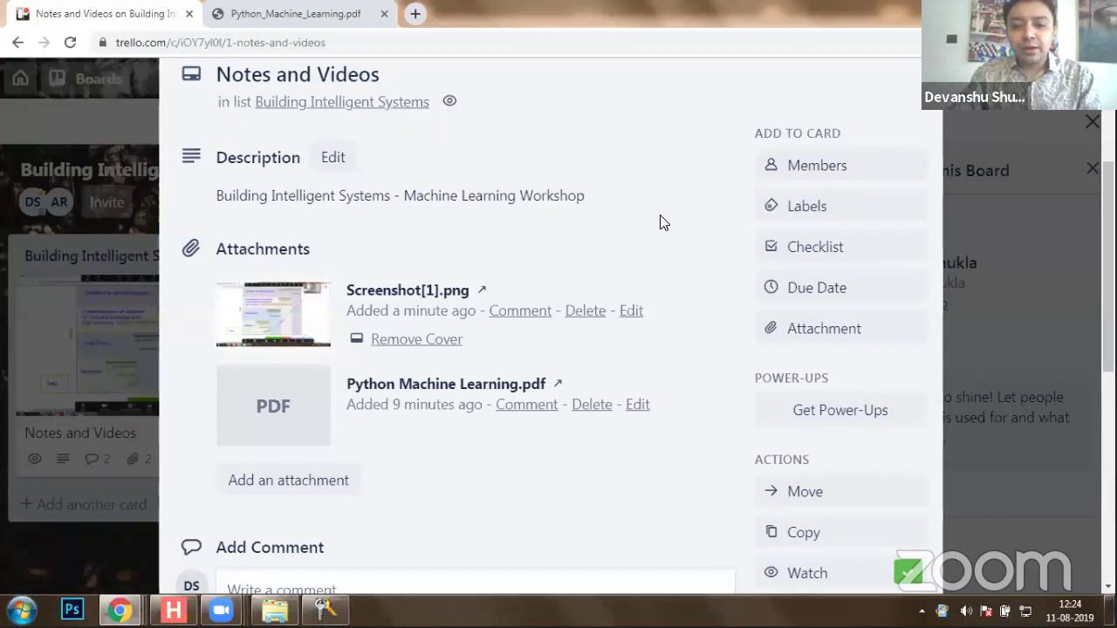
# - Zoom the card page and type the comment heading 'Roles of a Machine Learning Engineer'
pyautogui.scroll(-3, 660, 225)
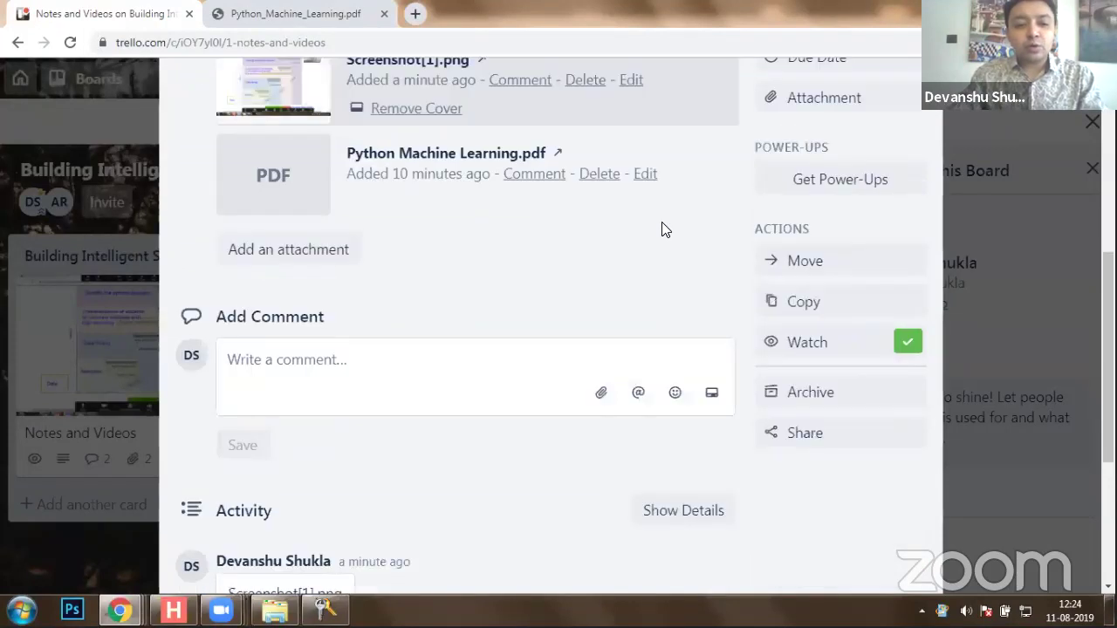
pyautogui.scroll(-2, 262, 322)
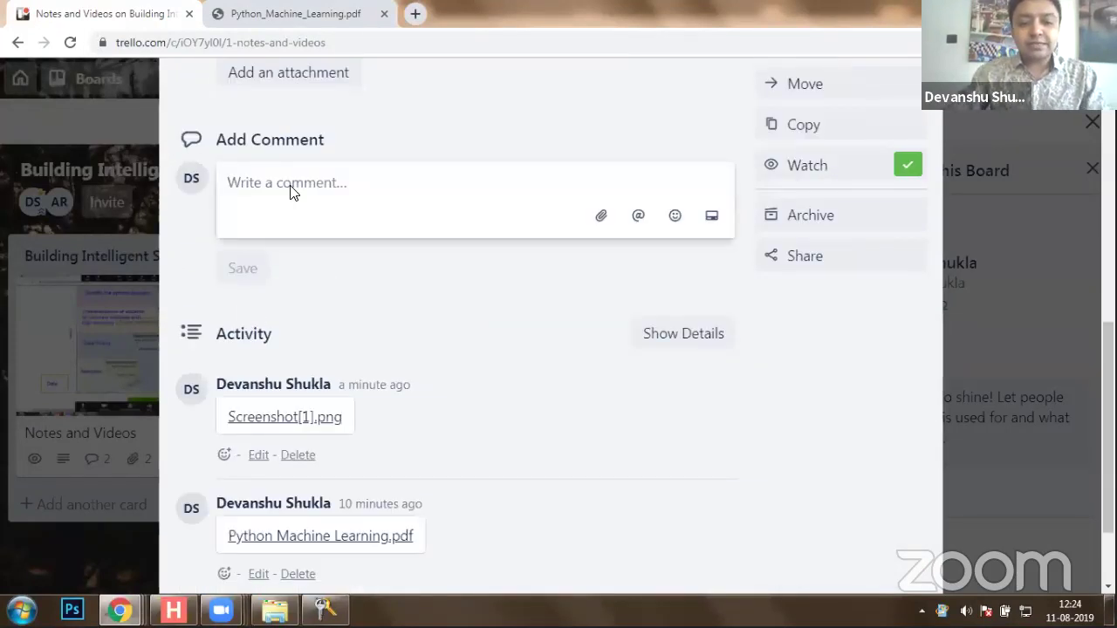
pyautogui.hotkey('ctrl', '+')
pyautogui.hotkey('ctrl', '+')
pyautogui.hotkey('ctrl', '+')
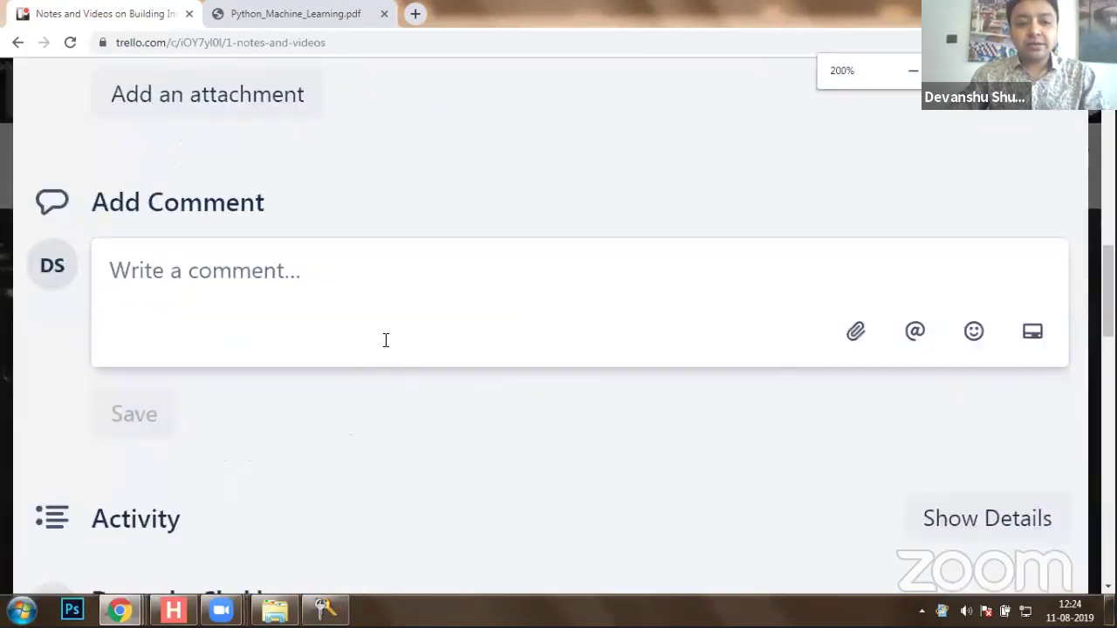
pyautogui.write('Roles of a ')
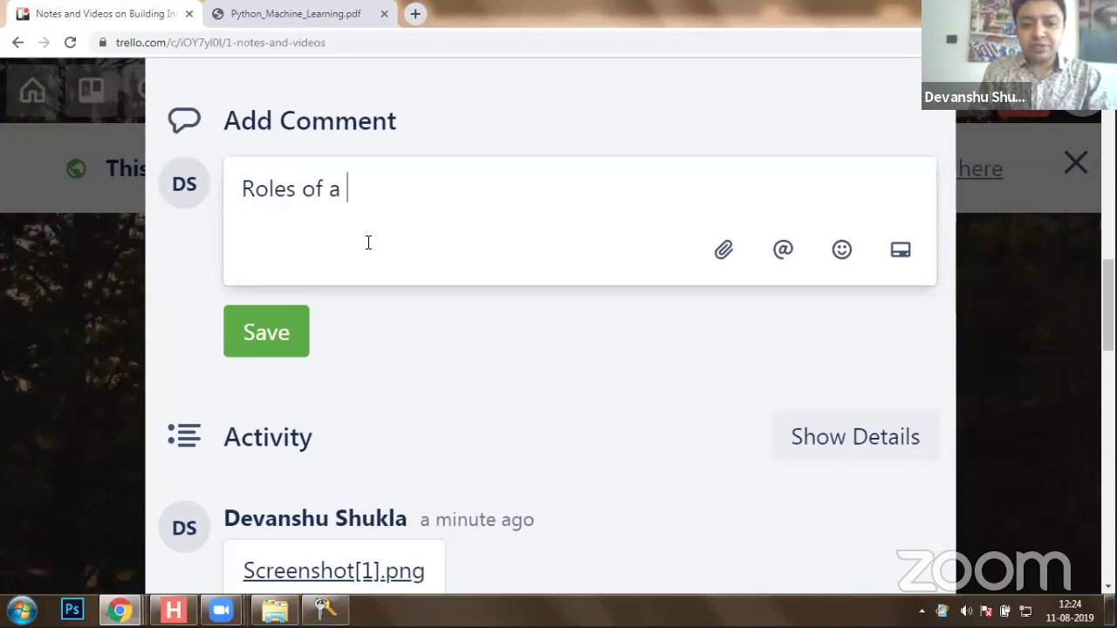
pyautogui.write('Machine Learnin')
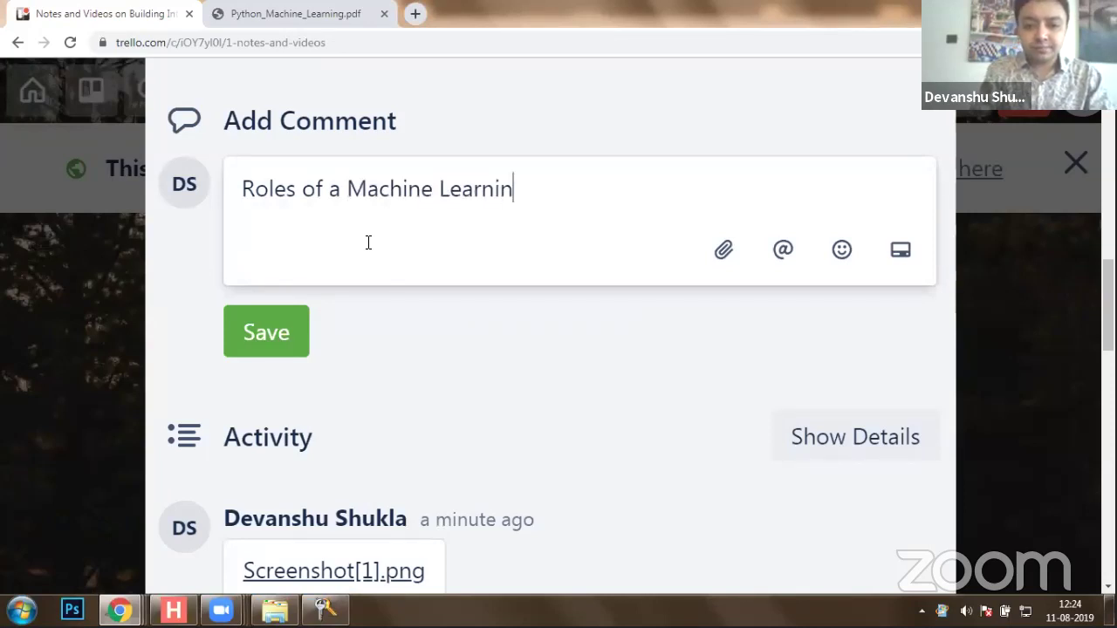
pyautogui.write('g Engineer')
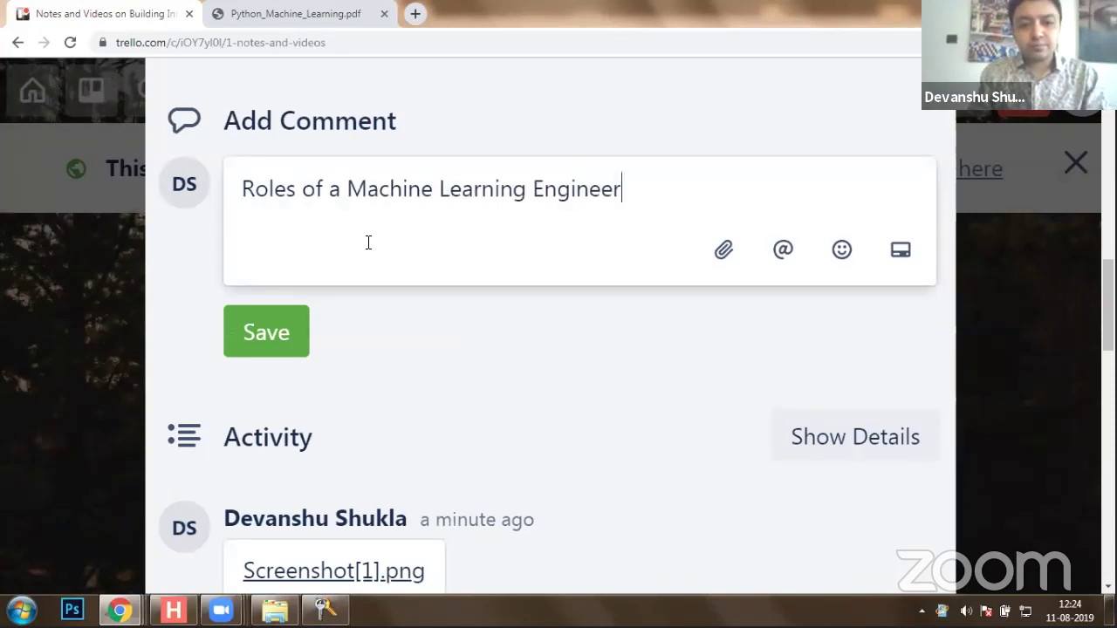
pyautogui.press('Return')
# - List questions a–d: what happened, why, what will happen, and how to make the best happen
pyautogui.write('a. What ha')
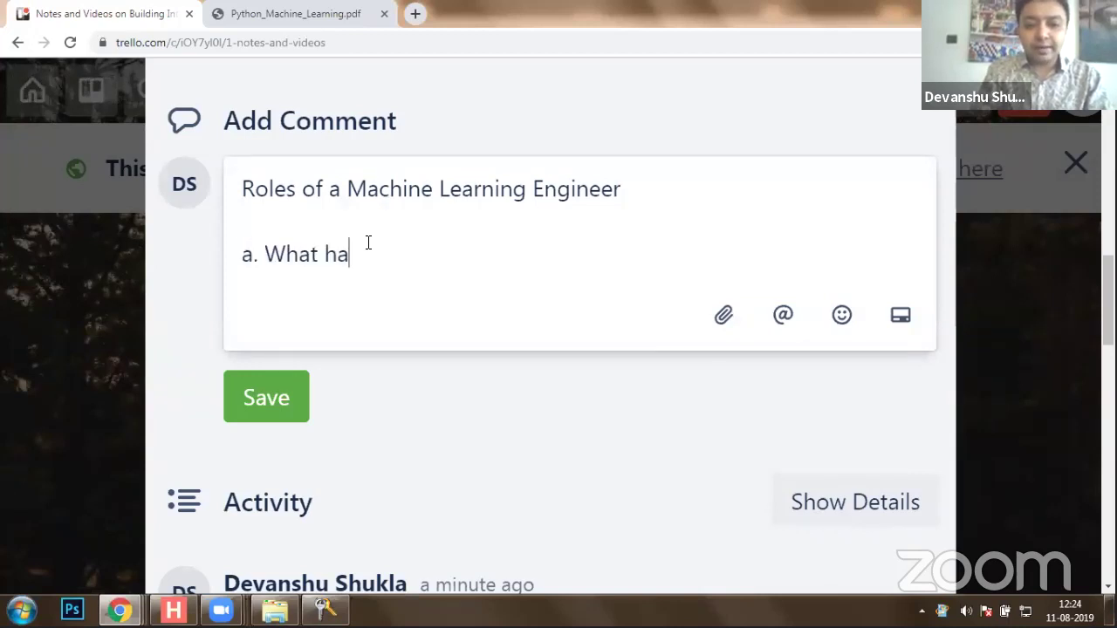
pyautogui.write('ppend in data ?')
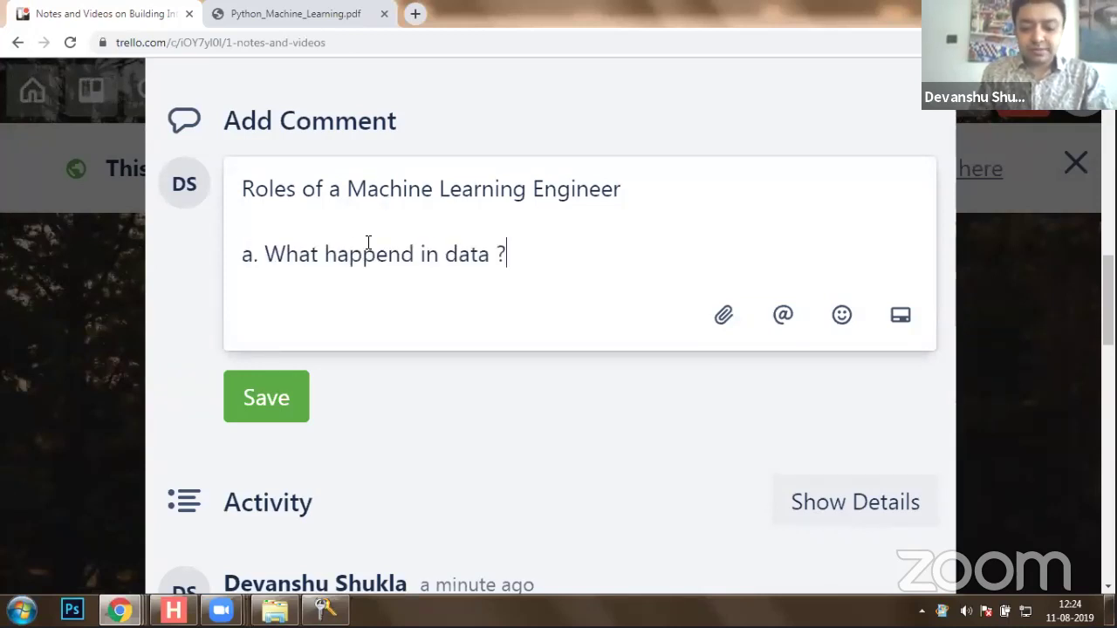
pyautogui.press('Return')
pyautogui.write('b. Why ')
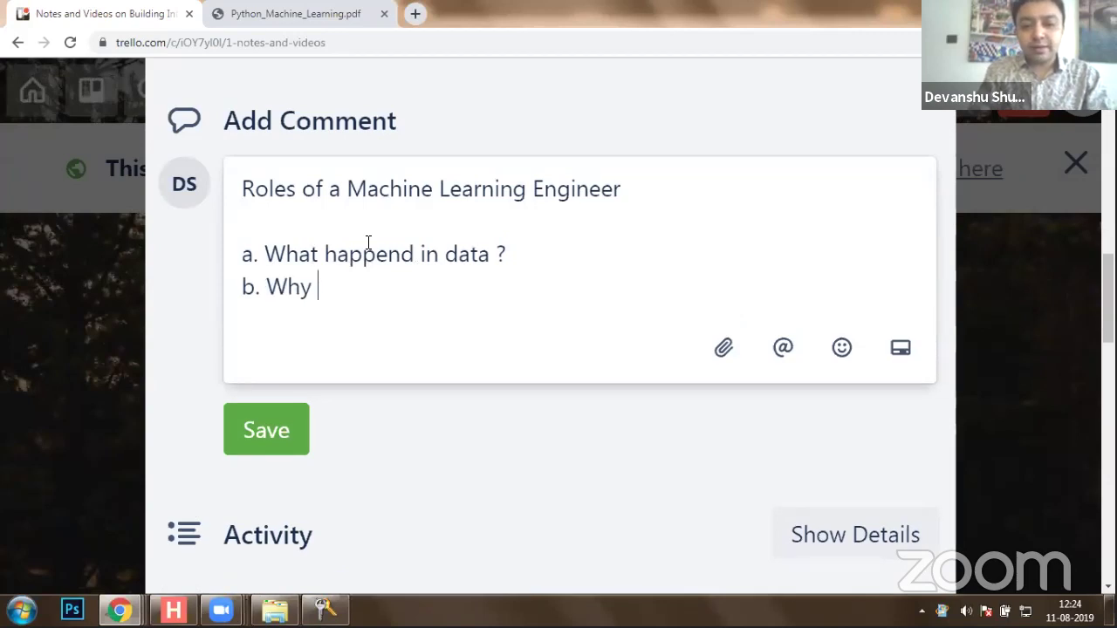
pyautogui.write('did it happen ')
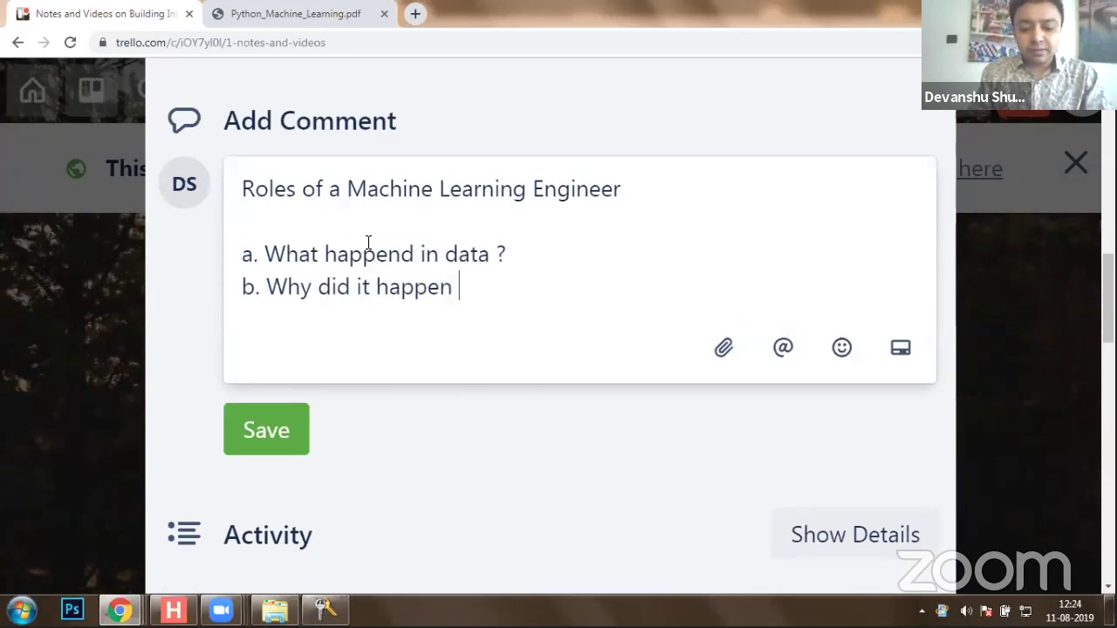
pyautogui.write('?')
pyautogui.press('Return')
pyautogui.write('c.')
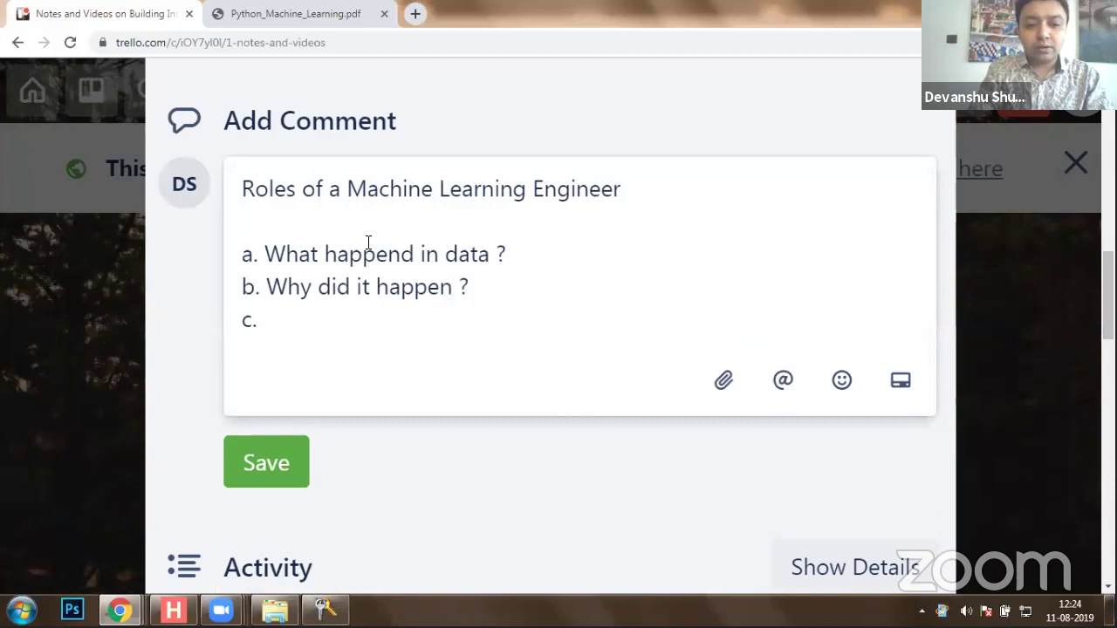
pyautogui.write(' What will hap')
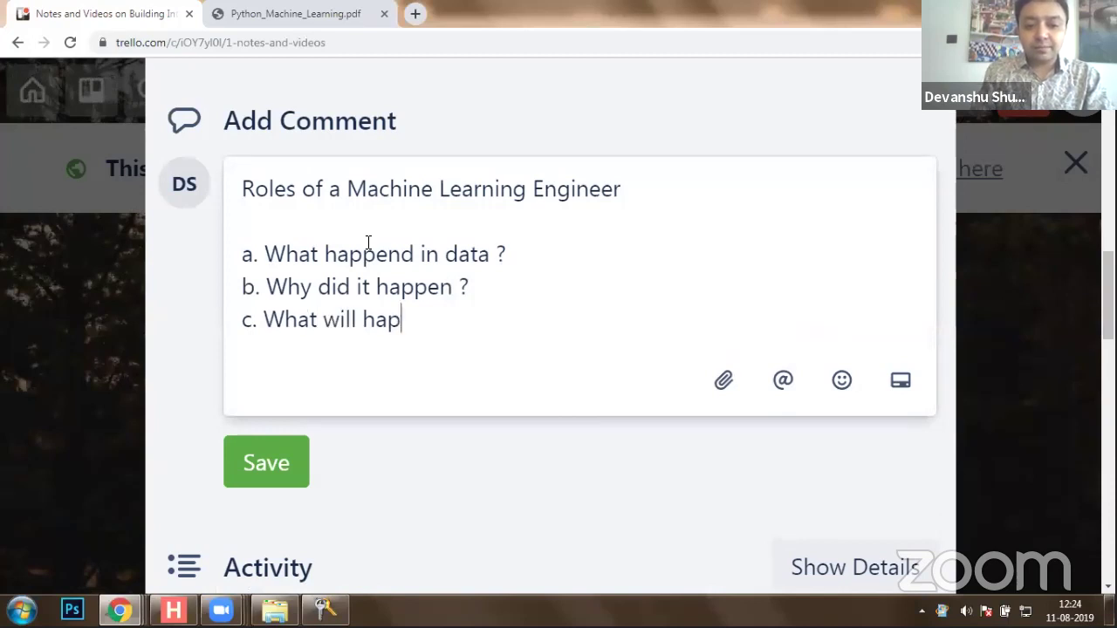
pyautogui.write('pen ?')
pyautogui.press('Return')
pyautogui.write('d')
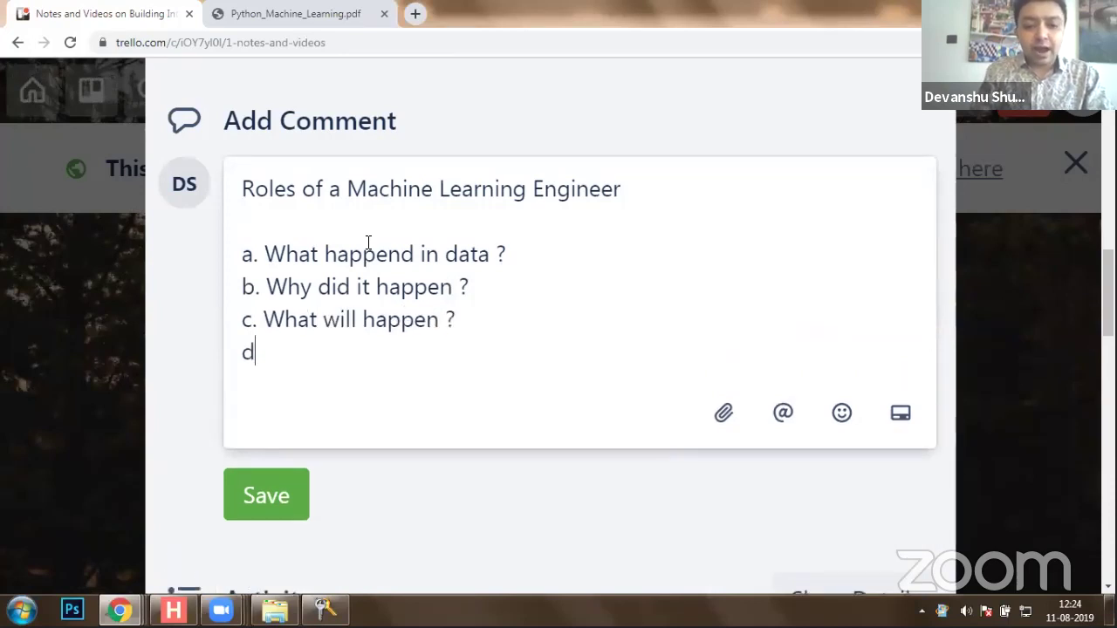
pyautogui.write('. How do you m')
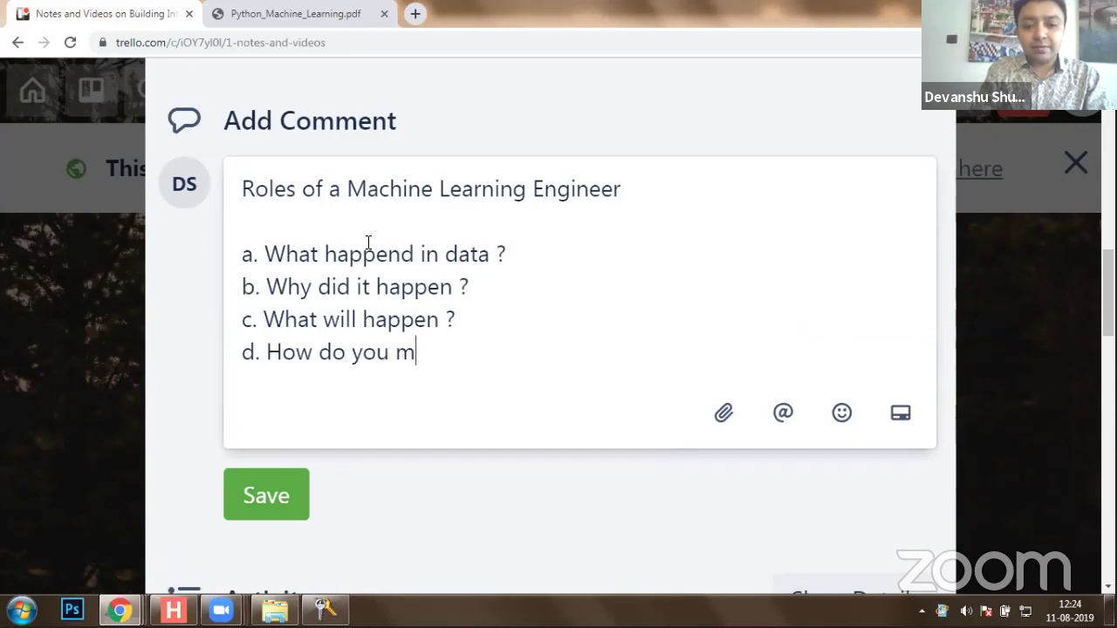
pyautogui.write('ake the best happ')
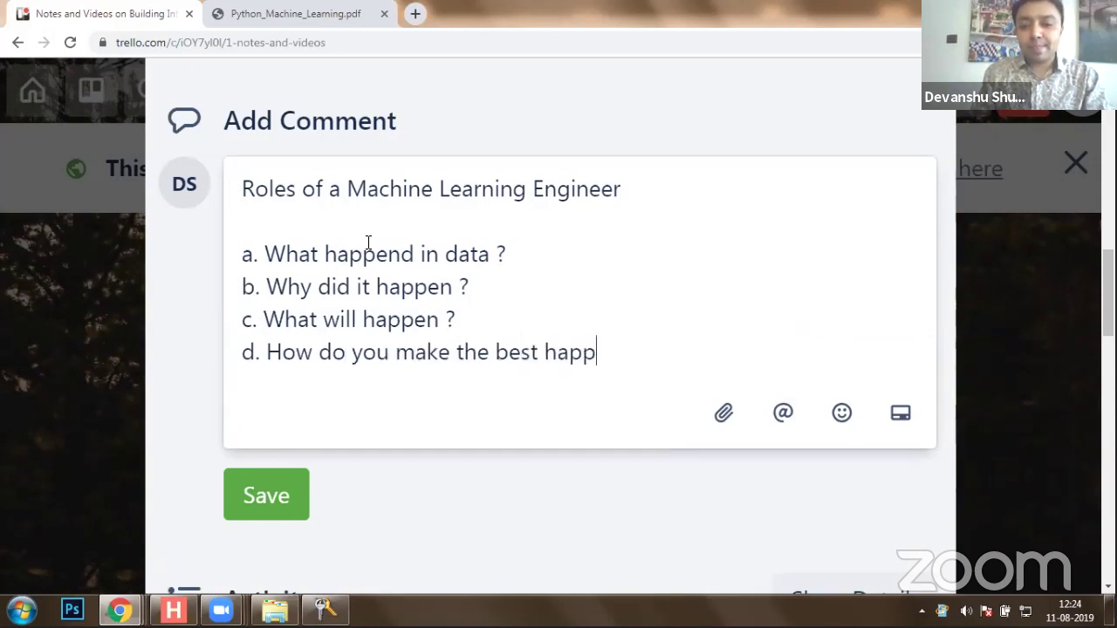
pyautogui.write('en ?')
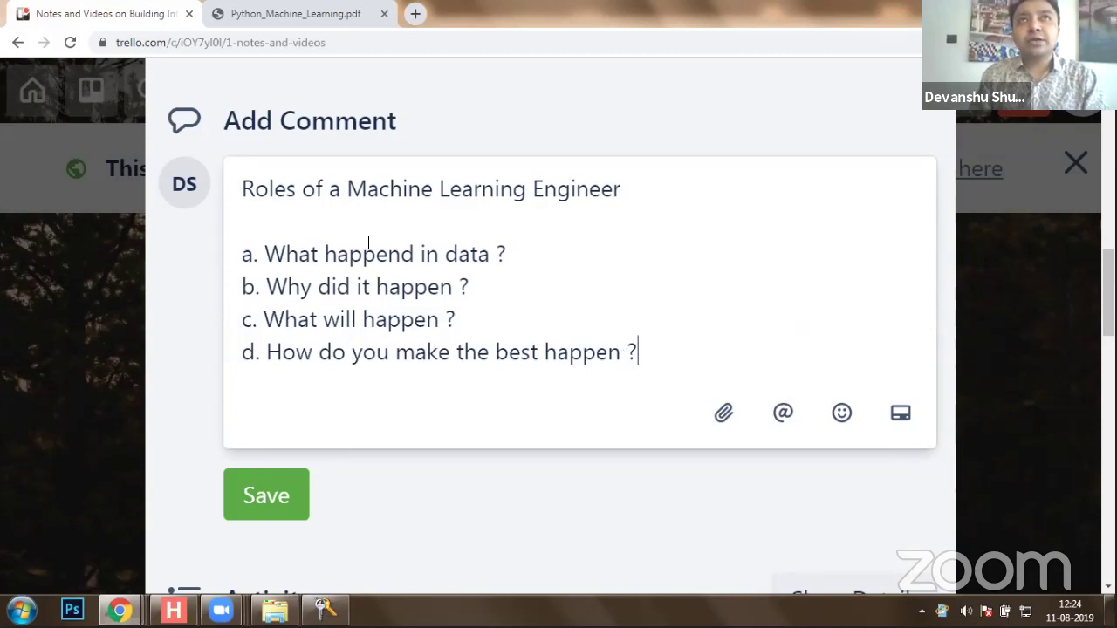
# - Add a blank line and begin a new line 'How to effectively complet', fixing a typo
pyautogui.press('Return')
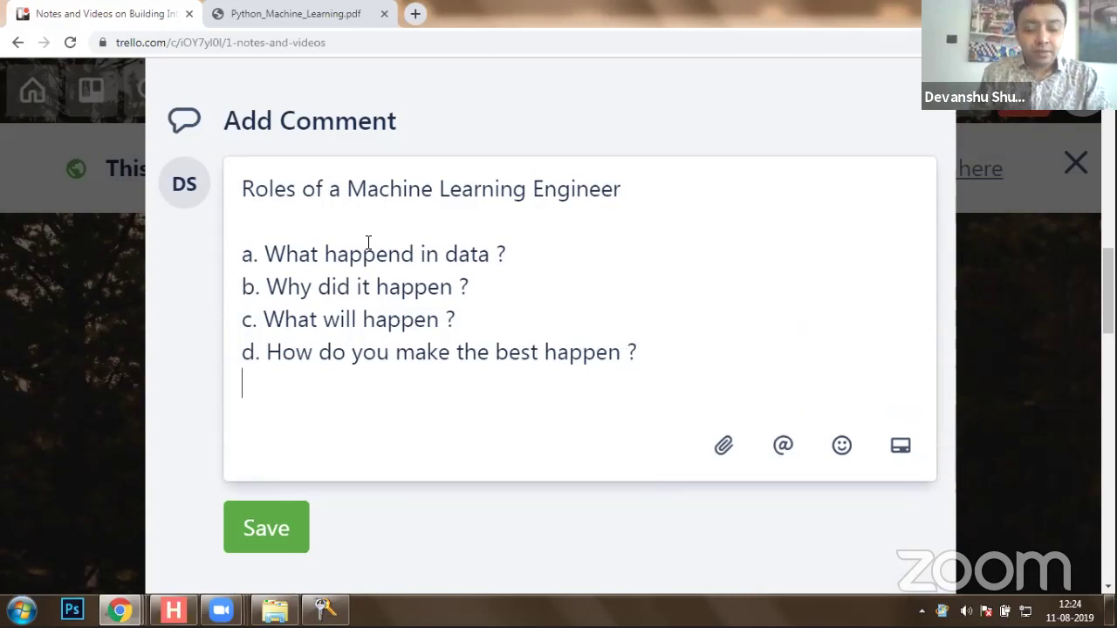
pyautogui.press('Return')
pyautogui.write('How to i=e')
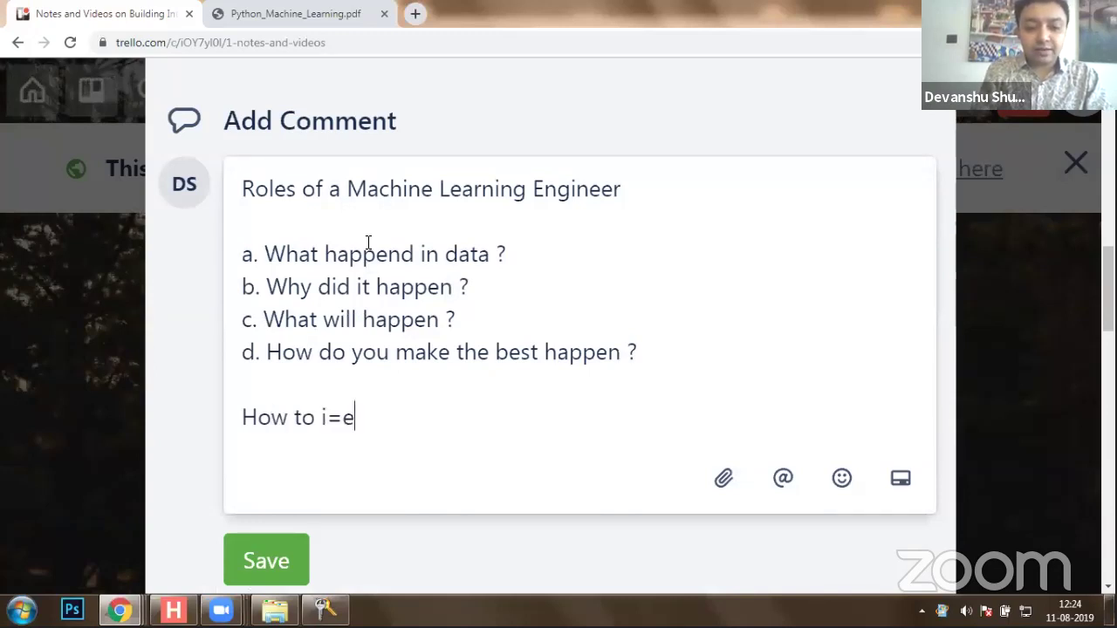
pyautogui.write('ffec')
pyautogui.press('BackSpace')
pyautogui.press('BackSpace')
pyautogui.press('BackSpace')
pyautogui.press('BackSpace')
pyautogui.press('BackSpace')
pyautogui.press('BackSpace')
pyautogui.press('BackSpace')
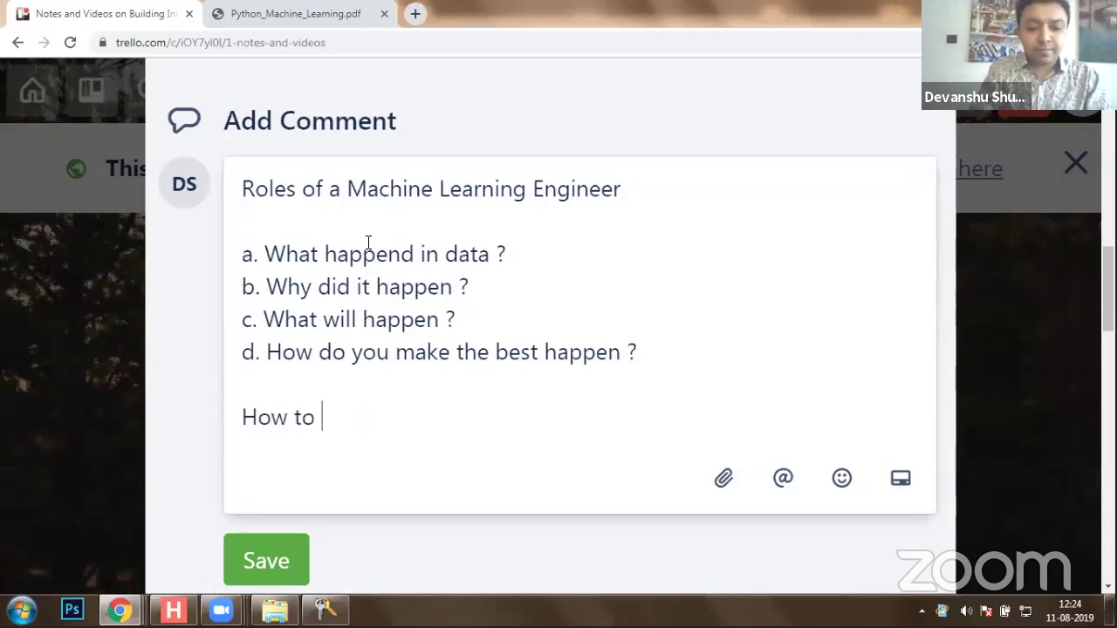
pyautogui.write('effectiv')
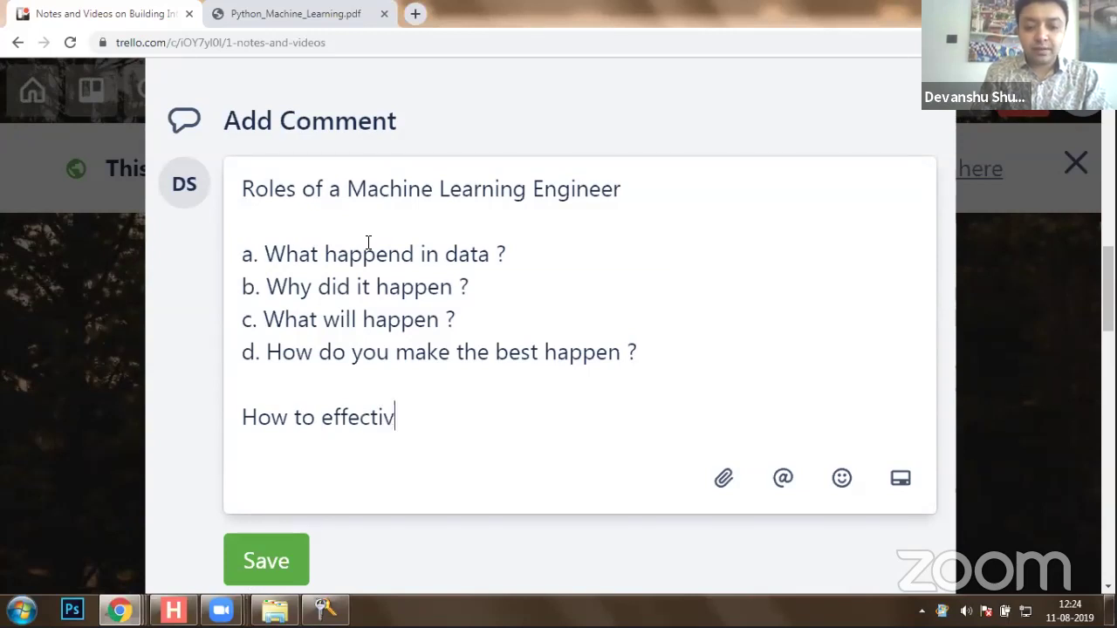